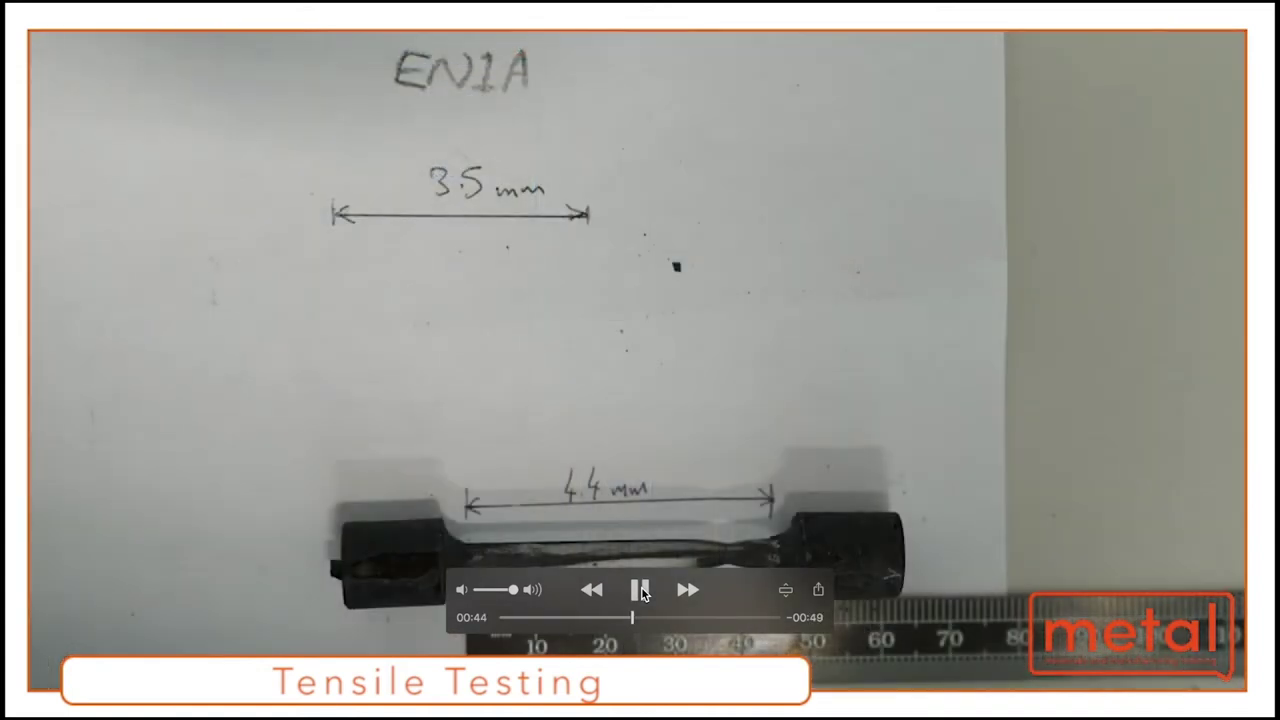
Pause the tensile testing video, leave full screen and switch to the Excel workbook containing the EN1A FC data.
{"action": "left_click", "coordinate": [641, 591]}
{"action": "left_click_drag", "start_coordinate": [741, 592], "coordinate": [1064, 163]}
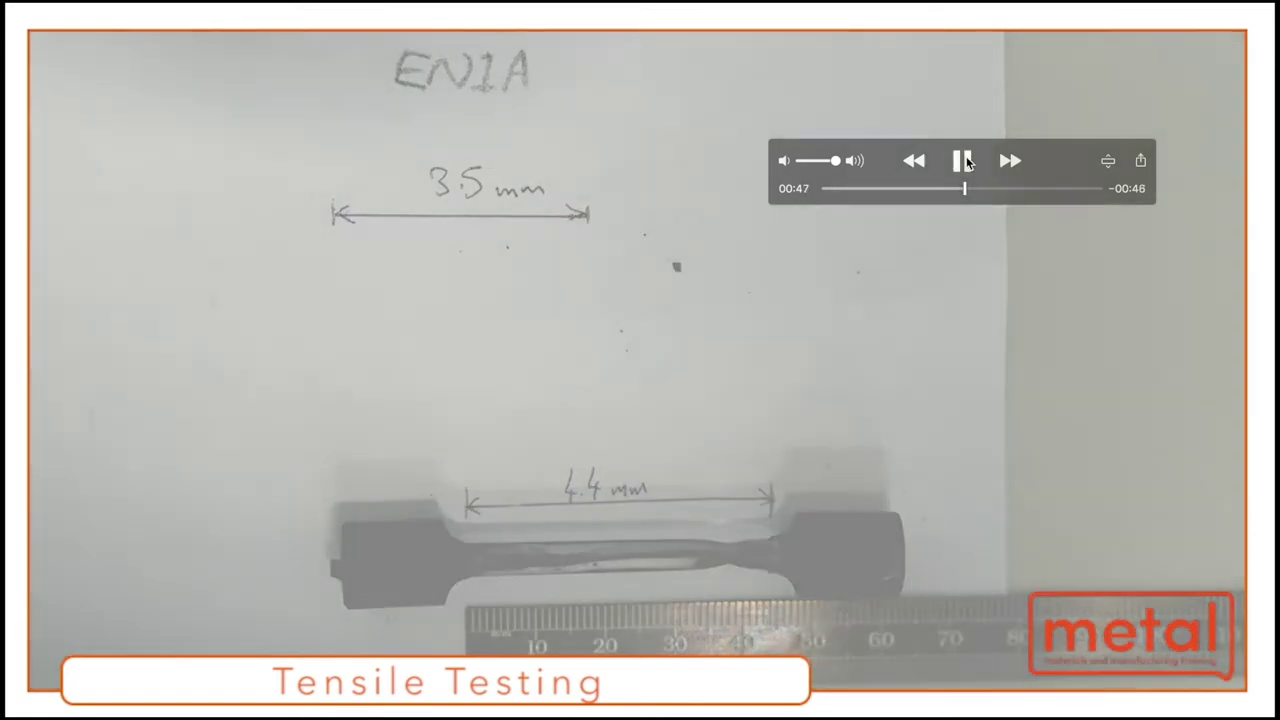
{"action": "left_click", "coordinate": [962, 161]}
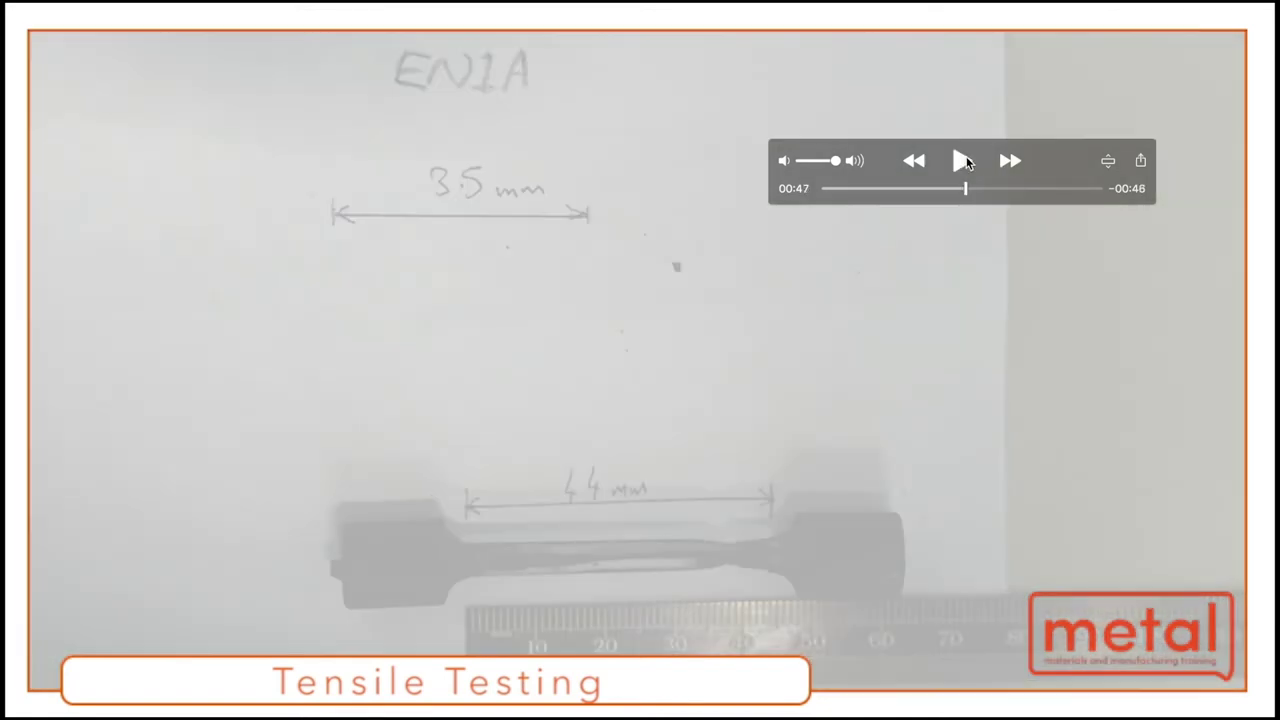
{"action": "key", "text": "Escape"}
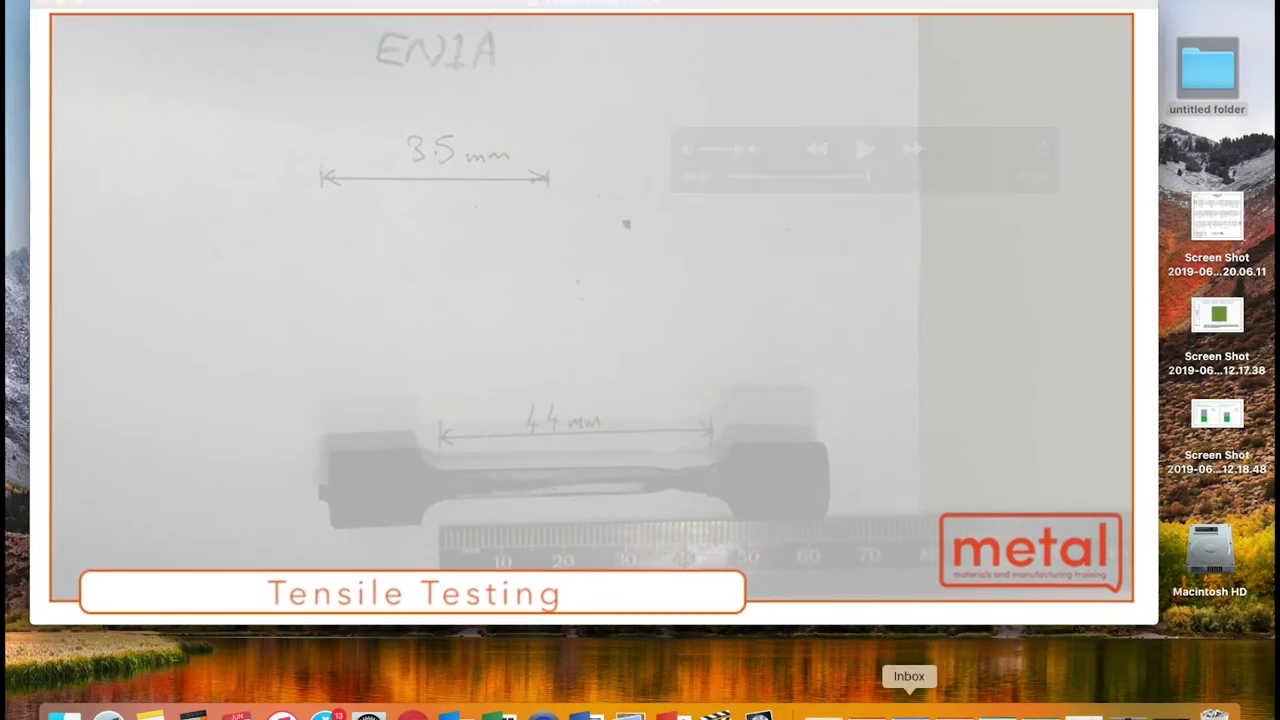
{"action": "left_click", "coordinate": [997, 712]}
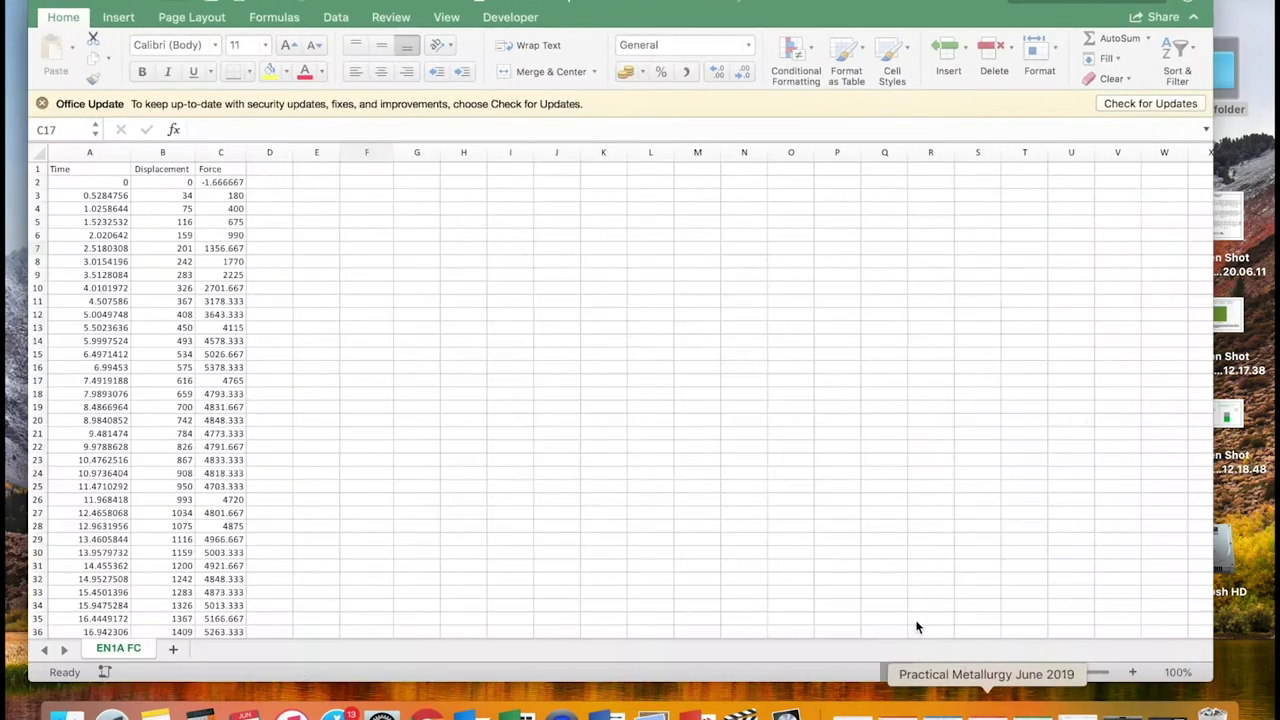
Examine the Time, Displacement and Force headers and the first readings beneath them.
{"action": "left_click", "coordinate": [566, 326]}
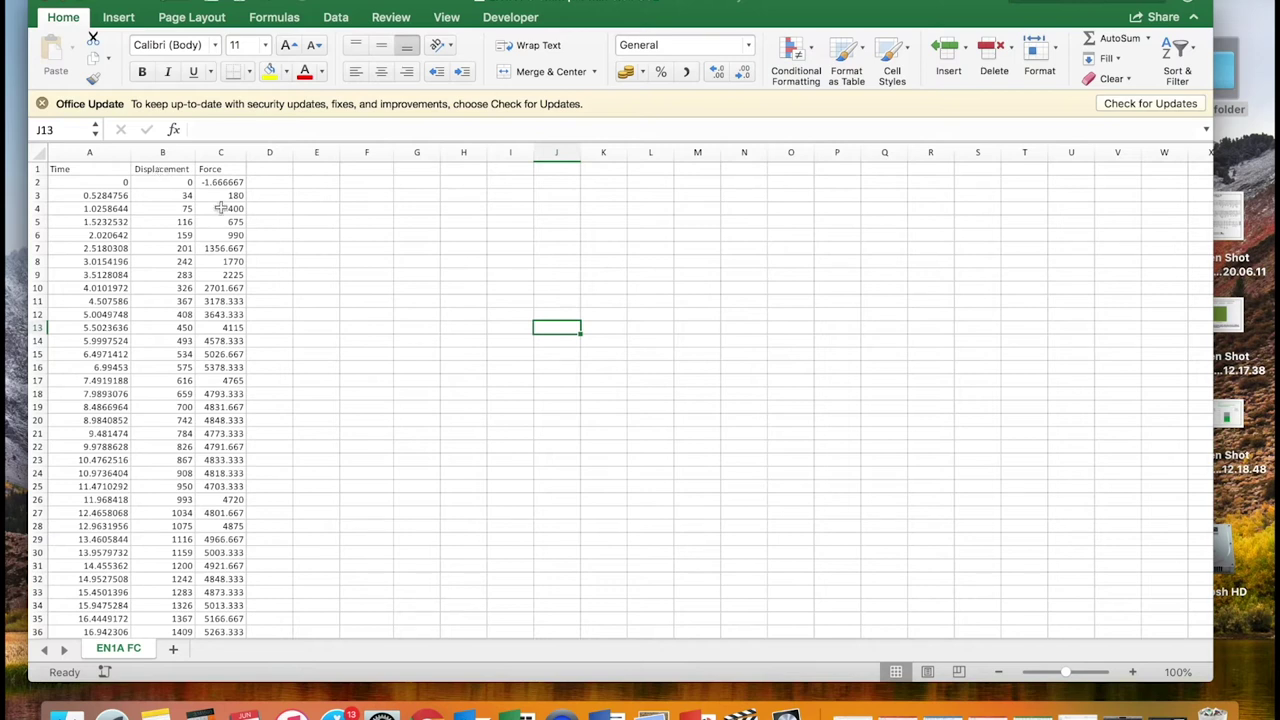
{"action": "left_click_drag", "start_coordinate": [295, 235], "coordinate": [100, 258]}
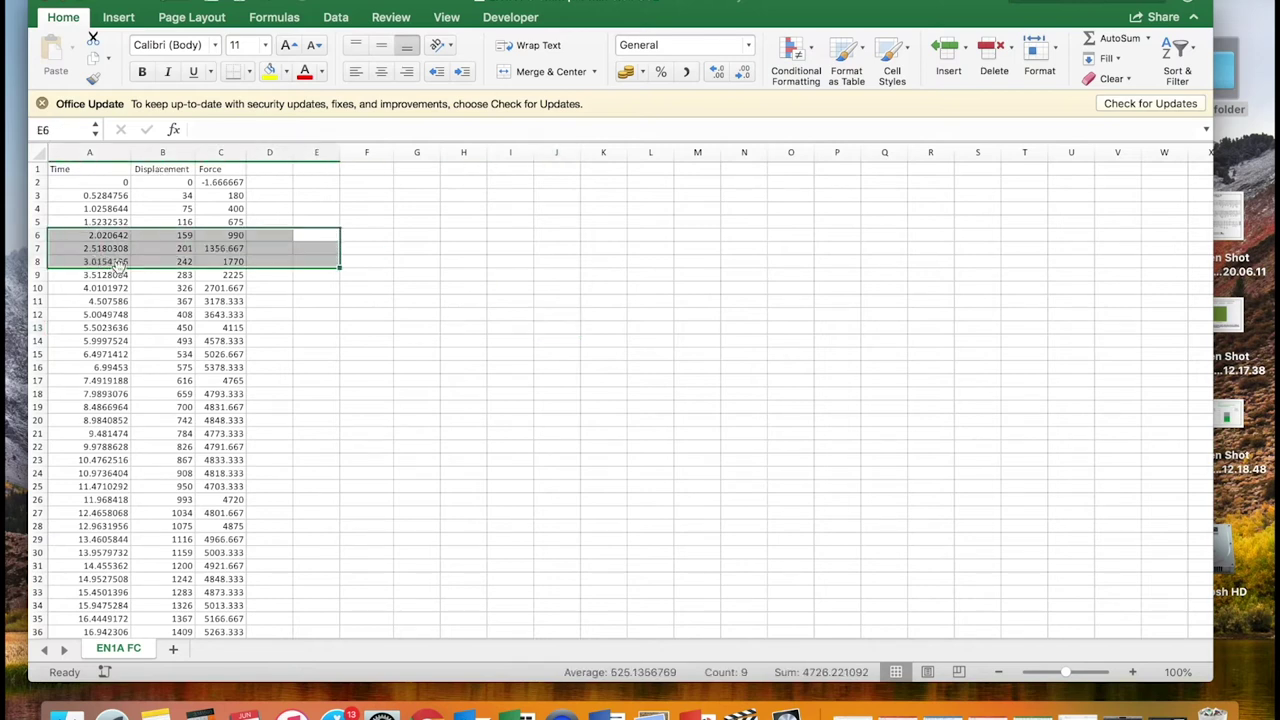
{"action": "left_click", "coordinate": [276, 342]}
{"action": "left_click", "coordinate": [82, 169]}
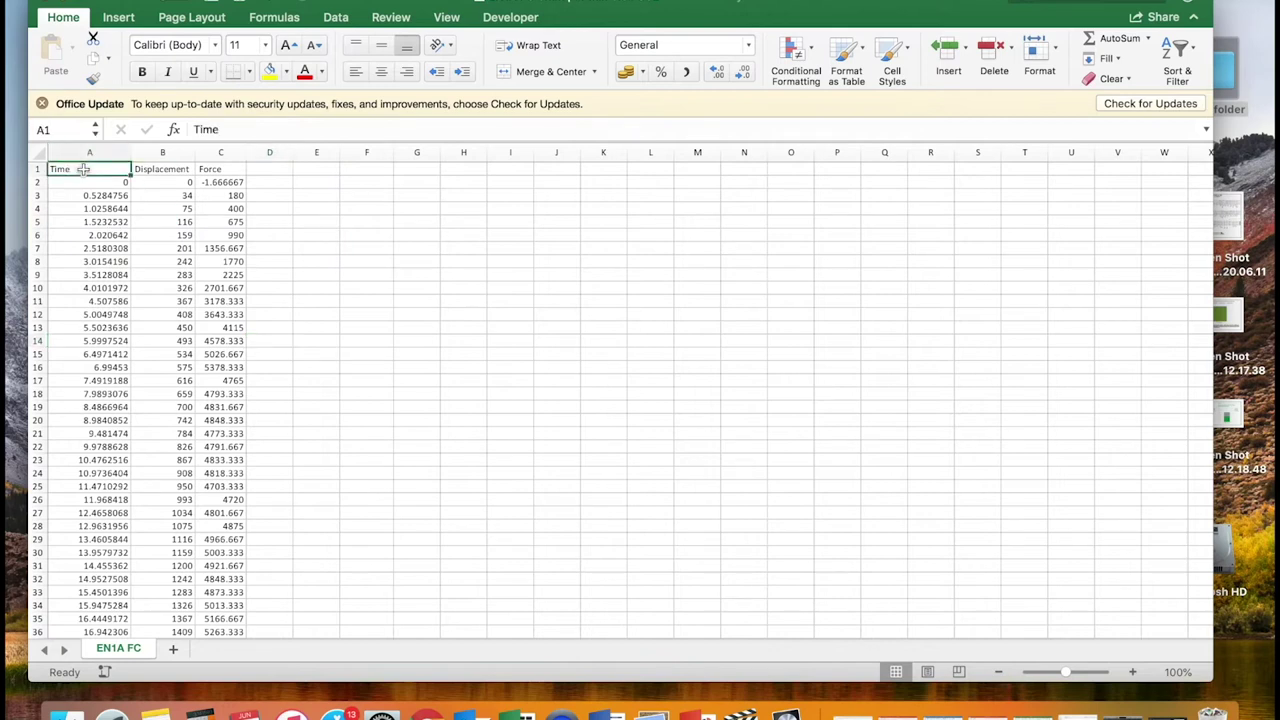
{"action": "left_click", "coordinate": [158, 170]}
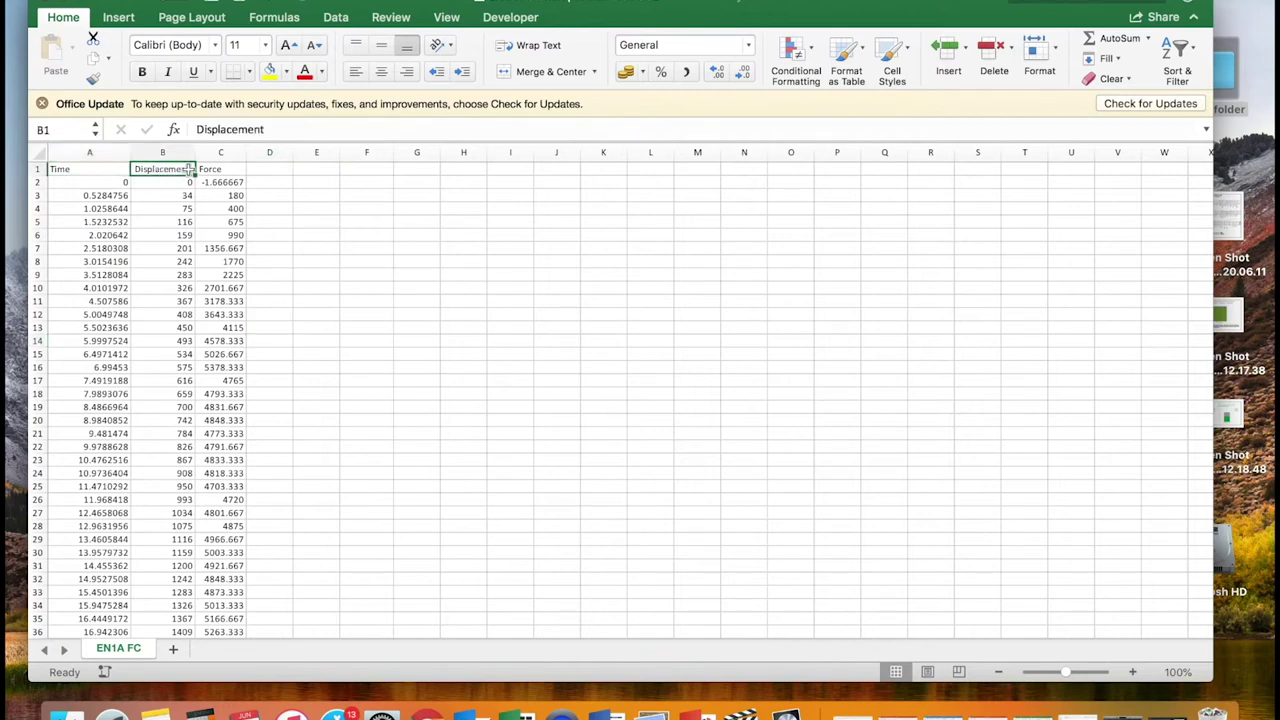
{"action": "left_click", "coordinate": [212, 169]}
{"action": "double_click", "coordinate": [184, 169]}
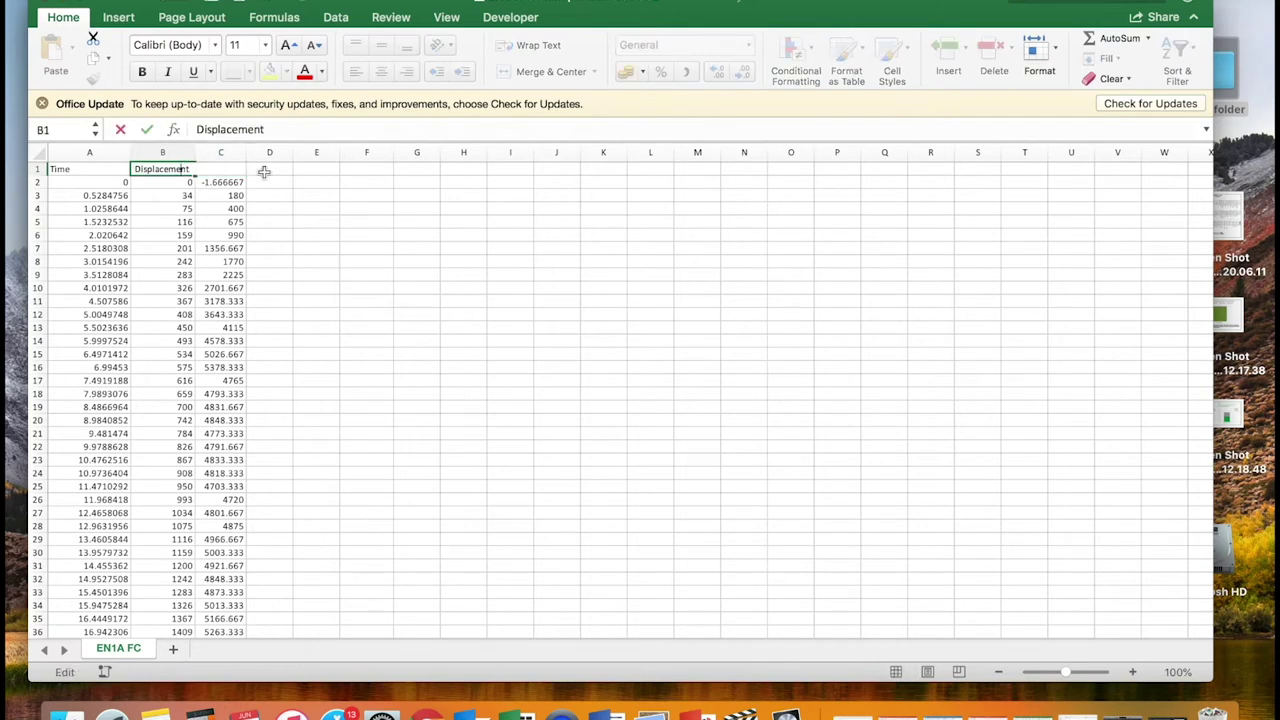
{"action": "left_click", "coordinate": [162, 184]}
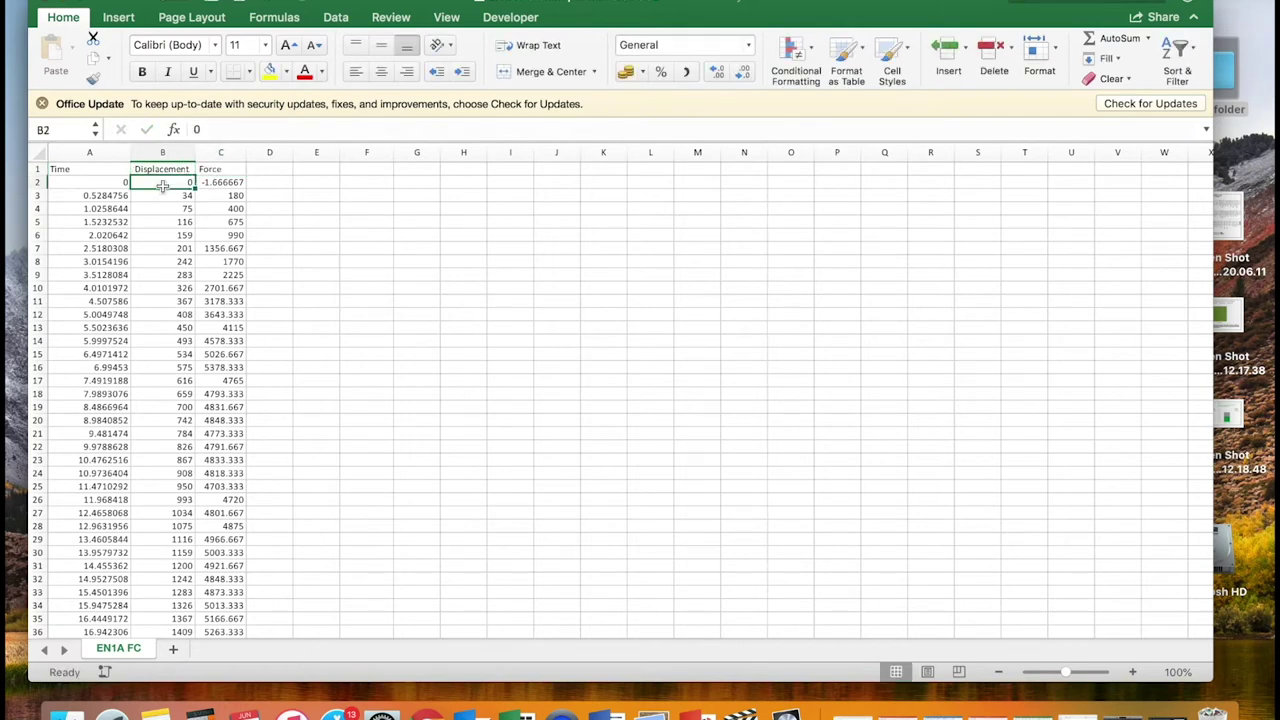
{"action": "left_click", "coordinate": [176, 235]}
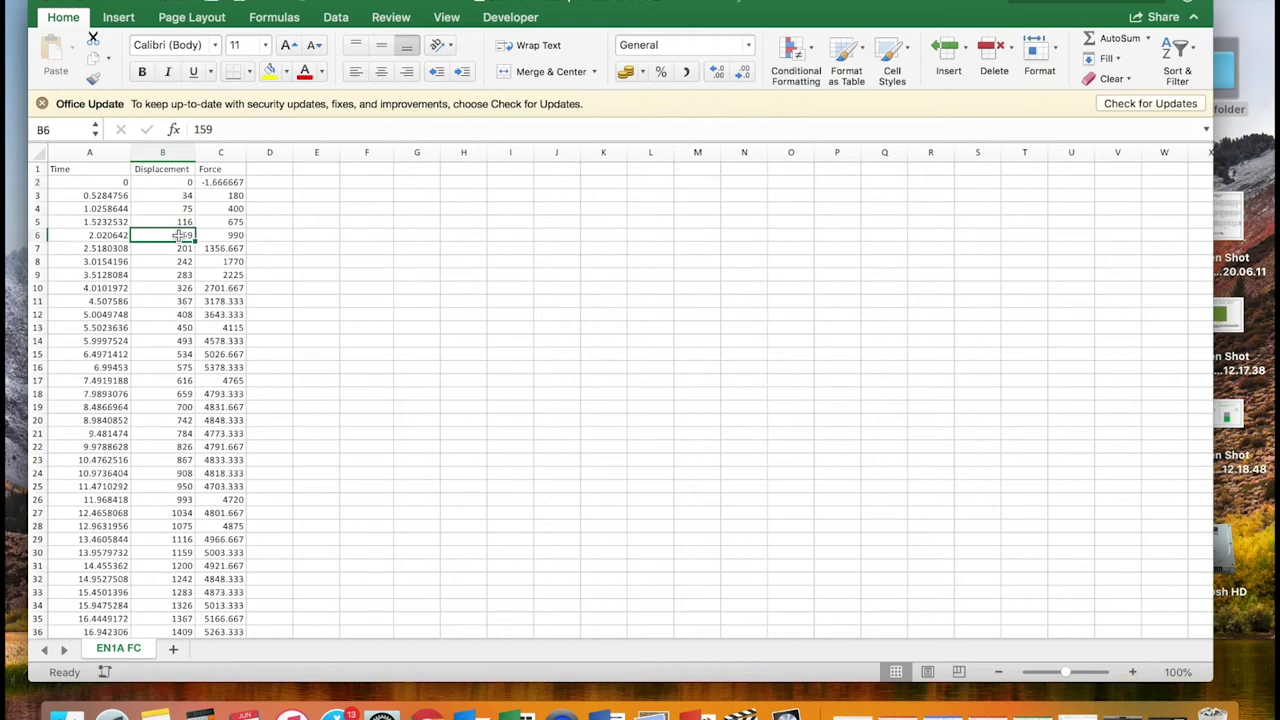
{"action": "left_click", "coordinate": [179, 196]}
{"action": "left_click", "coordinate": [180, 183]}
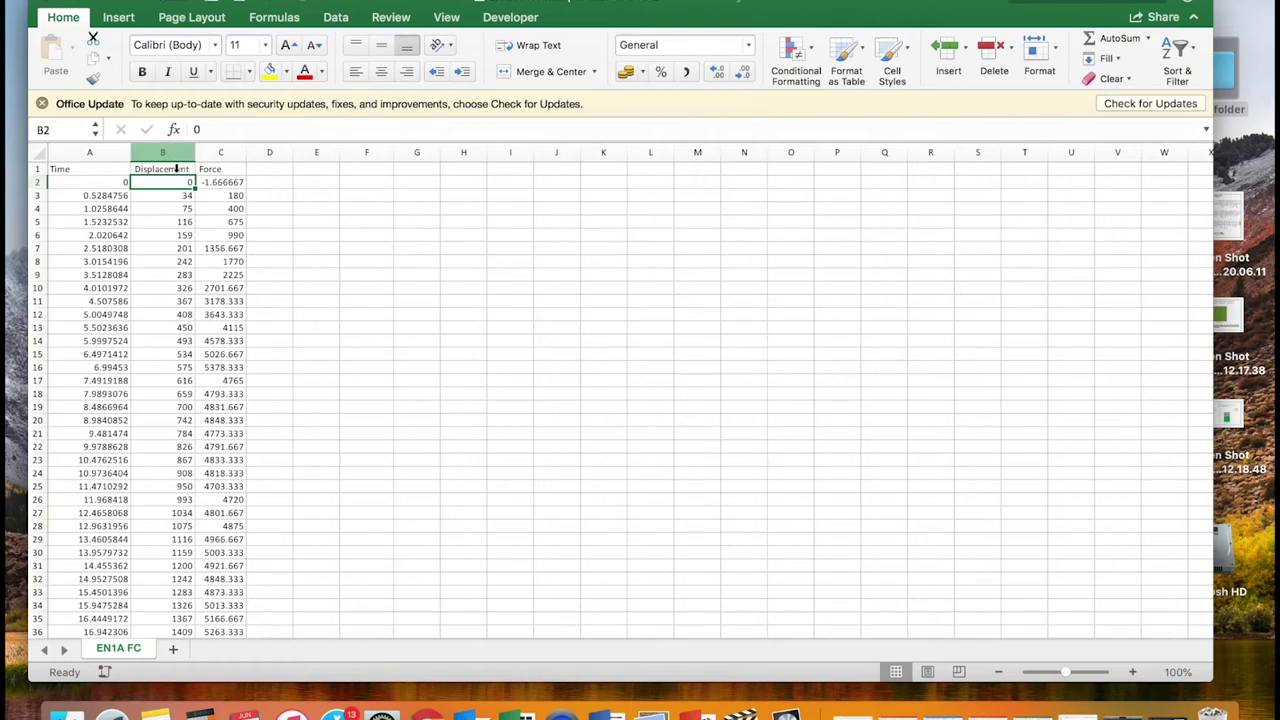
{"action": "left_click", "coordinate": [180, 196]}
{"action": "left_click", "coordinate": [180, 209]}
Add units to the column headers so they read Displacement (microns) and Force (N).
{"action": "double_click", "coordinate": [176, 169]}
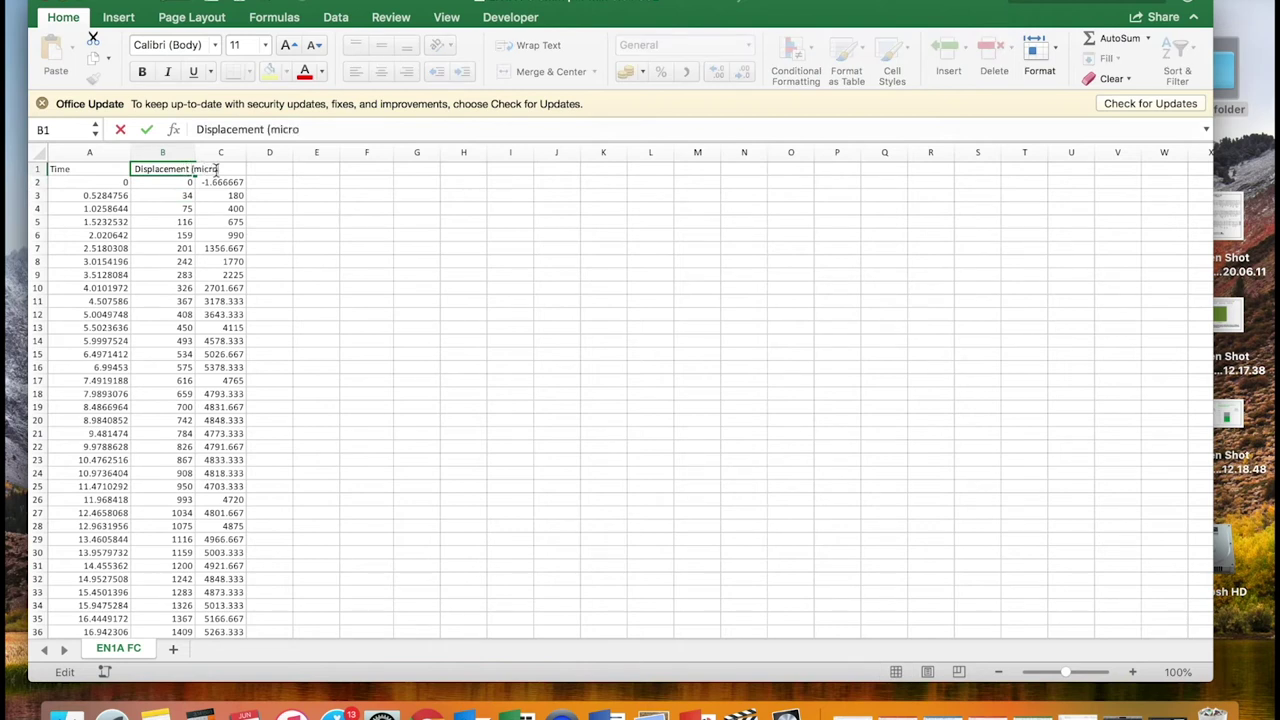
{"action": "key", "text": "Return"}
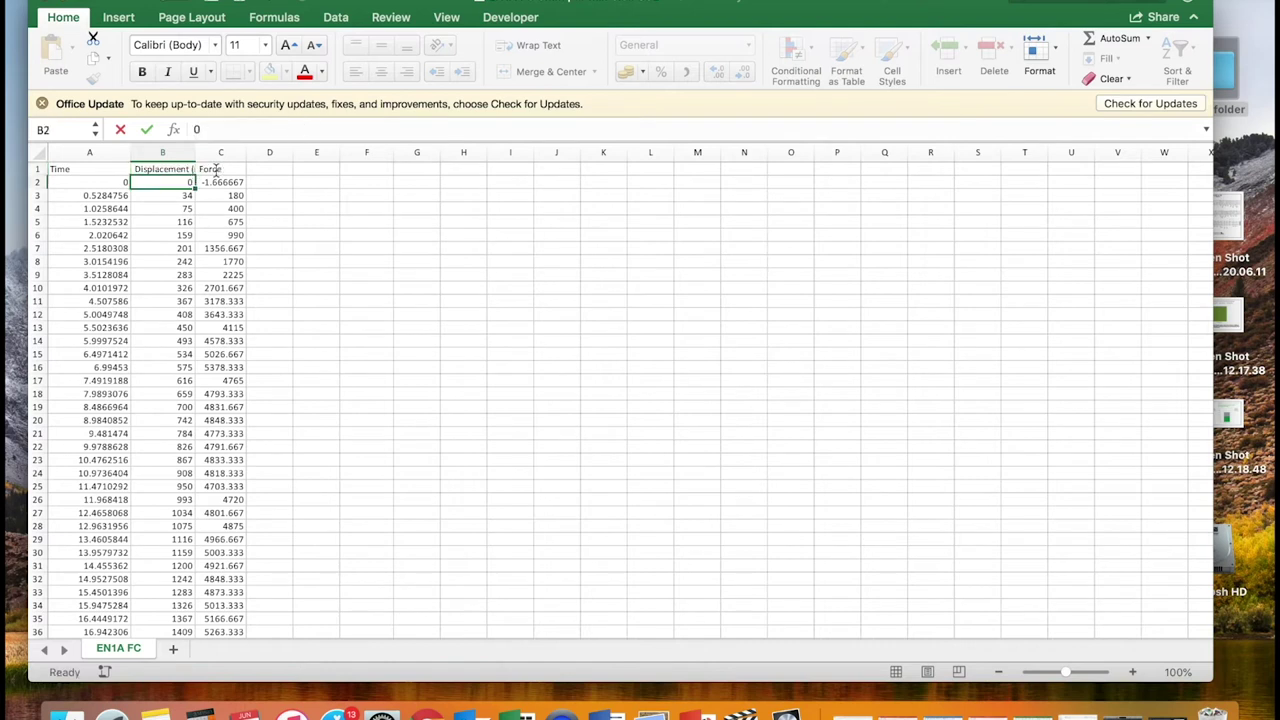
{"action": "double_click", "coordinate": [222, 169]}
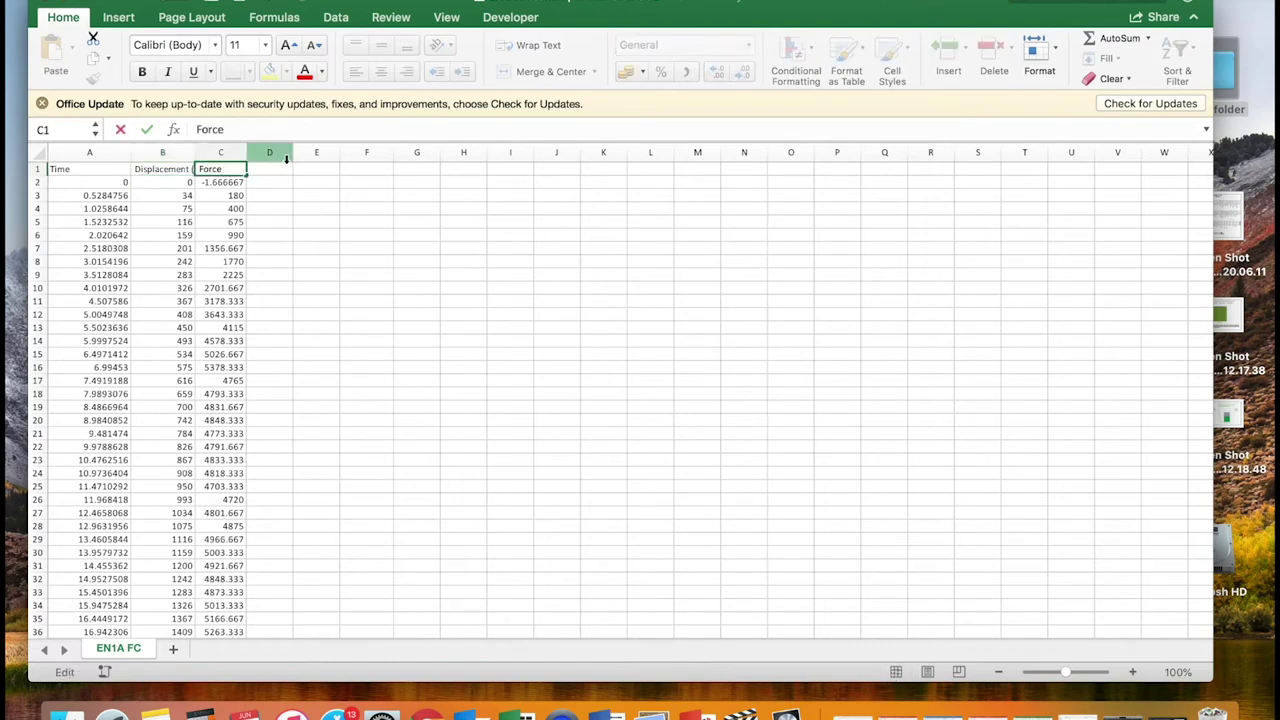
{"action": "type", "text": "(N)"}
{"action": "key", "text": "Return"}
{"action": "left_click", "coordinate": [328, 300]}
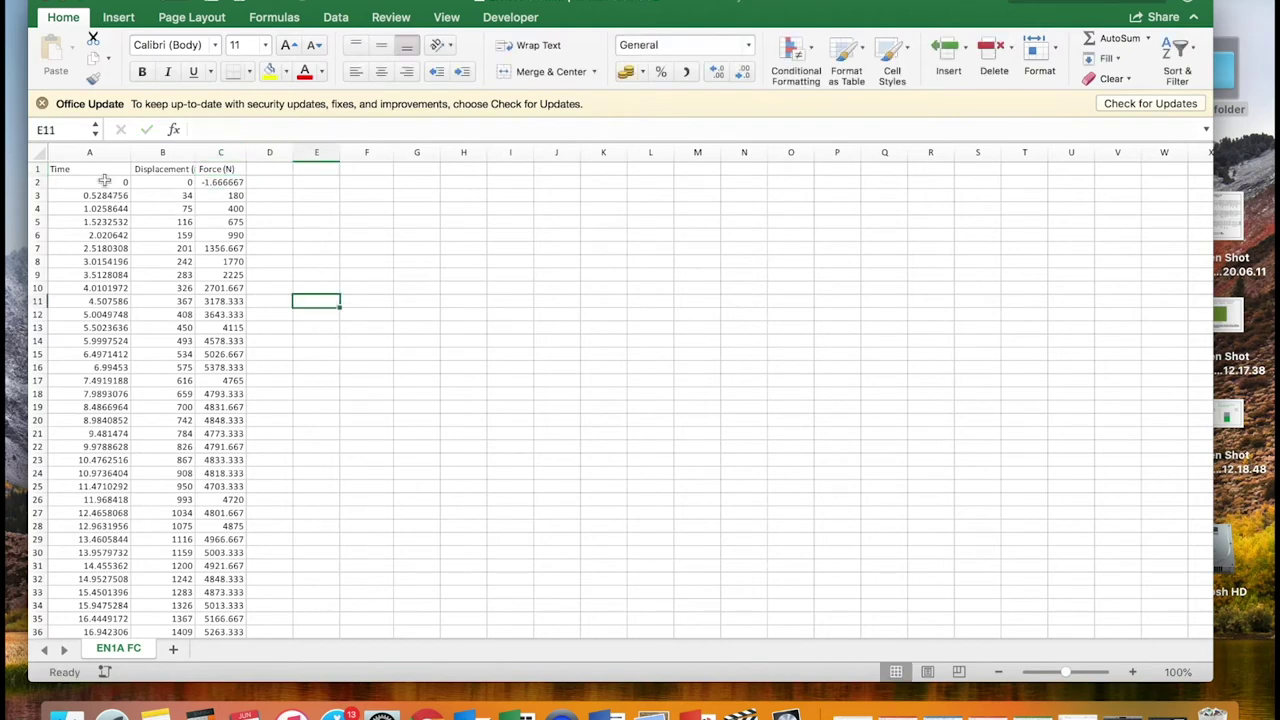
Move the whole data block A1:C237 down to start in cell A10, and fit the displacement column's width to its header.
{"action": "left_click_drag", "start_coordinate": [80, 168], "coordinate": [206, 202]}
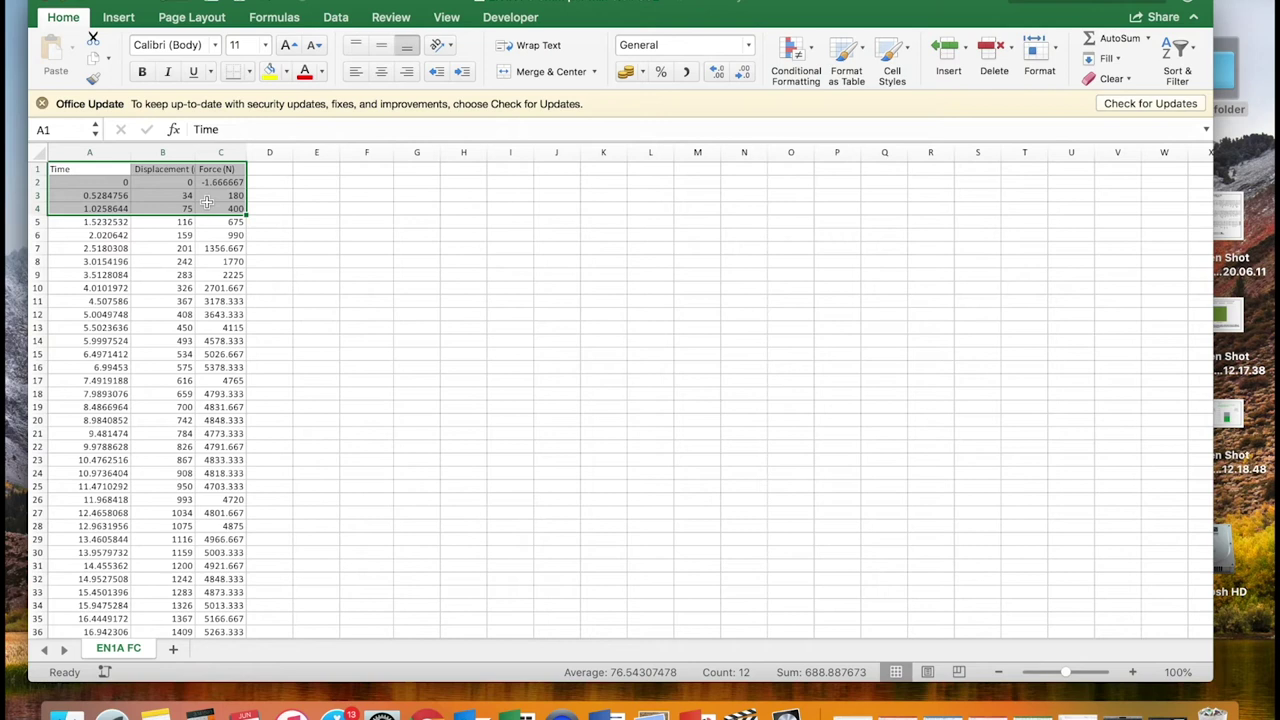
{"action": "scroll", "coordinate": [206, 202], "scroll_direction": "down", "scroll_amount": 15}
{"action": "left_click_drag", "start_coordinate": [206, 202], "coordinate": [278, 268]}
{"action": "scroll", "coordinate": [341, 354], "scroll_direction": "down", "scroll_amount": 5}
{"action": "scroll", "coordinate": [341, 354], "scroll_direction": "up", "scroll_amount": 8}
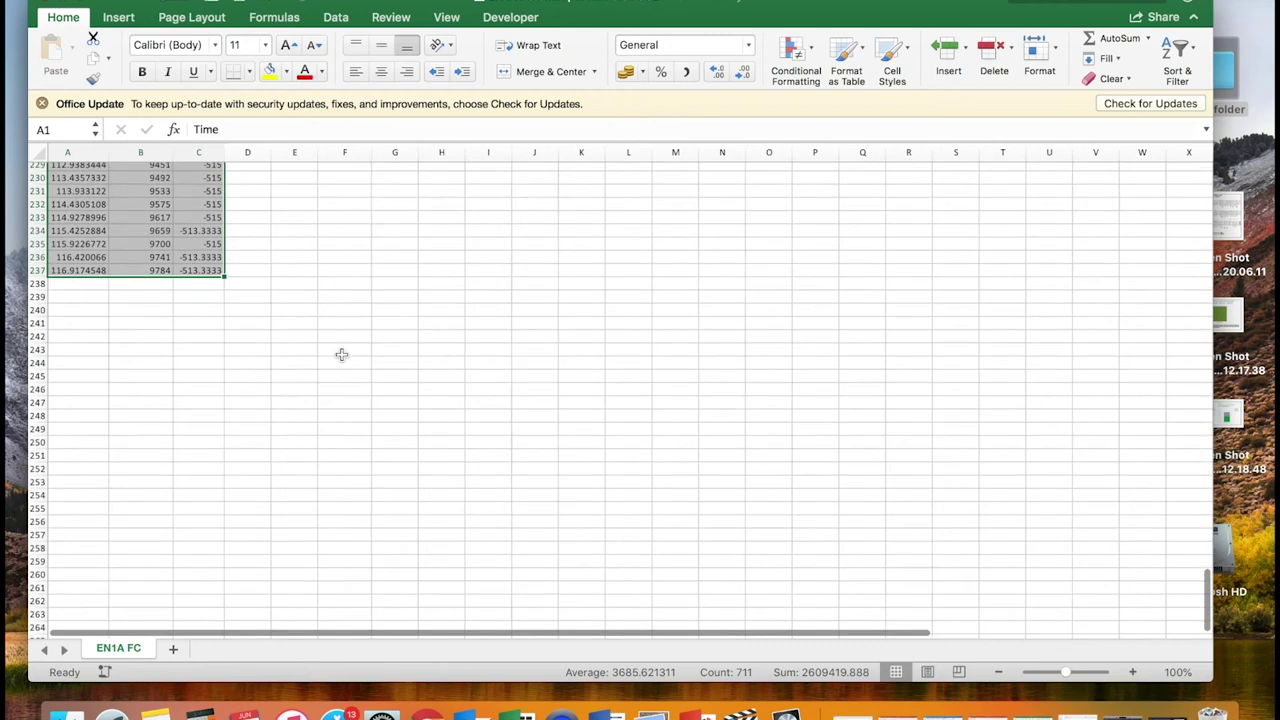
{"action": "left_click", "coordinate": [85, 3]}
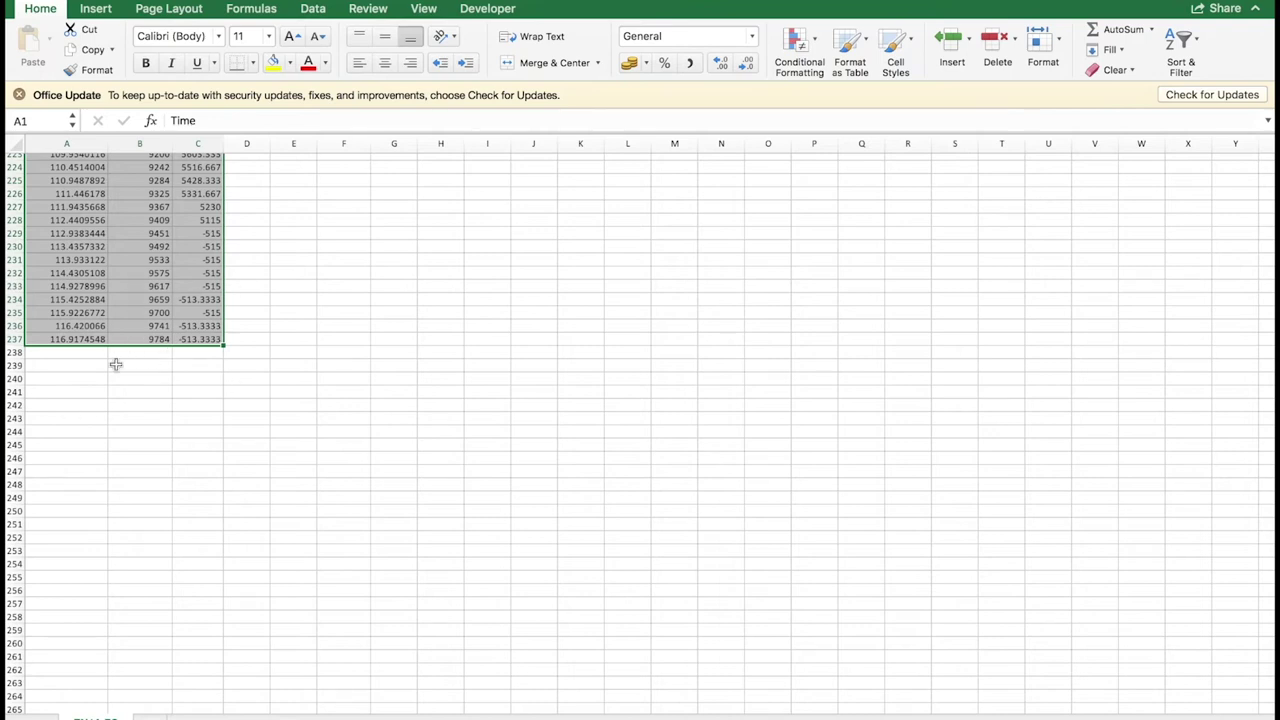
{"action": "scroll", "coordinate": [324, 382], "scroll_direction": "up", "scroll_amount": 20}
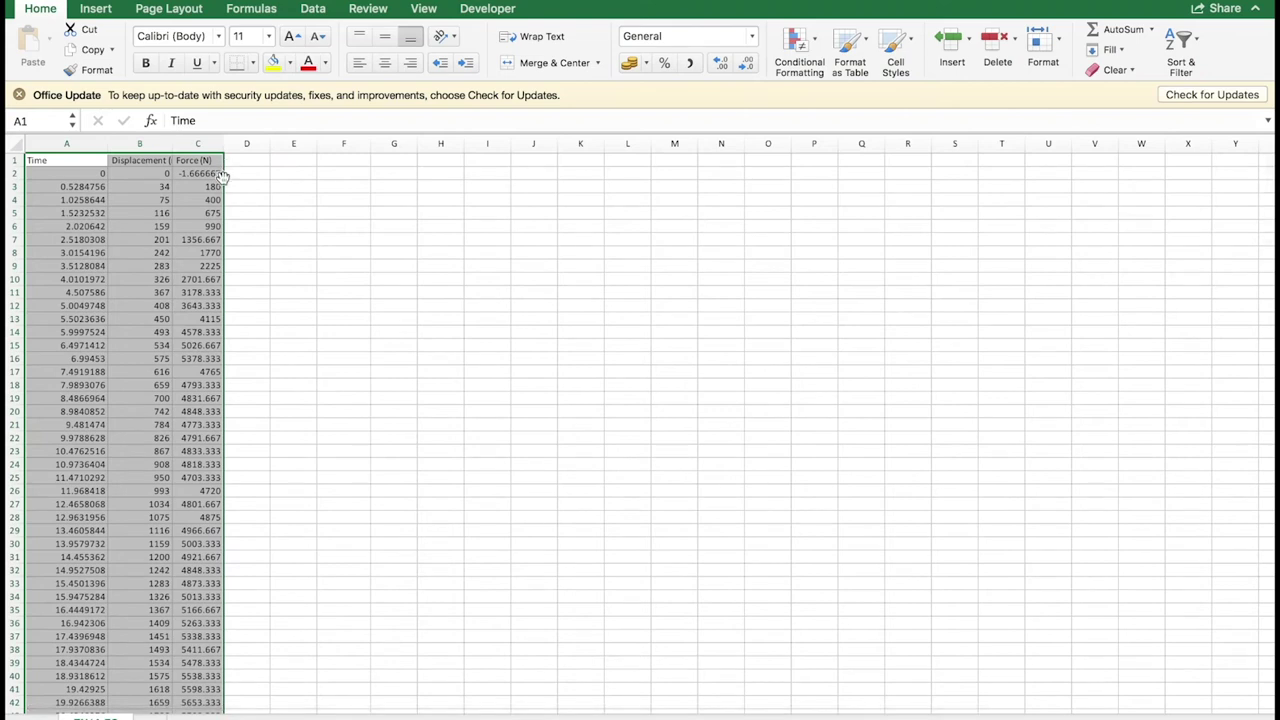
{"action": "left_click_drag", "start_coordinate": [224, 186], "coordinate": [212, 292]}
{"action": "left_click", "coordinate": [393, 318]}
{"action": "double_click", "coordinate": [171, 143]}
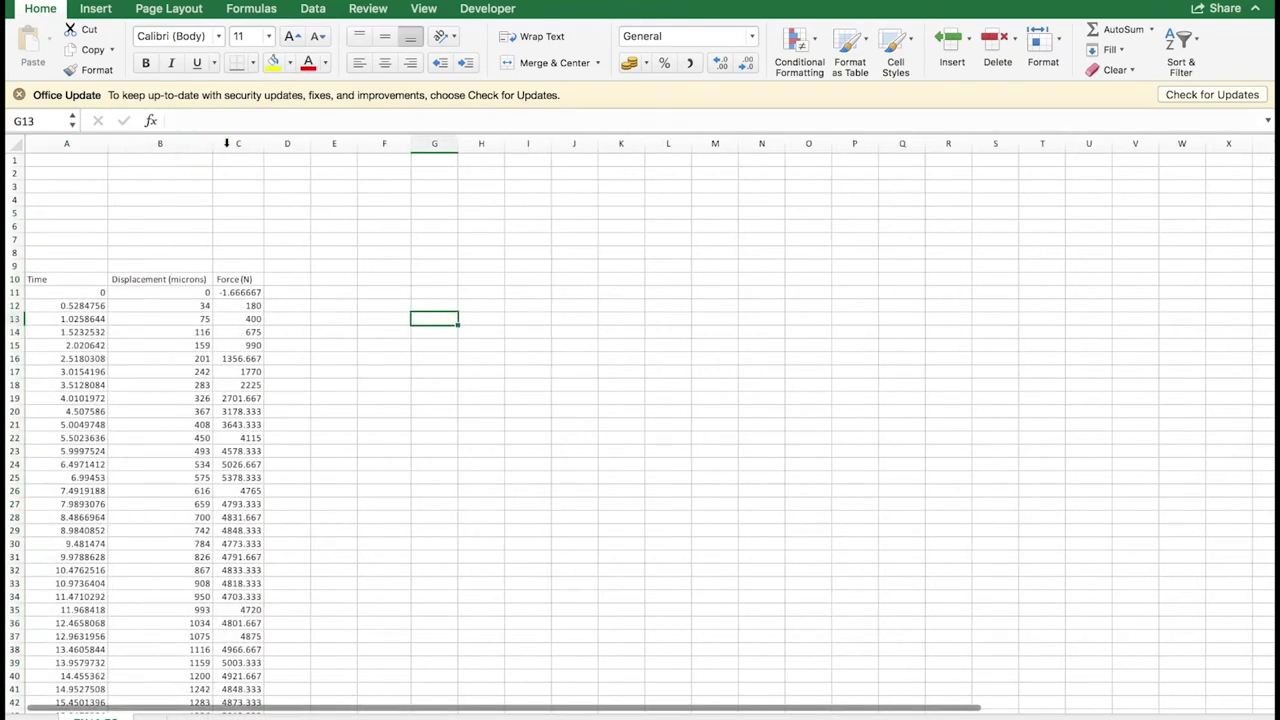
{"action": "left_click_drag", "start_coordinate": [265, 143], "coordinate": [265, 143]}
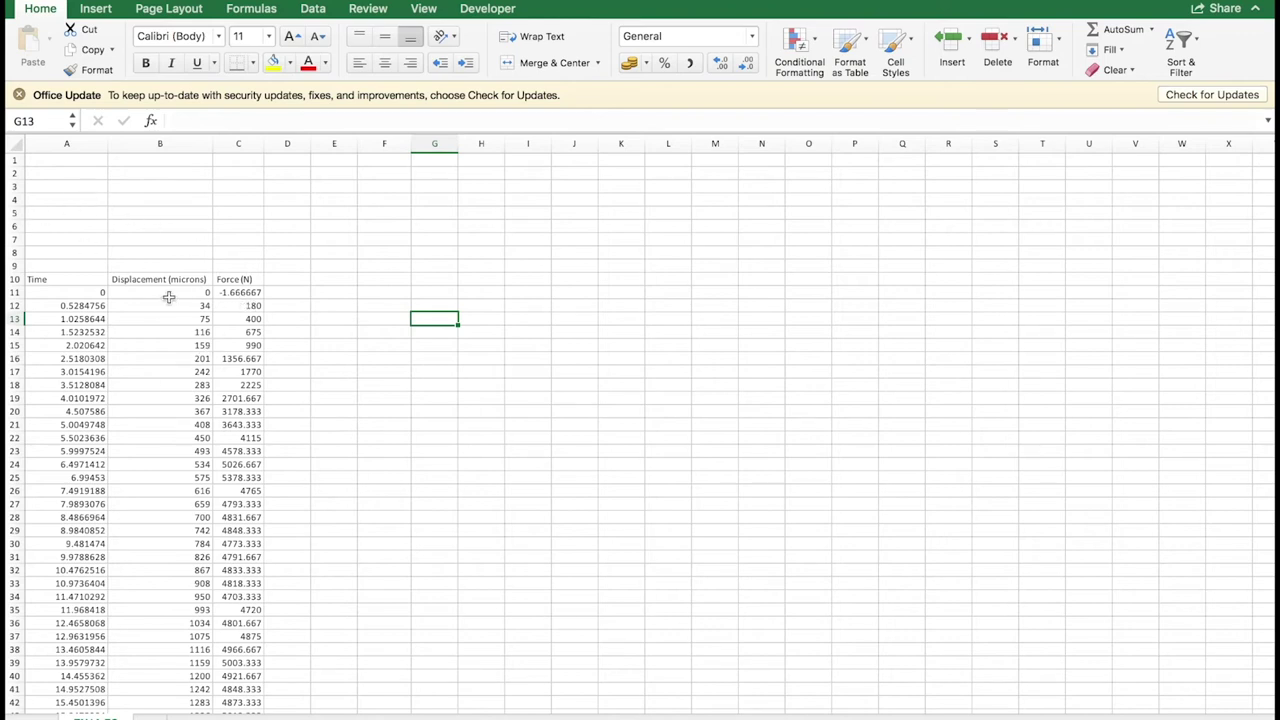
Insert a markers-only scatter chart of force against displacement from the data in B11:C246.
{"action": "left_click_drag", "start_coordinate": [173, 290], "coordinate": [217, 289]}
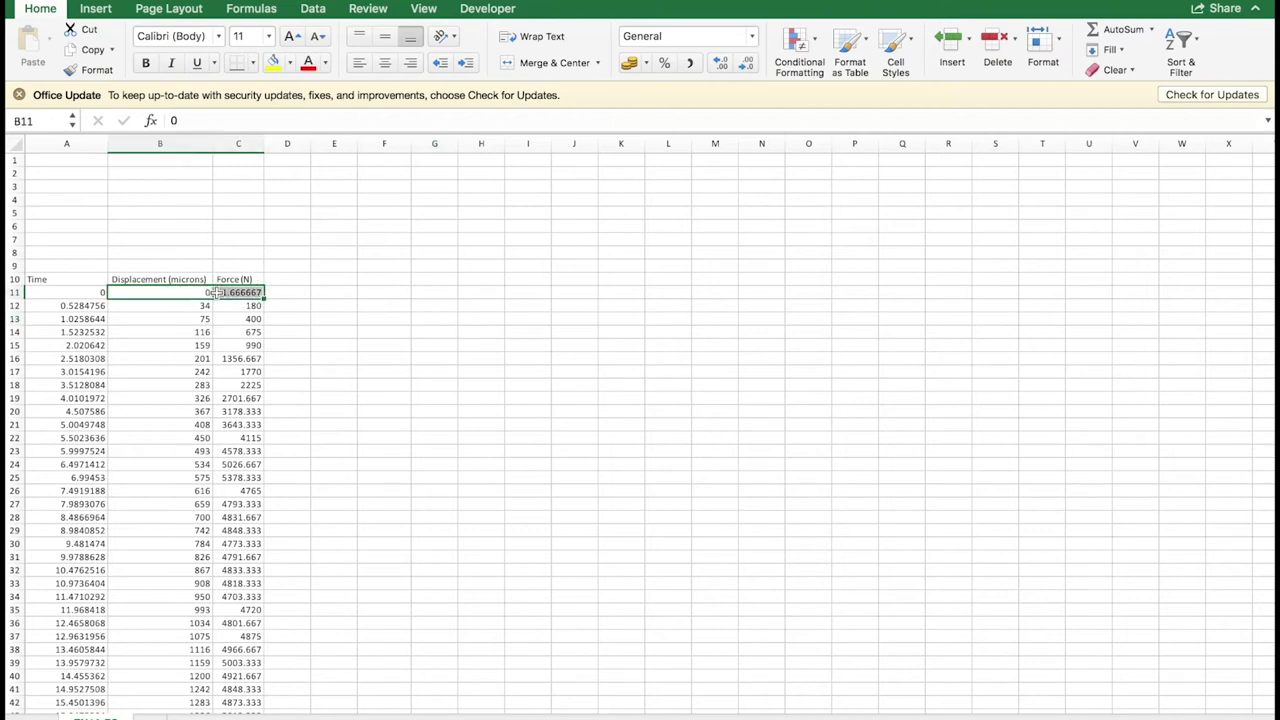
{"action": "left_click", "coordinate": [334, 345]}
{"action": "left_click_drag", "start_coordinate": [193, 291], "coordinate": [218, 291]}
{"action": "key", "text": "super+shift+Down"}
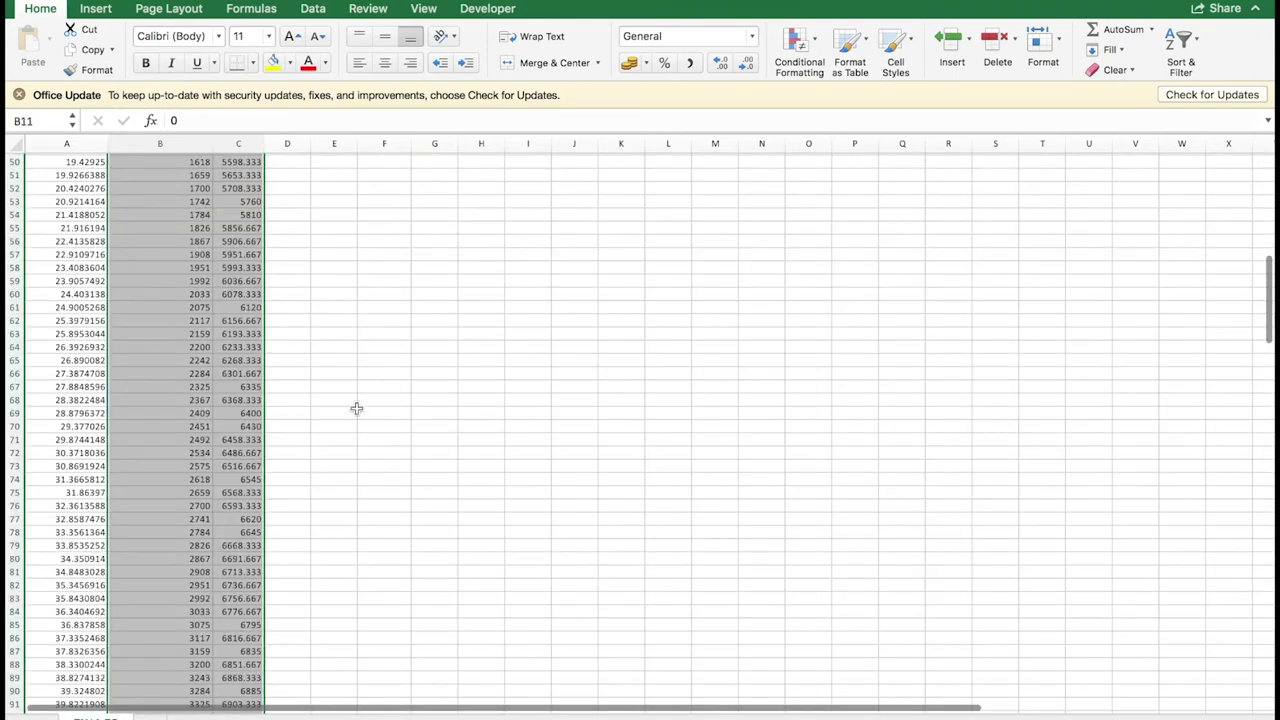
{"action": "scroll", "coordinate": [357, 408], "scroll_direction": "down", "scroll_amount": 3}
{"action": "scroll", "coordinate": [357, 408], "scroll_direction": "down", "scroll_amount": 20}
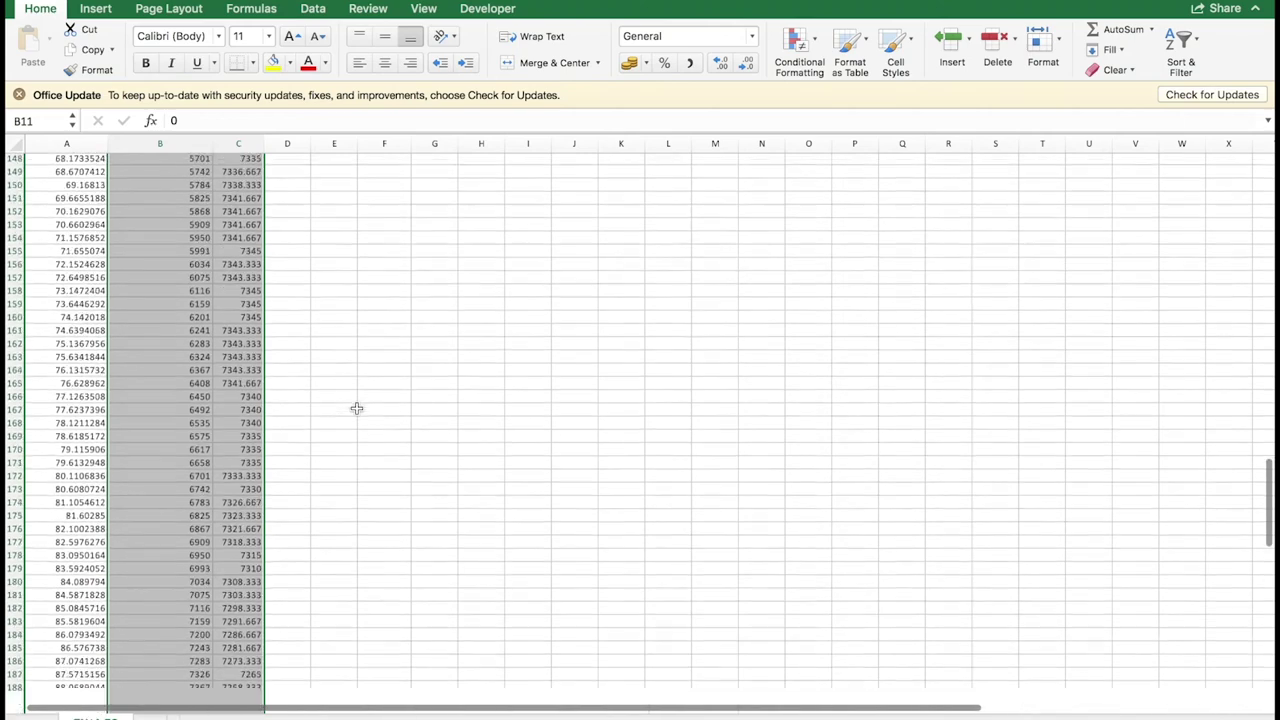
{"action": "scroll", "coordinate": [357, 408], "scroll_direction": "down", "scroll_amount": 5}
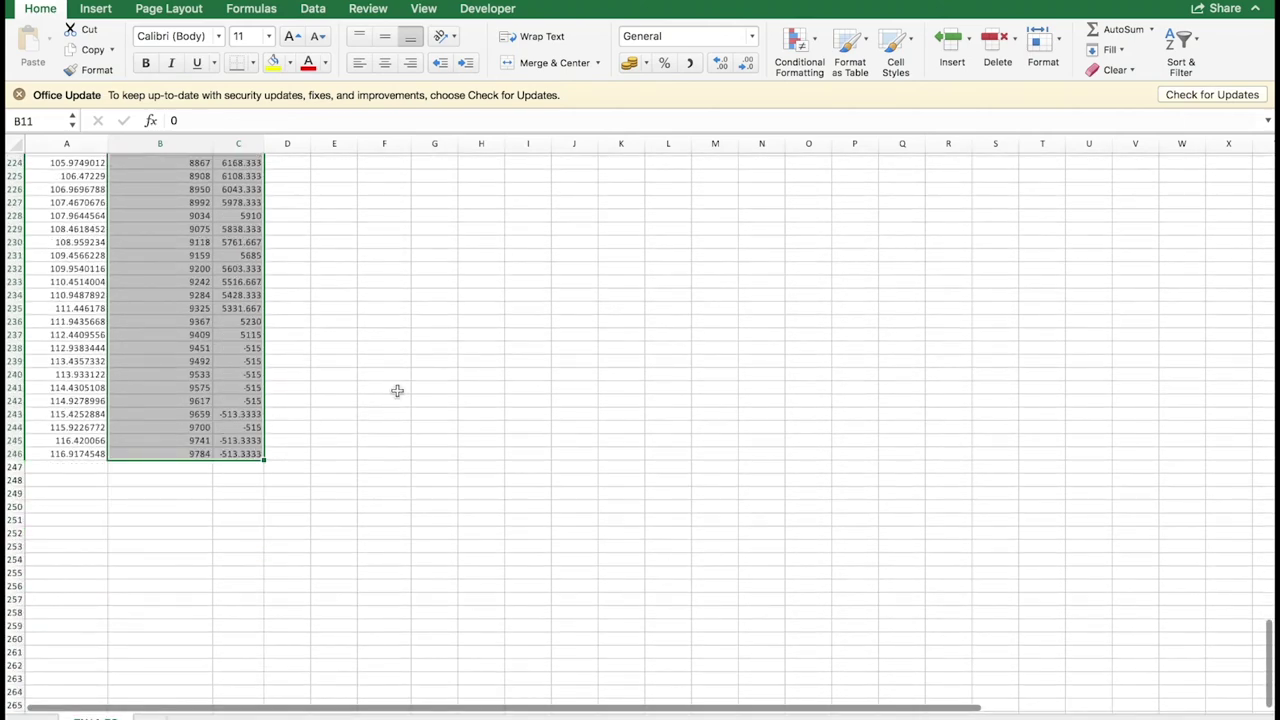
{"action": "scroll", "coordinate": [405, 386], "scroll_direction": "up", "scroll_amount": 1}
{"action": "scroll", "coordinate": [409, 383], "scroll_direction": "up", "scroll_amount": 20}
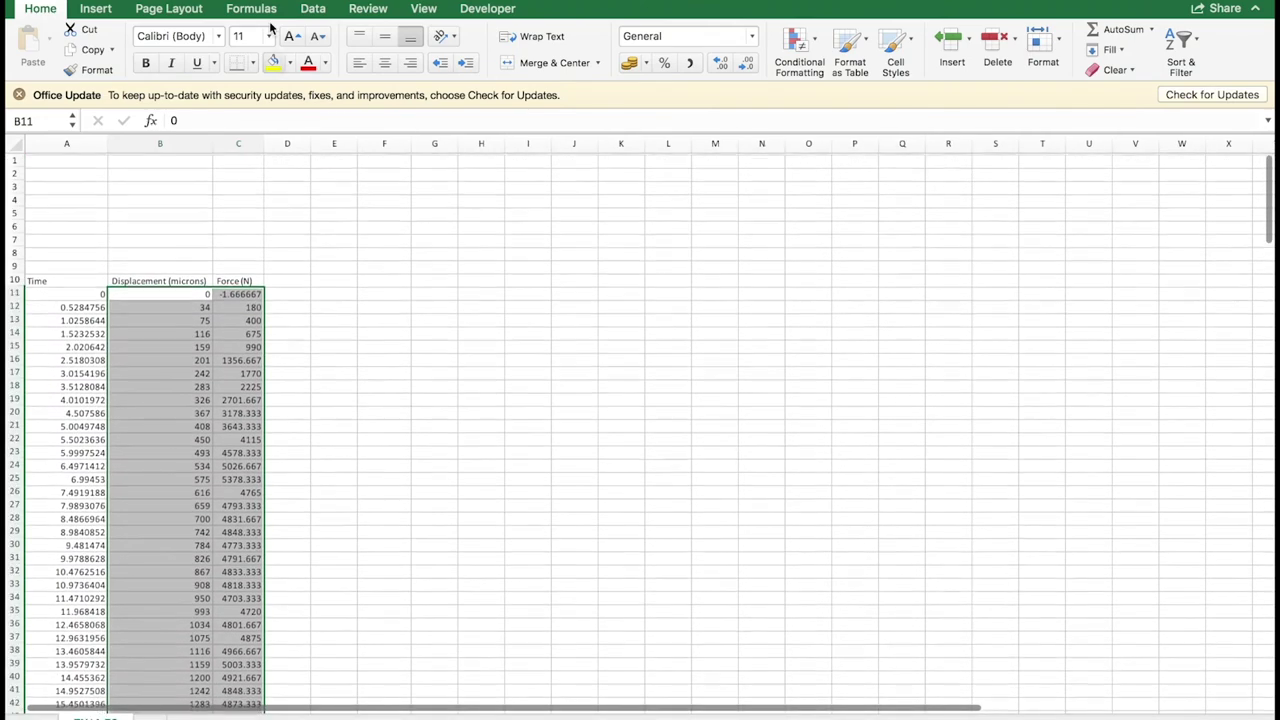
{"action": "left_click", "coordinate": [96, 9]}
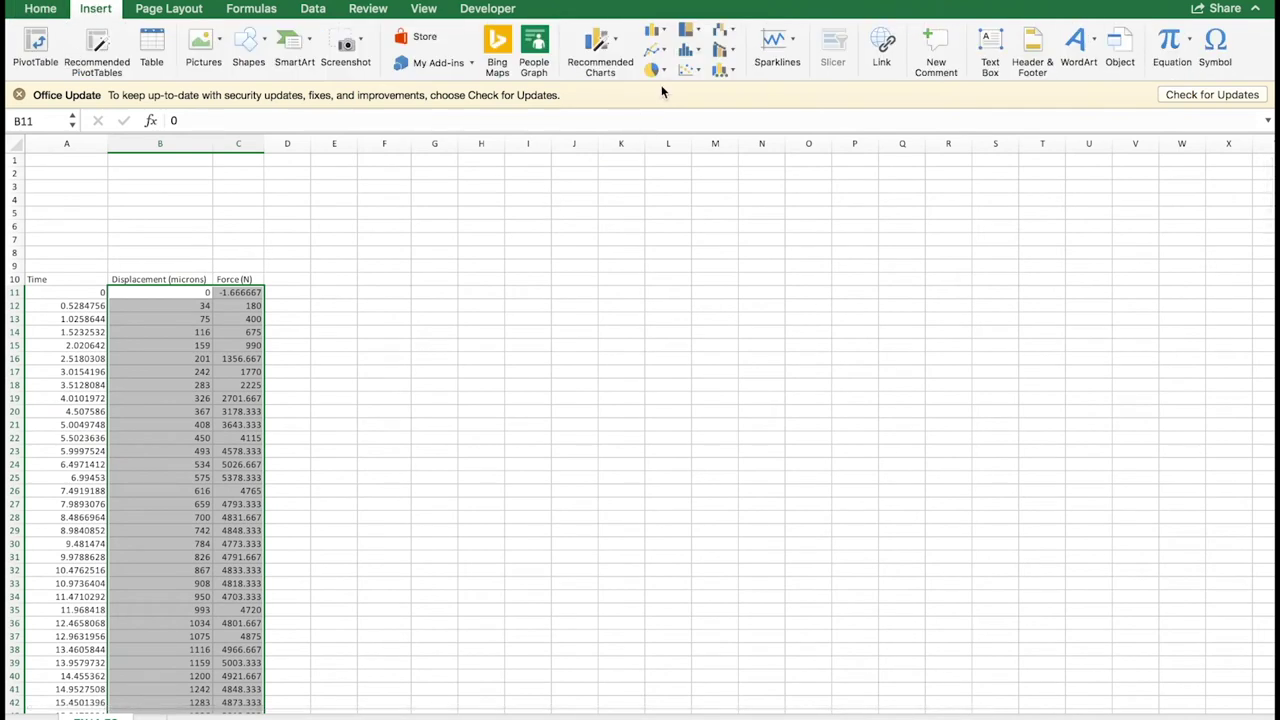
{"action": "left_click", "coordinate": [687, 67]}
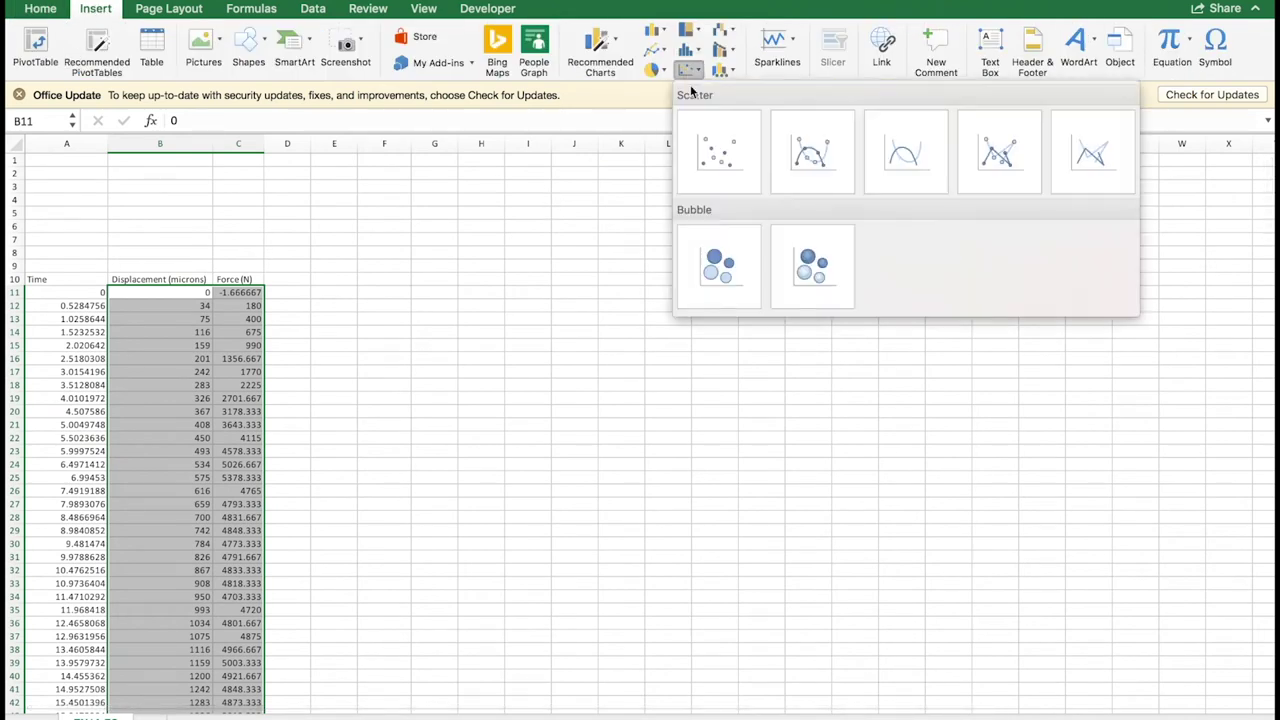
{"action": "left_click", "coordinate": [711, 146]}
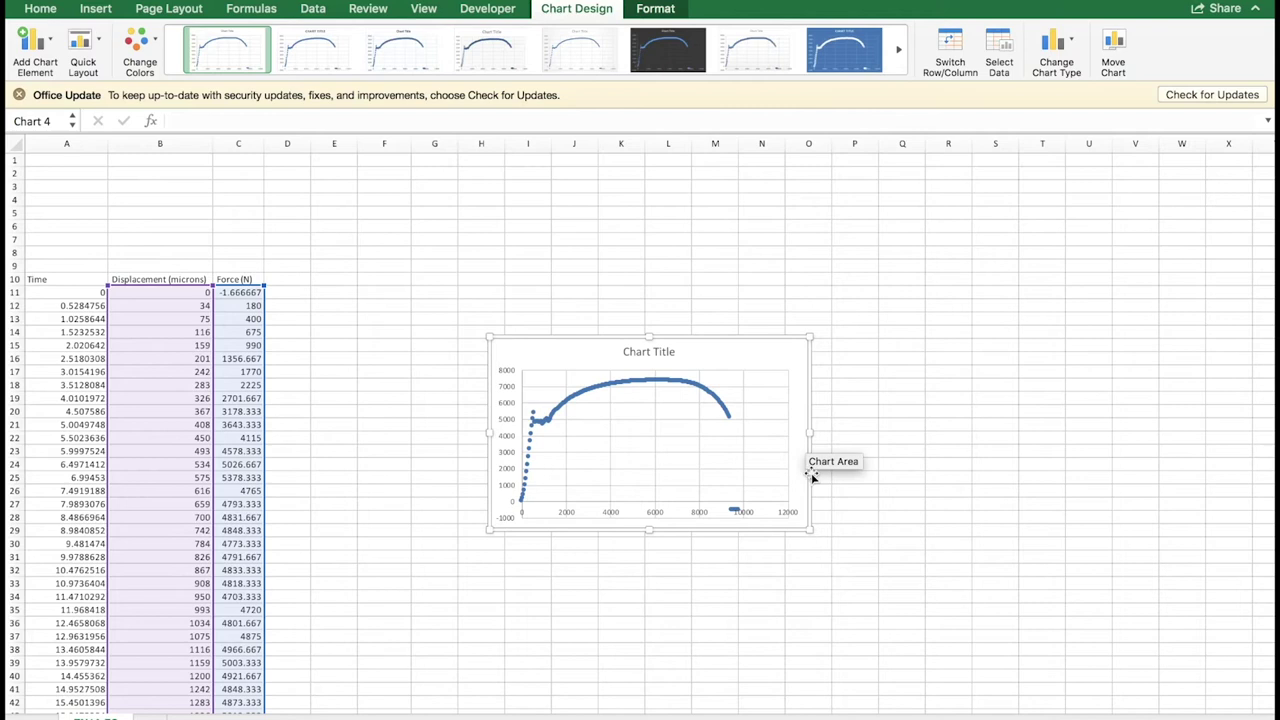
Enlarge the scatter chart beside the data to span about F2 to S37.
{"action": "left_click_drag", "start_coordinate": [811, 339], "coordinate": [840, 234]}
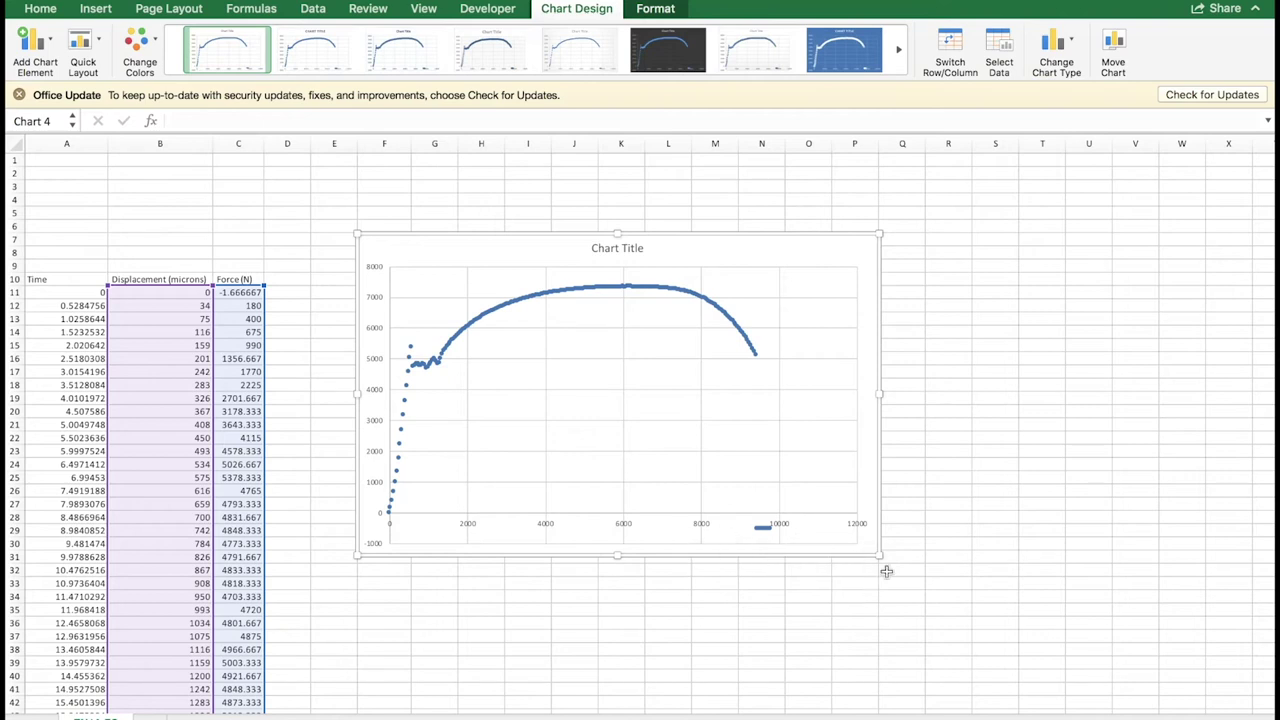
{"action": "left_click_drag", "start_coordinate": [880, 558], "coordinate": [952, 637]}
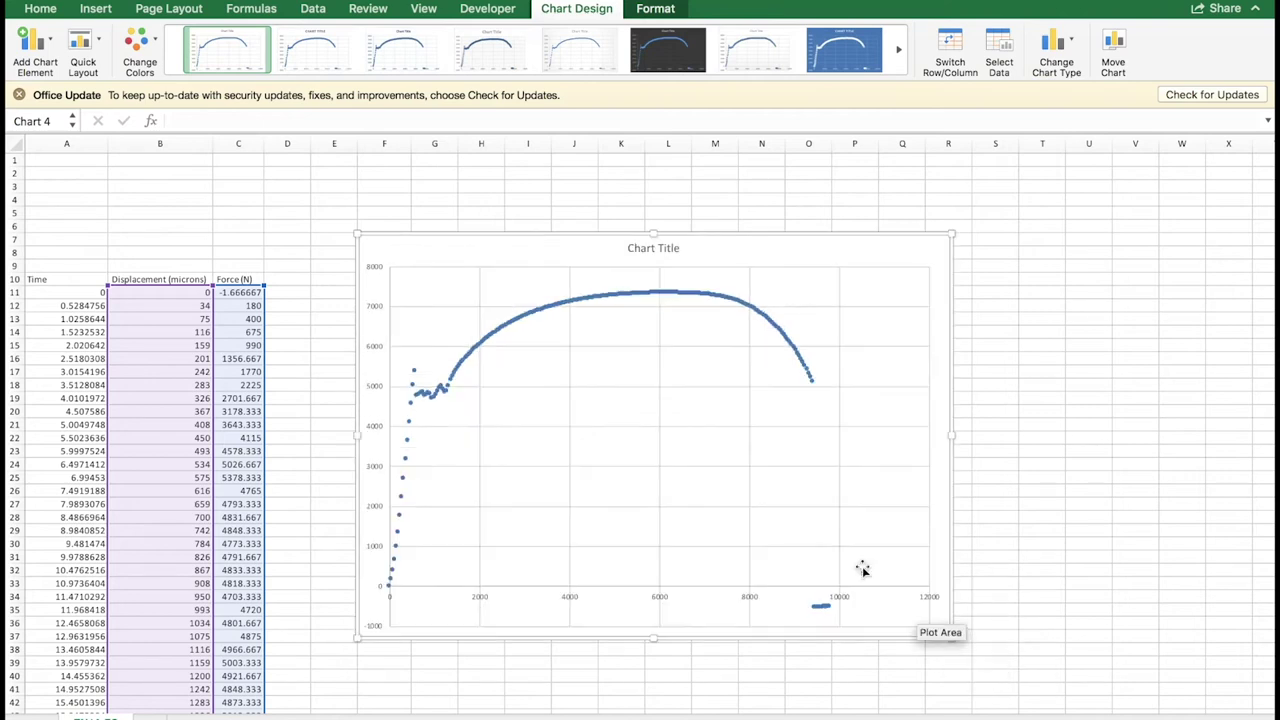
{"action": "left_click_drag", "start_coordinate": [971, 208], "coordinate": [1015, 173]}
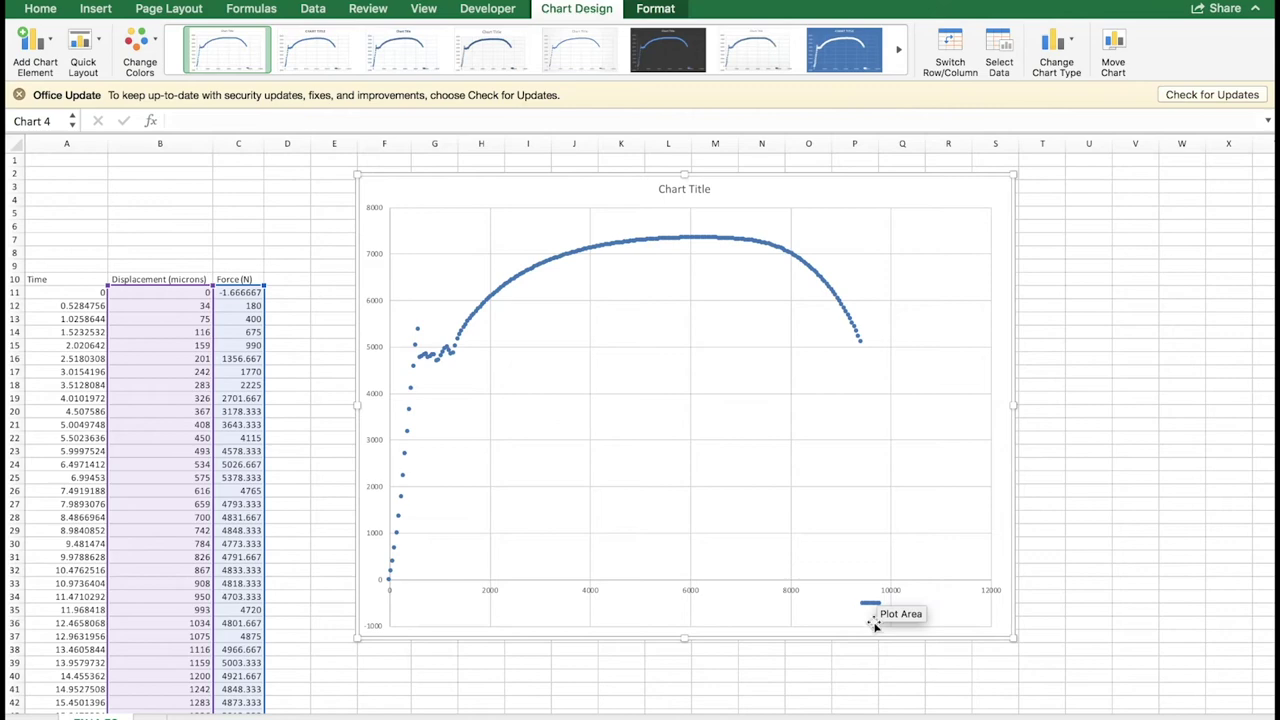
Clear the post-fracture readings with negative force in A238:C246.
{"action": "scroll", "coordinate": [252, 437], "scroll_direction": "down", "scroll_amount": 1}
{"action": "scroll", "coordinate": [252, 437], "scroll_direction": "down", "scroll_amount": 20}
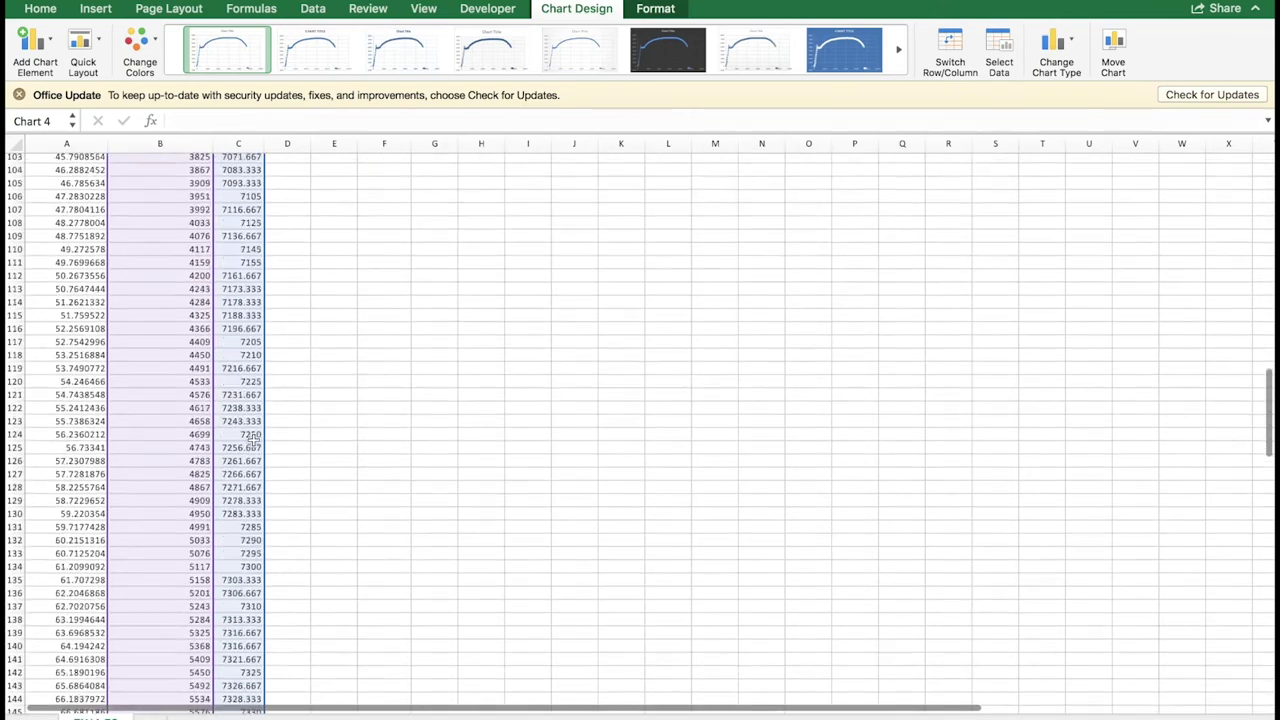
{"action": "scroll", "coordinate": [253, 440], "scroll_direction": "up", "scroll_amount": 5}
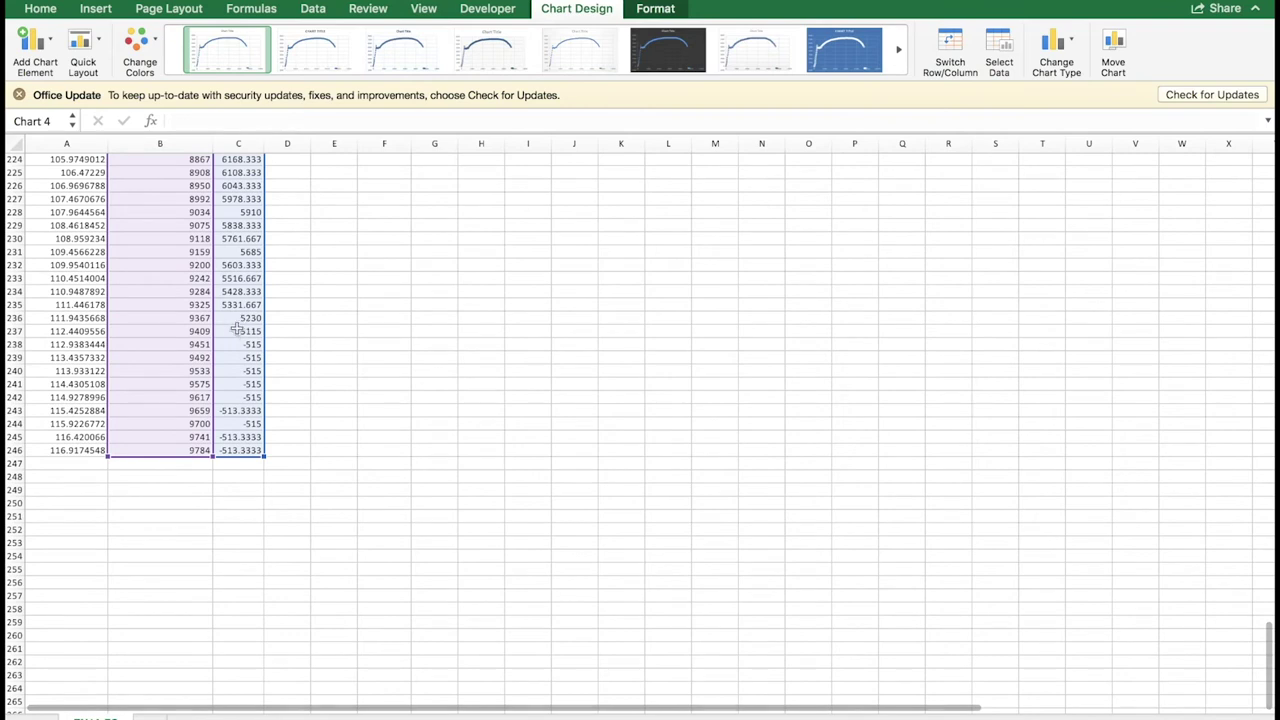
{"action": "left_click", "coordinate": [204, 344]}
{"action": "left_click_drag", "start_coordinate": [105, 344], "coordinate": [220, 449]}
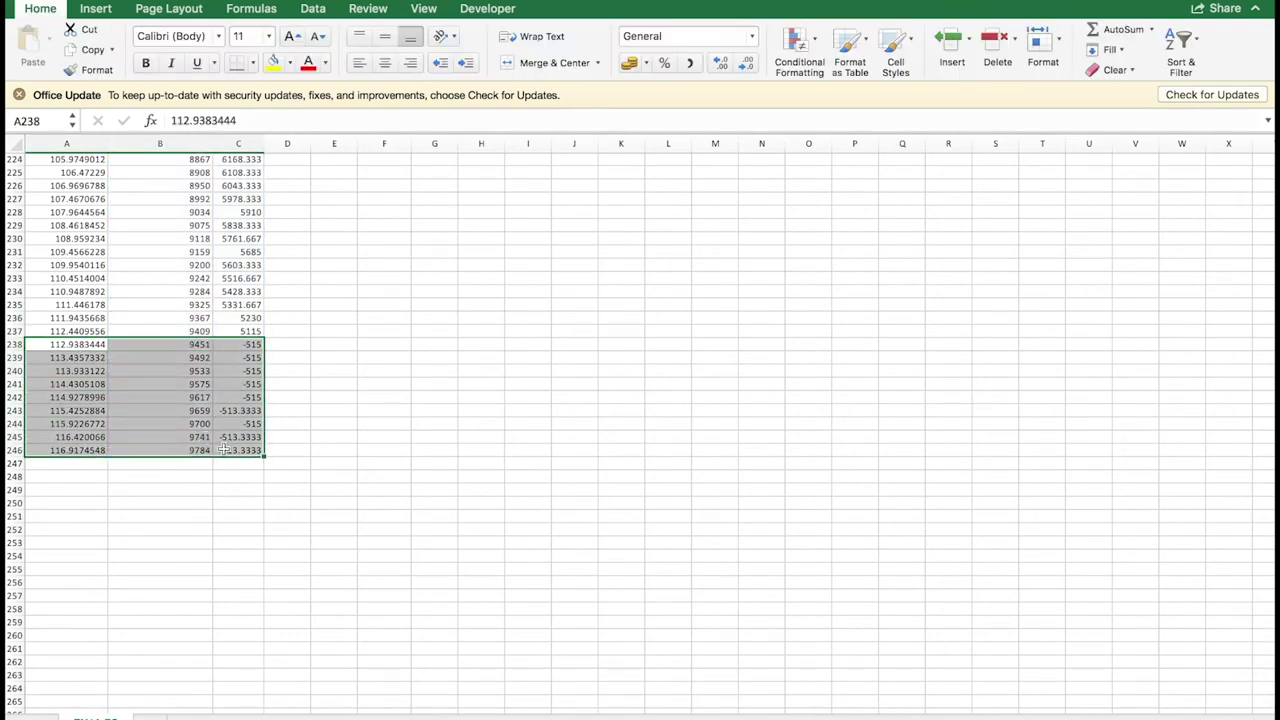
{"action": "key", "text": "Delete"}
{"action": "scroll", "coordinate": [373, 406], "scroll_direction": "down", "scroll_amount": 5}
{"action": "scroll", "coordinate": [373, 406], "scroll_direction": "up", "scroll_amount": 15}
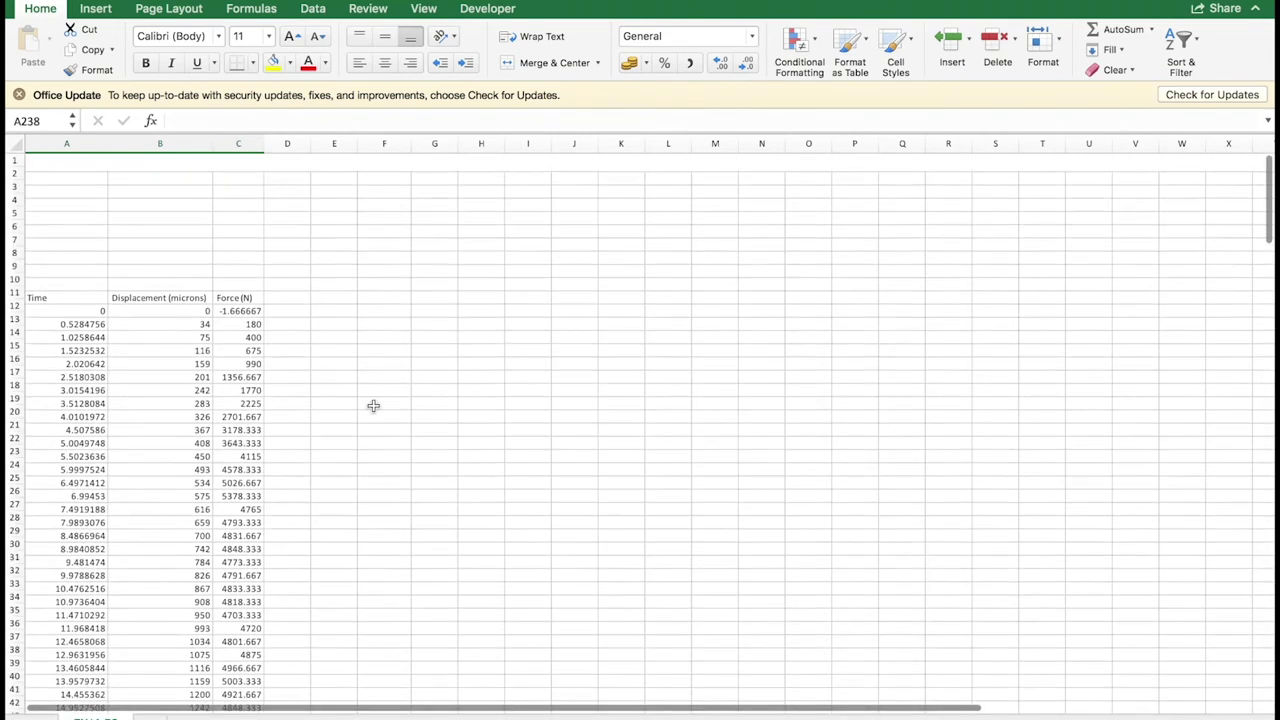
Shift the scatter chart slightly to the right so it starts about midway across column F.
{"action": "left_click", "coordinate": [569, 430]}
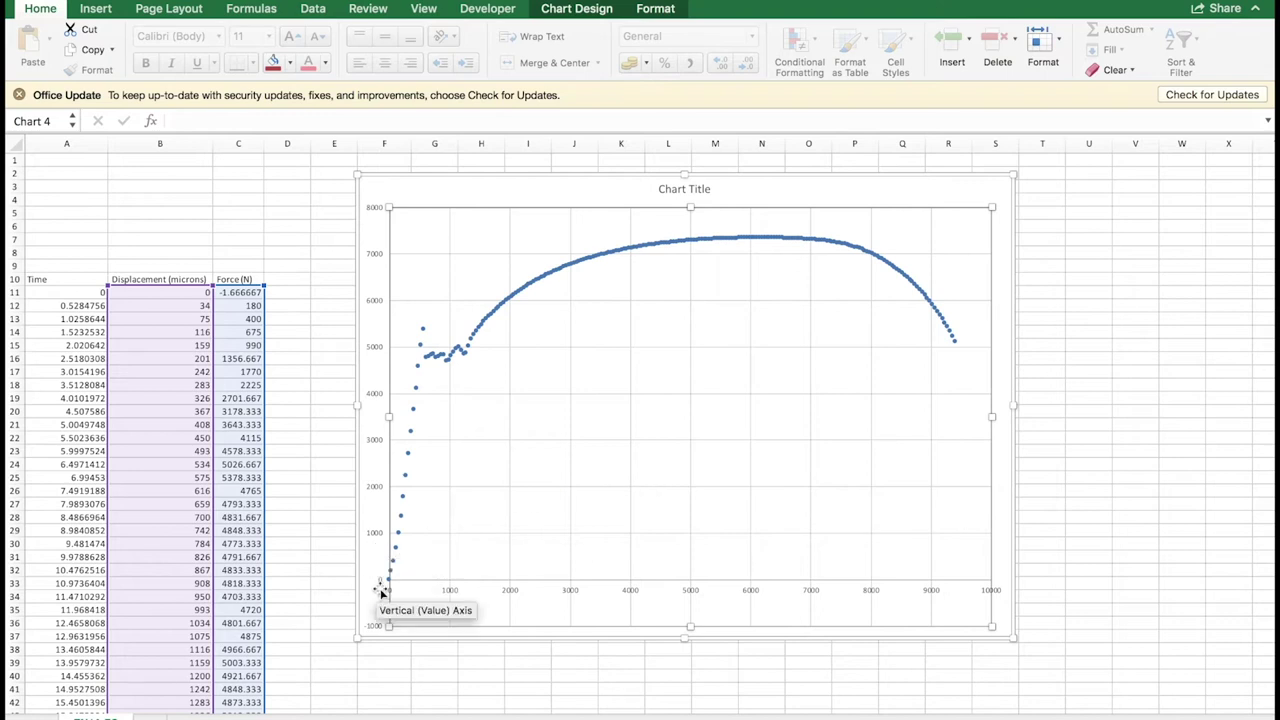
{"action": "left_click", "coordinate": [245, 292]}
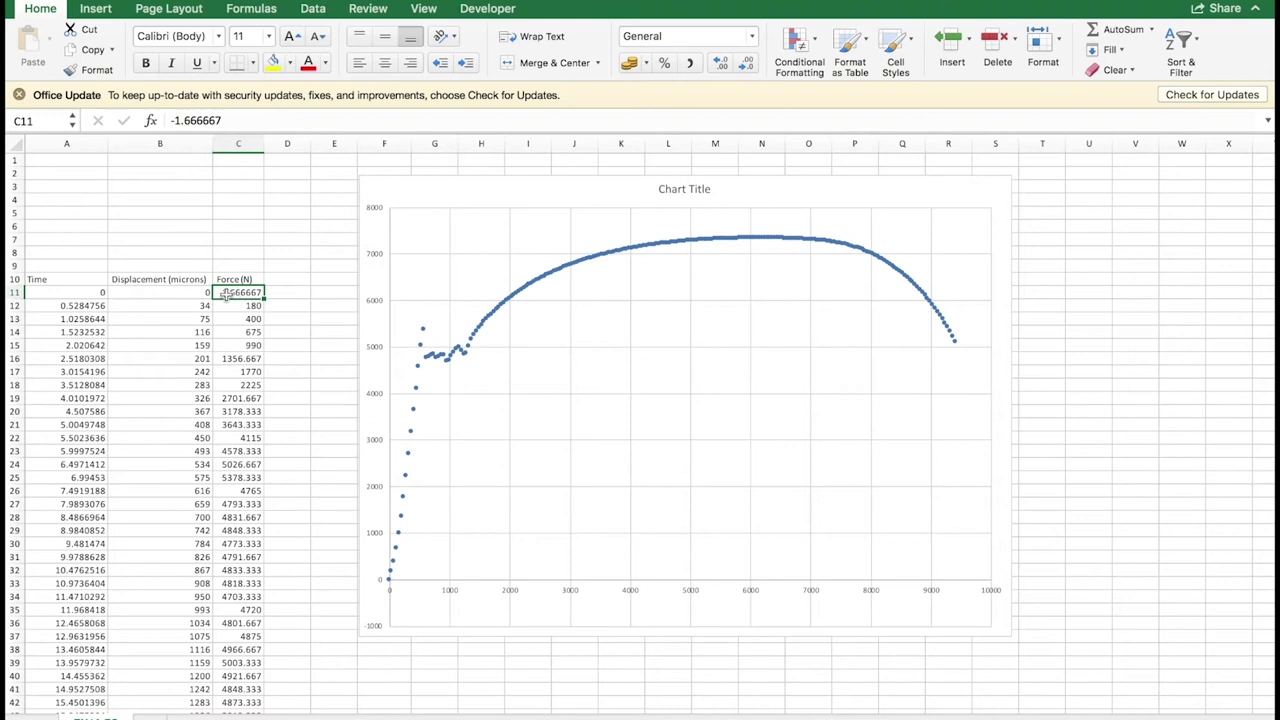
{"action": "left_click", "coordinate": [308, 311]}
{"action": "left_click", "coordinate": [457, 186]}
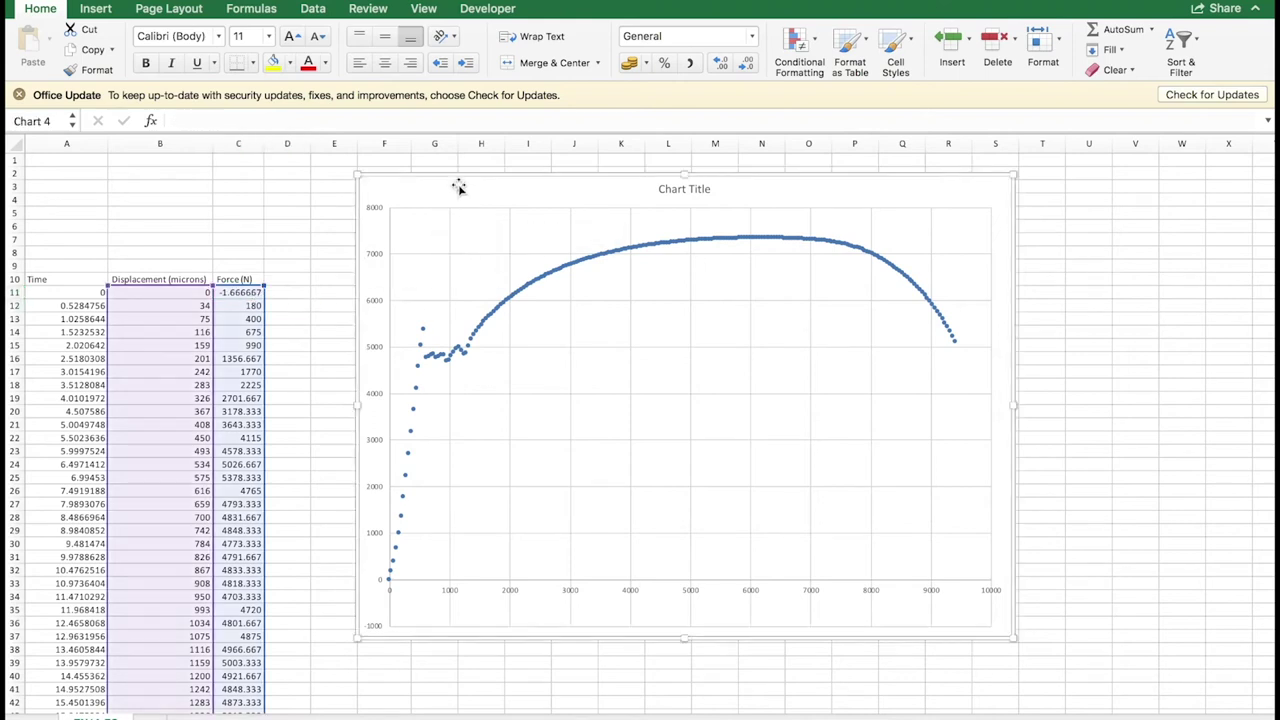
{"action": "left_click_drag", "start_coordinate": [457, 186], "coordinate": [487, 188]}
Enter the heading Specimen dimensions in A4 and widen column A to fit it.
{"action": "left_click", "coordinate": [74, 196]}
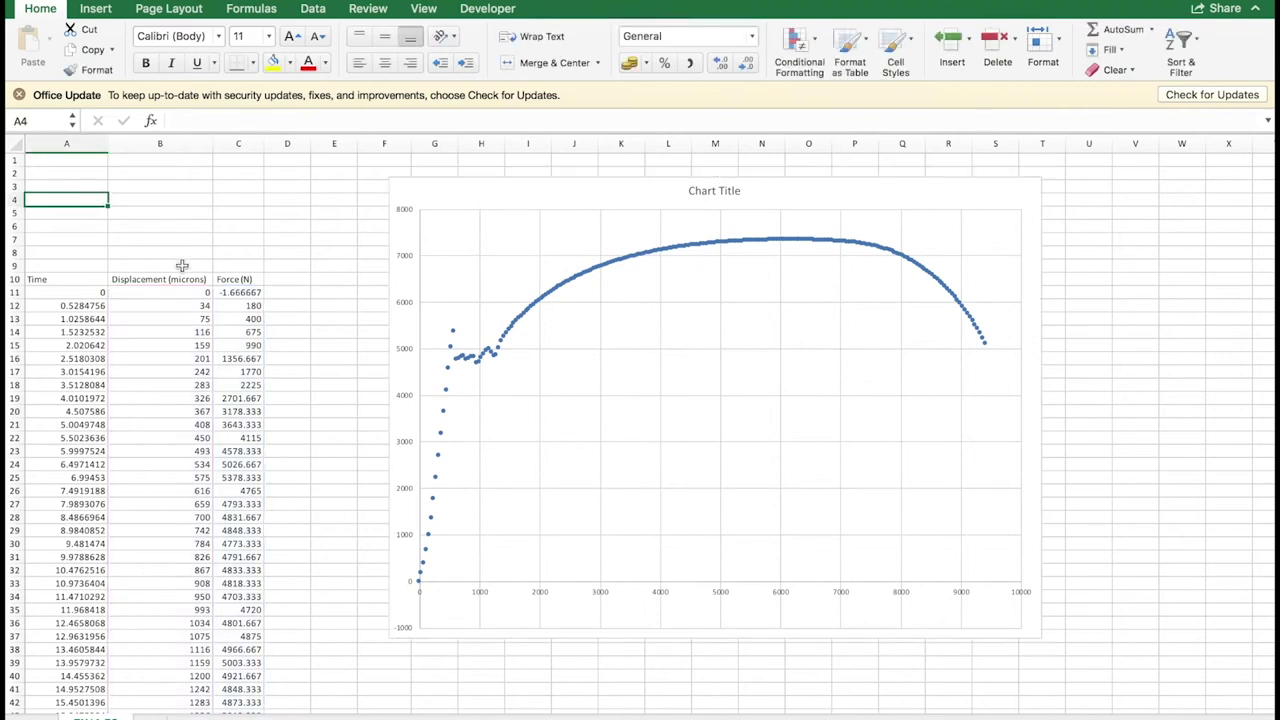
{"action": "type", "text": "Specimen dimensions"}
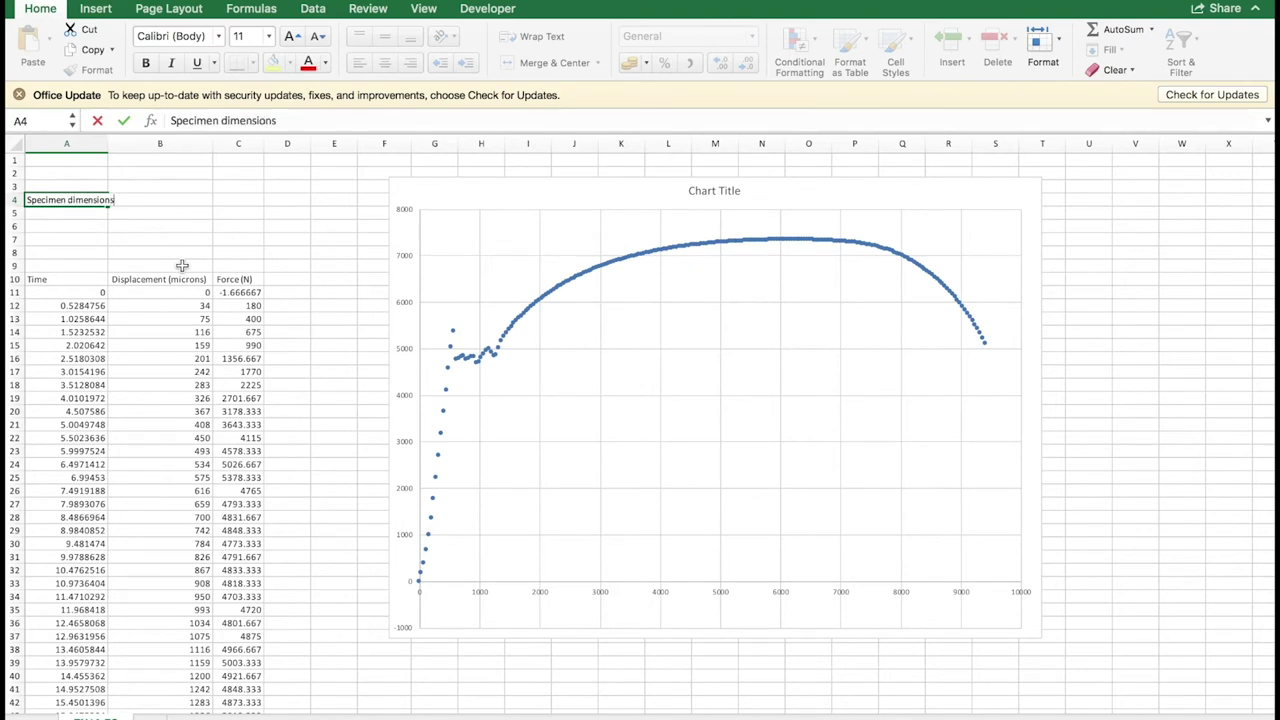
{"action": "key", "text": "Return"}
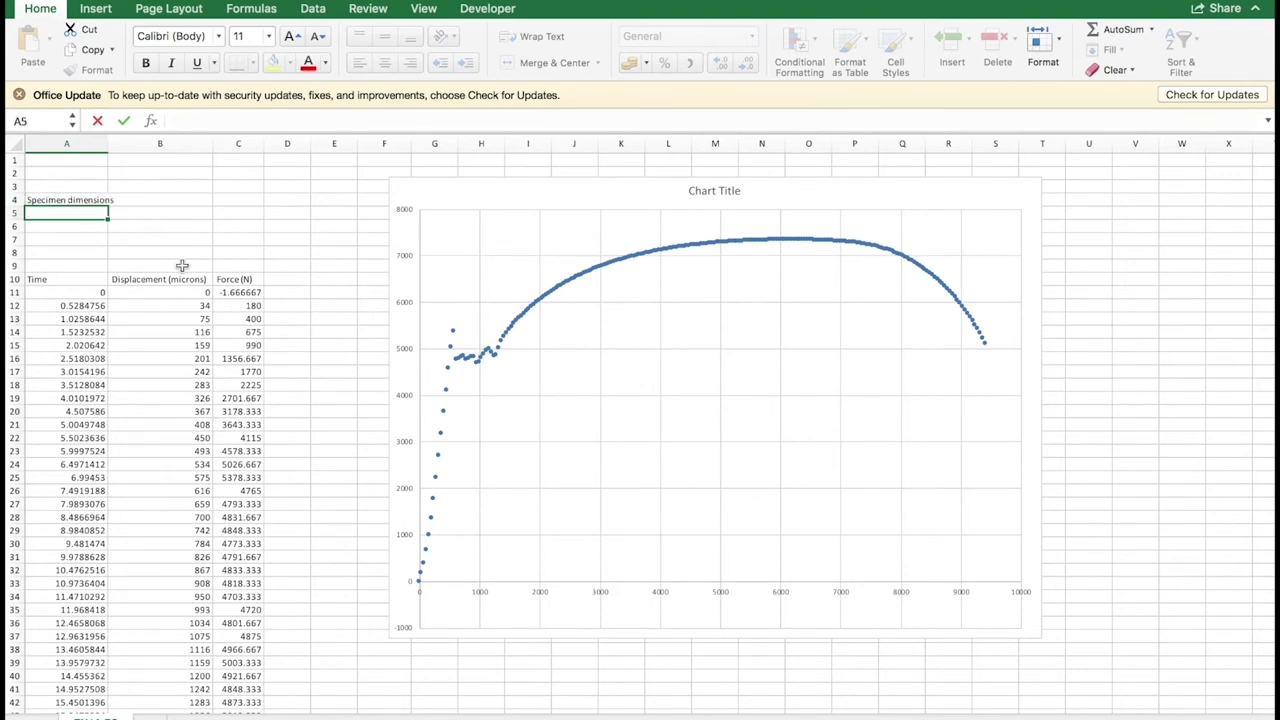
{"action": "left_click_drag", "start_coordinate": [113, 140], "coordinate": [123, 140]}
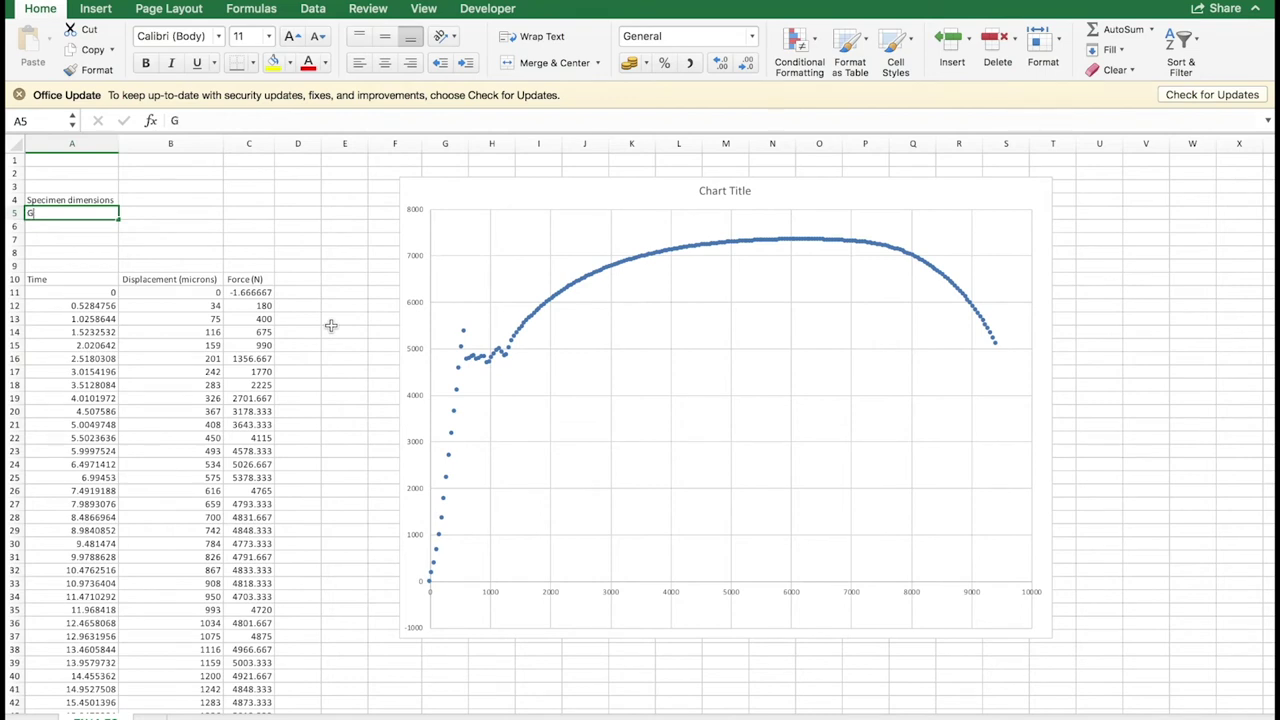
Record the specimen's Guage length in row 5 as 27, with mm in the adjacent cell.
{"action": "type", "text": "uage length"}
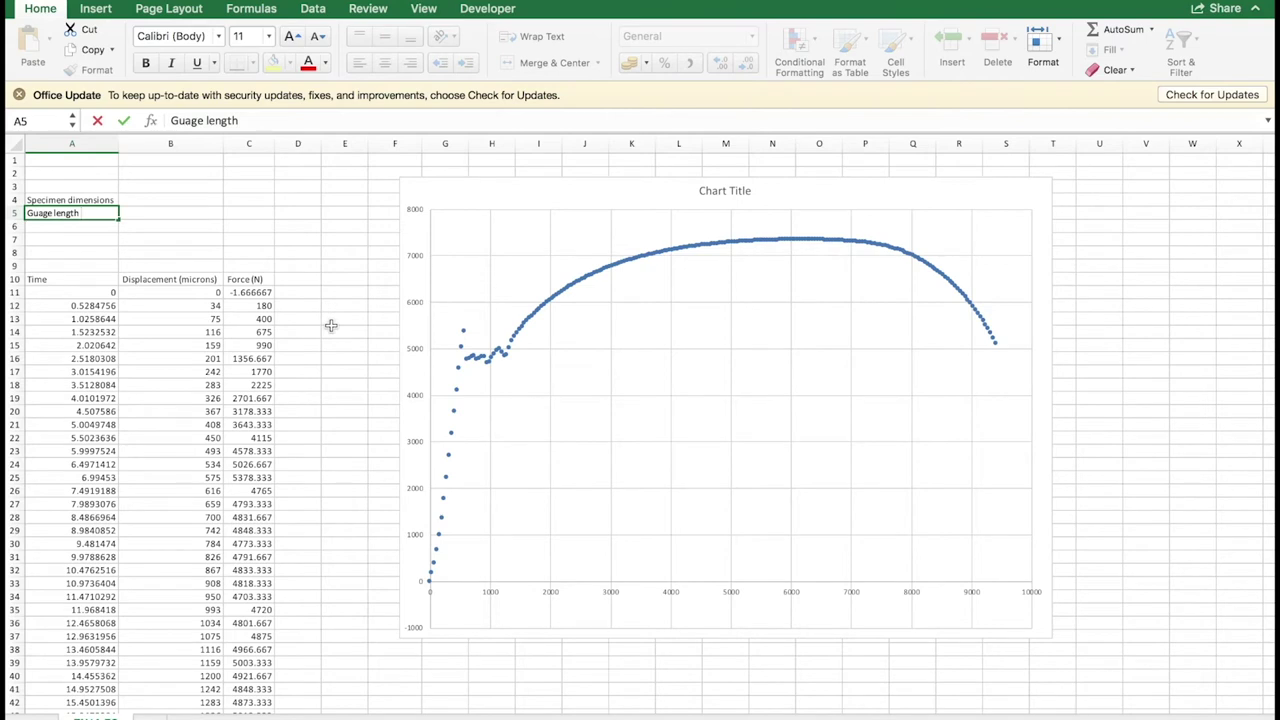
{"action": "key", "text": "Tab"}
{"action": "type", "text": "2"}
{"action": "key", "text": "Tab"}
{"action": "type", "text": "mm"}
{"action": "key", "text": "Left"}
{"action": "key", "text": "Left"}
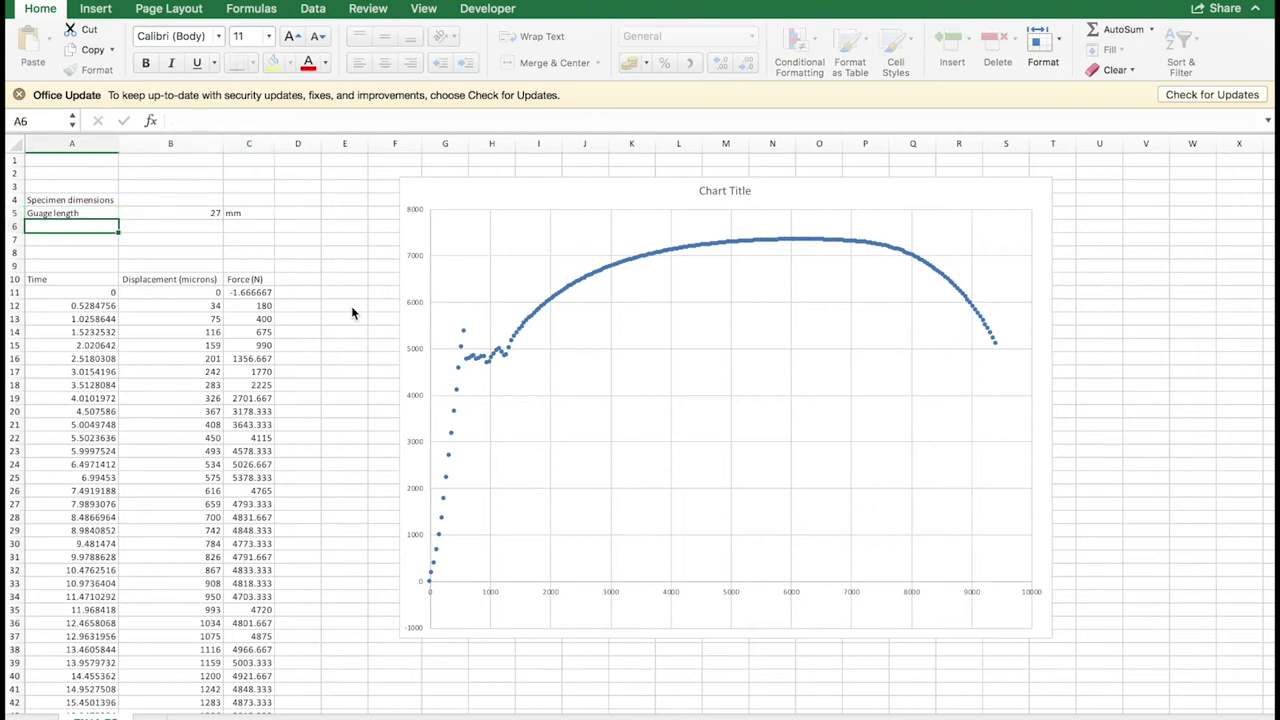
Record the specimen's Diameter in row 6 as 5, with mm in the adjacent cell.
{"action": "key", "text": "Down"}
{"action": "type", "text": "Diameter"}
{"action": "key", "text": "Tab"}
{"action": "type", "text": "5"}
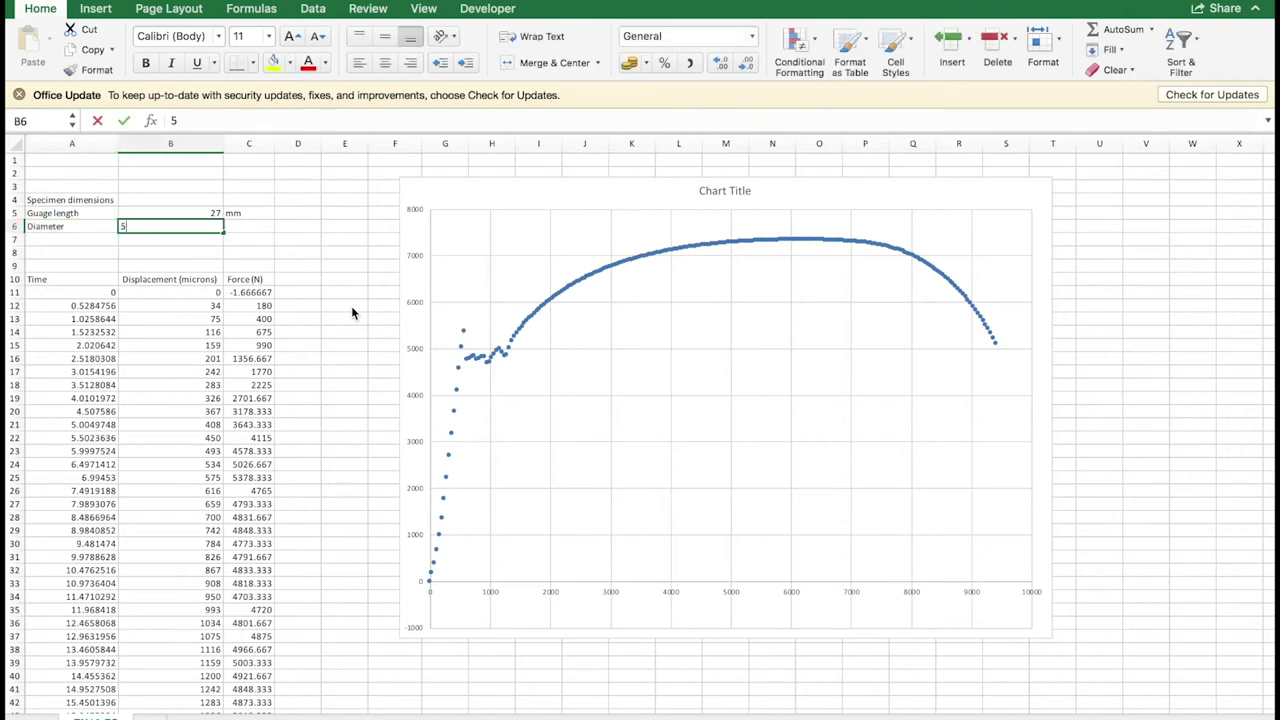
{"action": "key", "text": "Tab"}
{"action": "type", "text": "mm"}
{"action": "key", "text": "Tab"}
{"action": "key", "text": "Tab"}
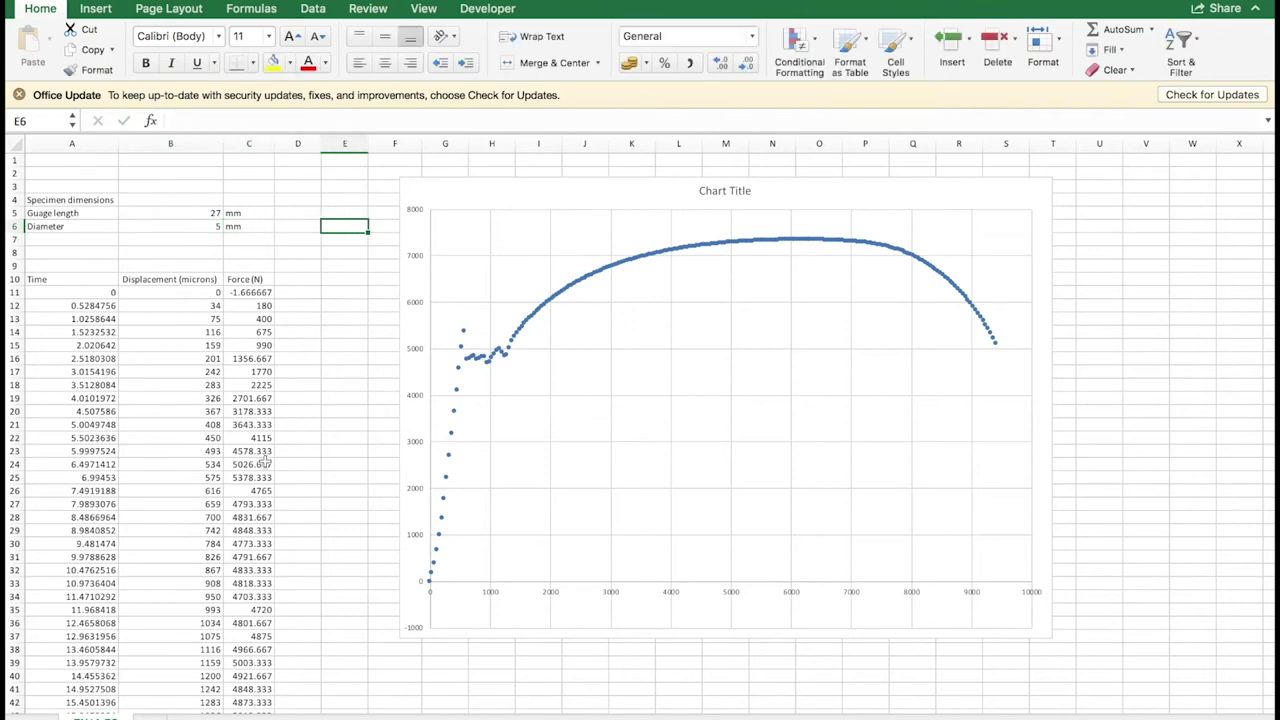
Move the scatter chart further right so it starts at about column H, leaving room for more data columns.
{"action": "left_click", "coordinate": [481, 203]}
{"action": "left_click_drag", "start_coordinate": [494, 177], "coordinate": [569, 177]}
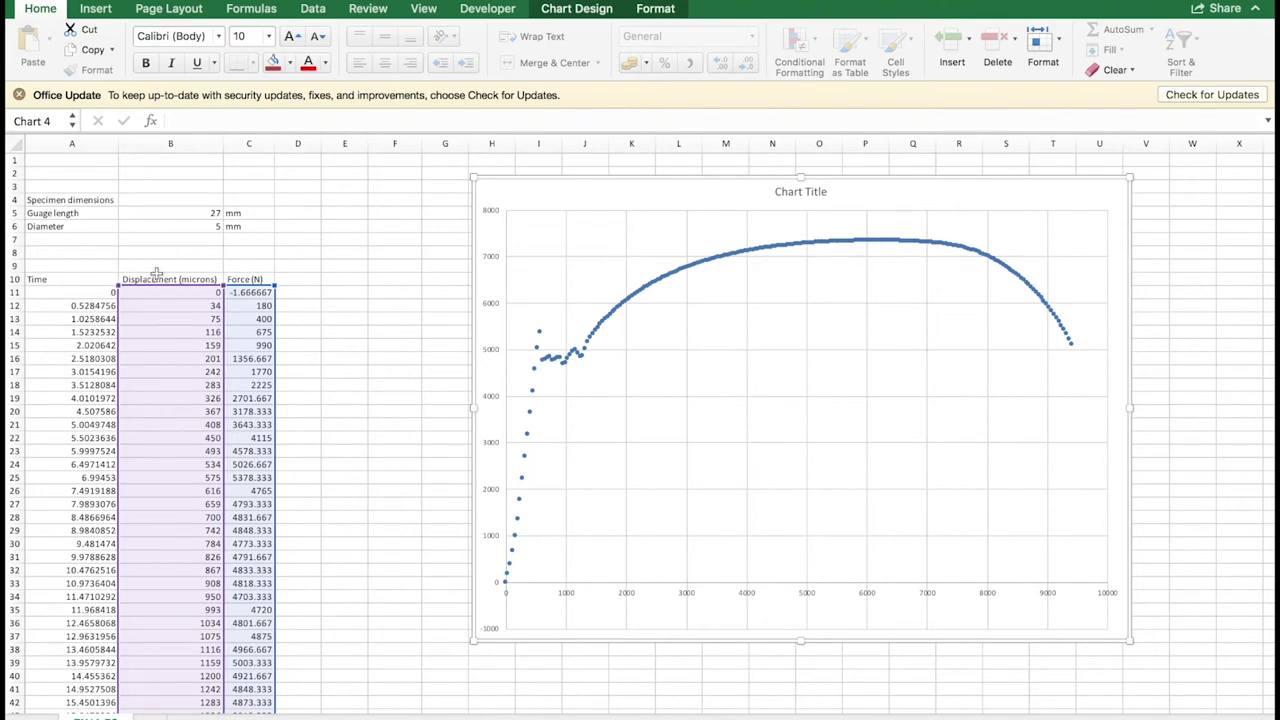
{"action": "left_click_drag", "start_coordinate": [157, 278], "coordinate": [177, 287]}
Add the column header Displacement (mm) in D10 and widen column D to fit it.
{"action": "left_click", "coordinate": [296, 279]}
{"action": "type", "text": "Displacement (mm"}
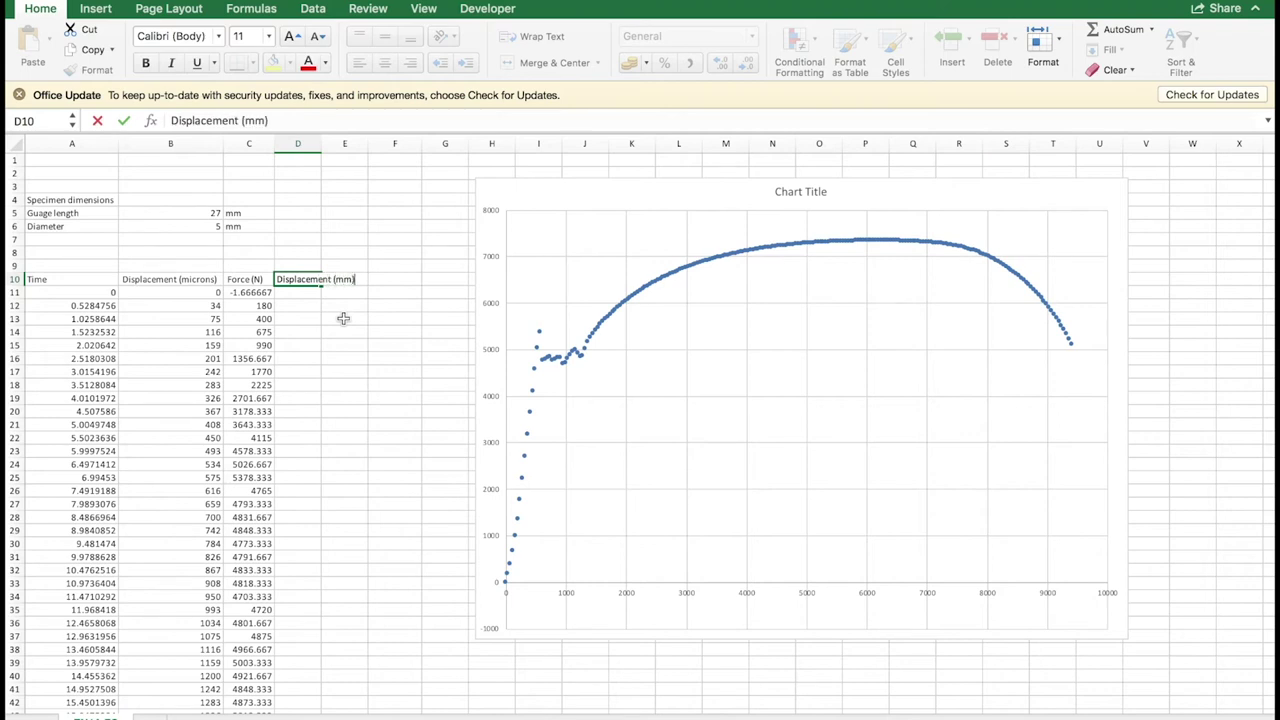
{"action": "left_click", "coordinate": [343, 318]}
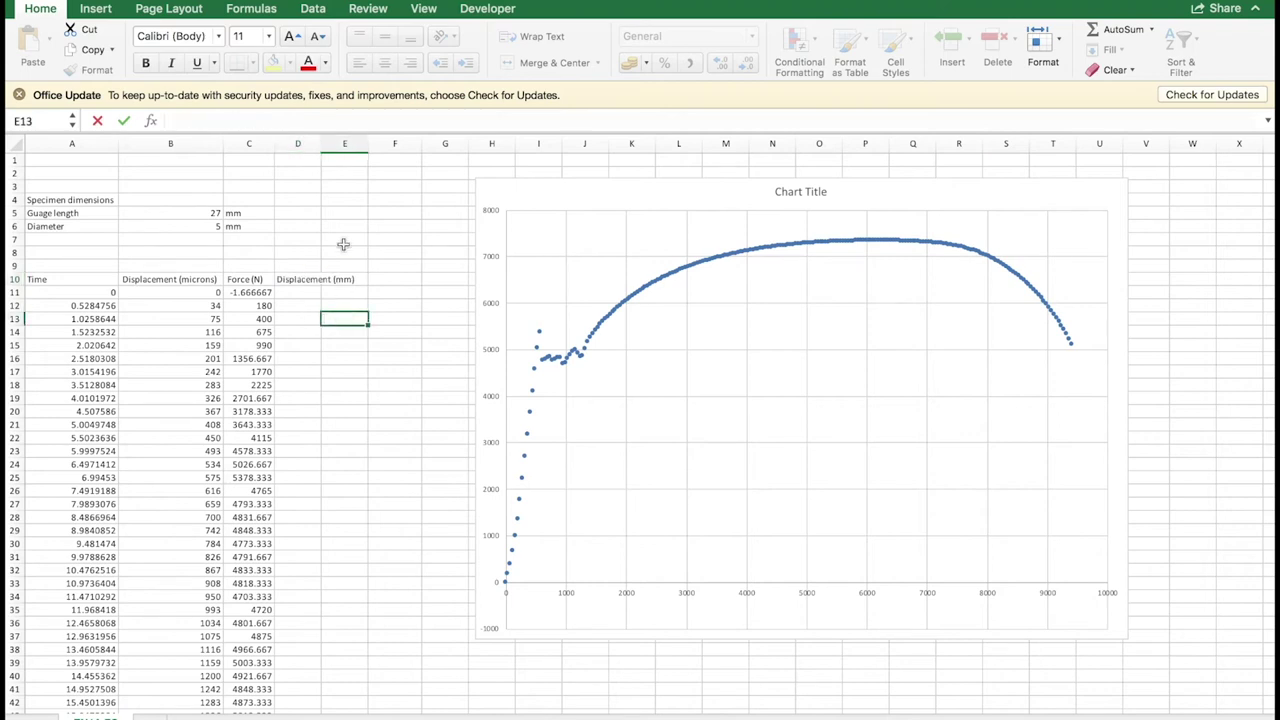
{"action": "left_click_drag", "start_coordinate": [324, 143], "coordinate": [358, 143]}
Convert the displacement to millimetres with =B11/1000 in D11 and fill the formula down to D237.
{"action": "left_click", "coordinate": [325, 292]}
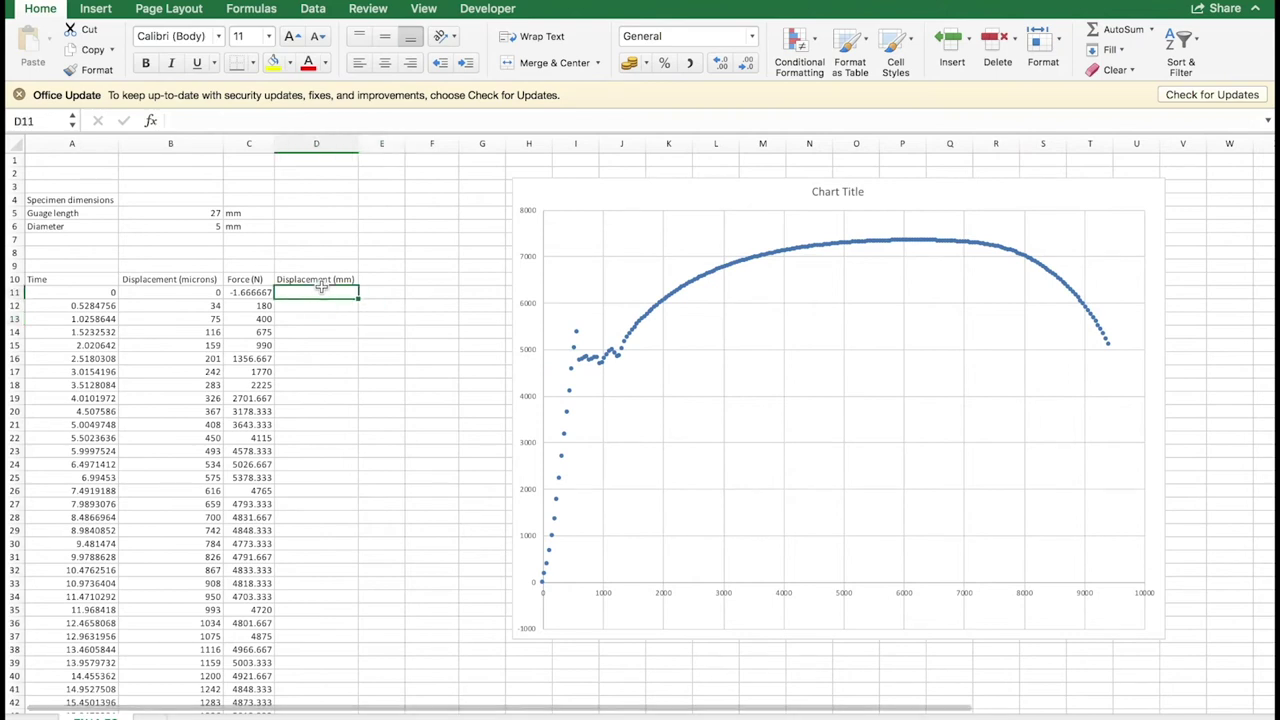
{"action": "type", "text": "="}
{"action": "left_click", "coordinate": [209, 293]}
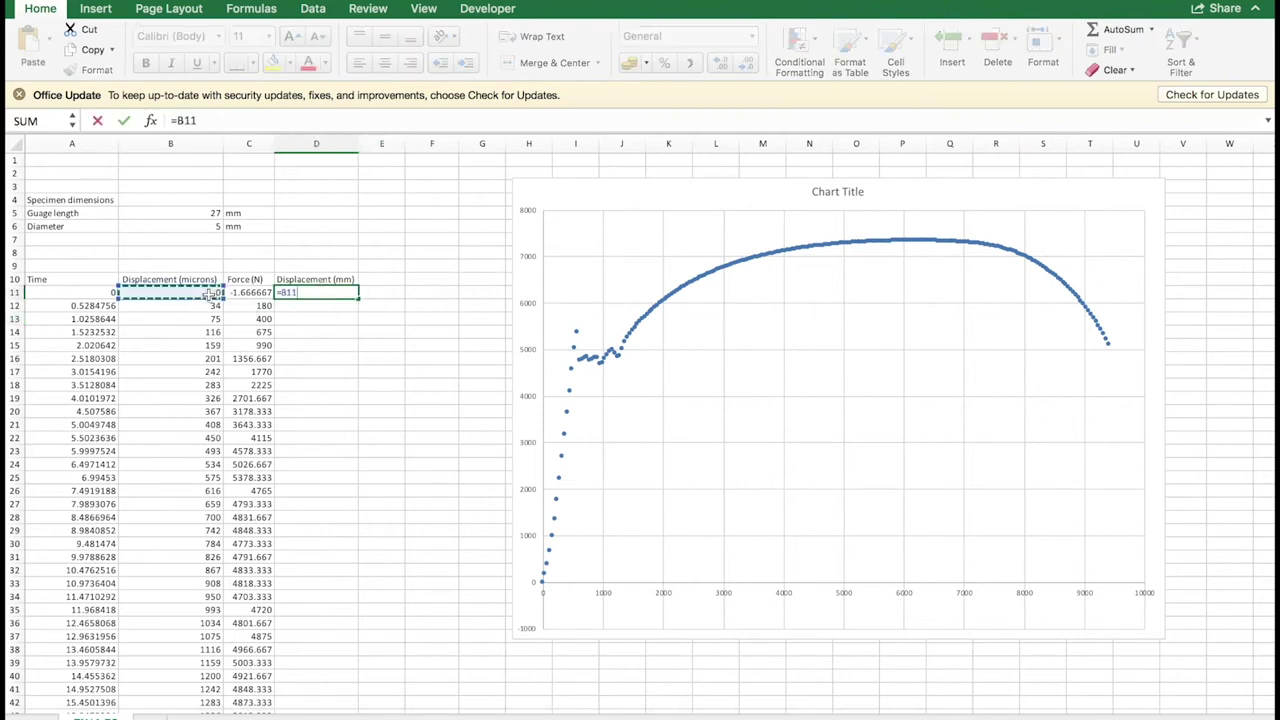
{"action": "type", "text": "/1"}
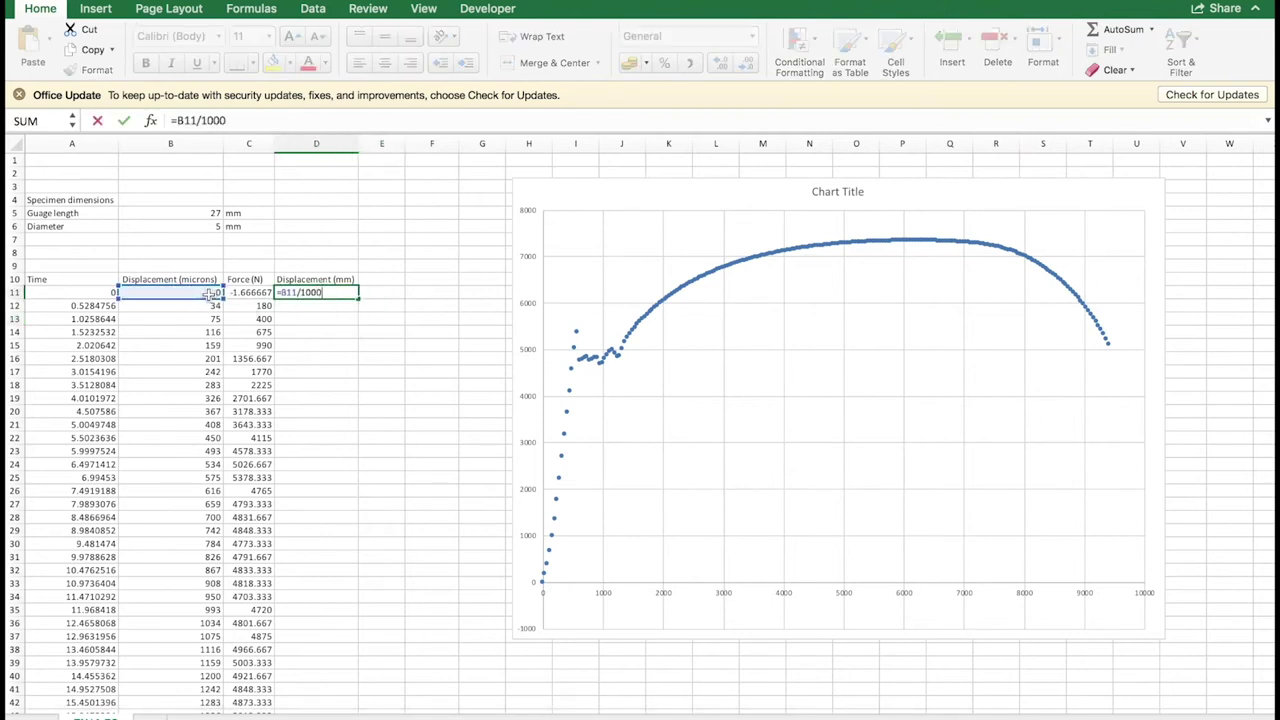
{"action": "type", "text": "000"}
{"action": "key", "text": "Return"}
{"action": "left_click", "coordinate": [352, 293]}
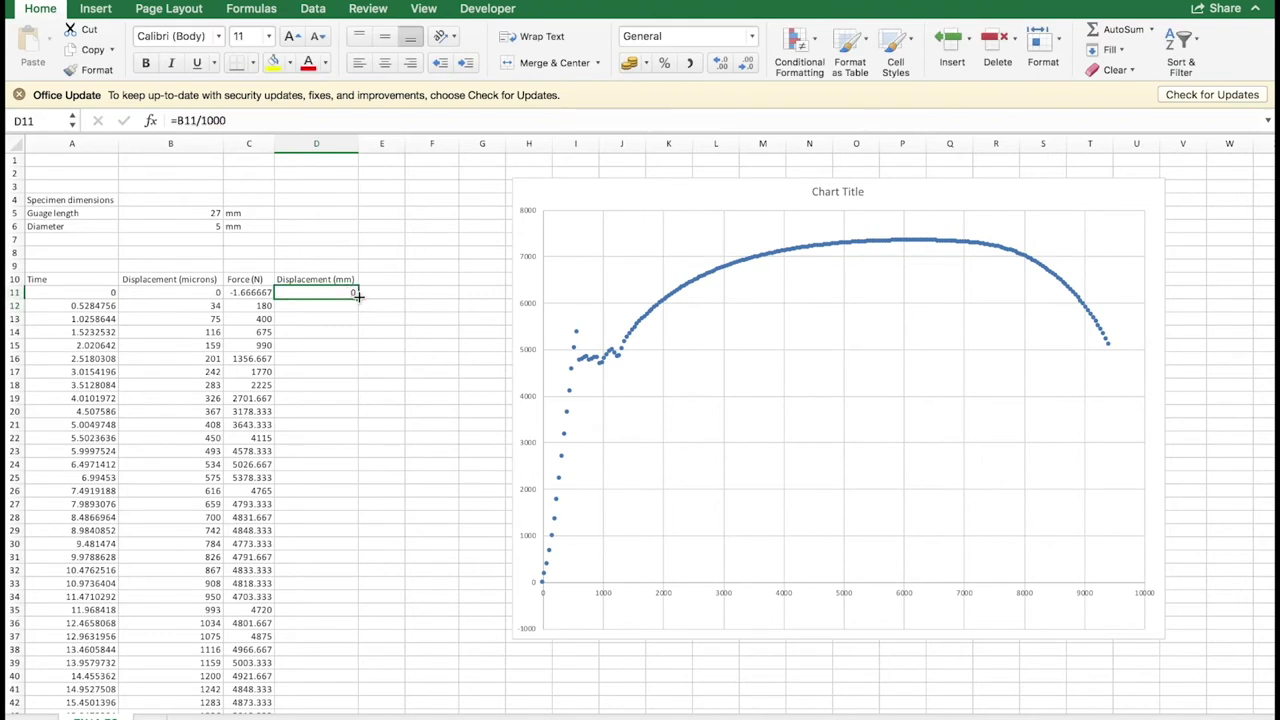
{"action": "double_click", "coordinate": [358, 297]}
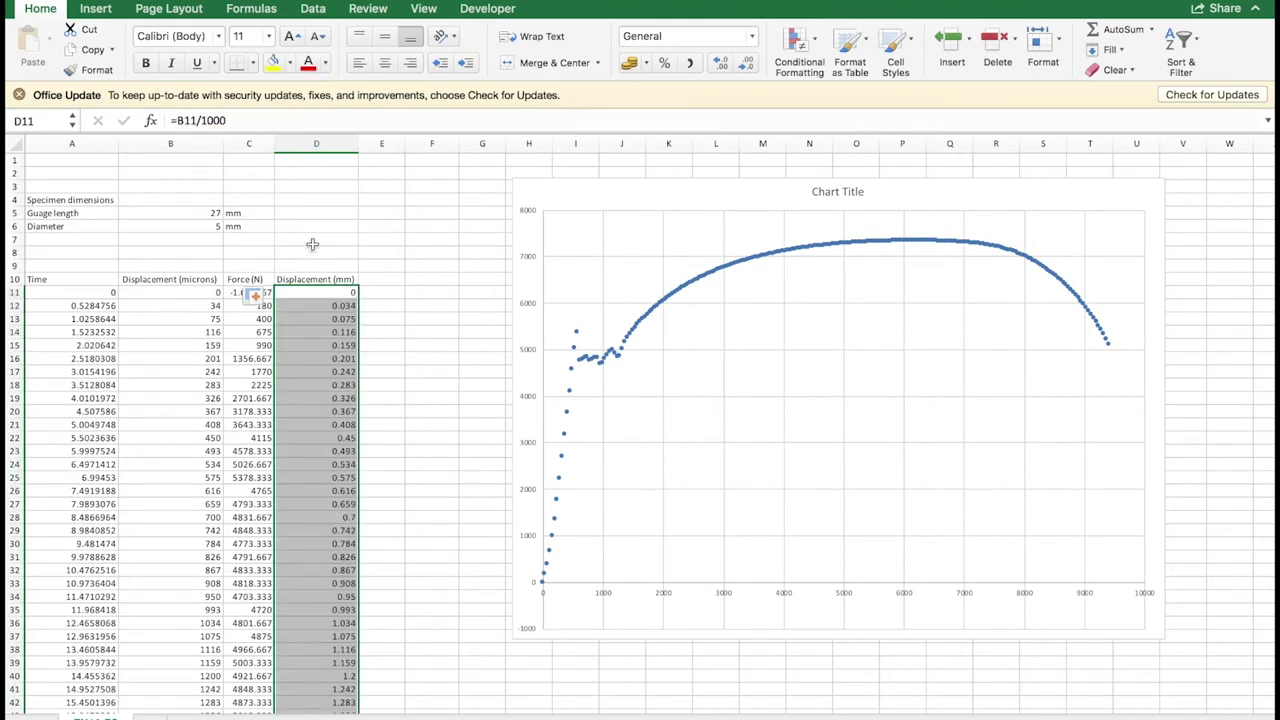
Check the millimetre displacements against the micron values from row 12 down to the last data row.
{"action": "left_click", "coordinate": [205, 308]}
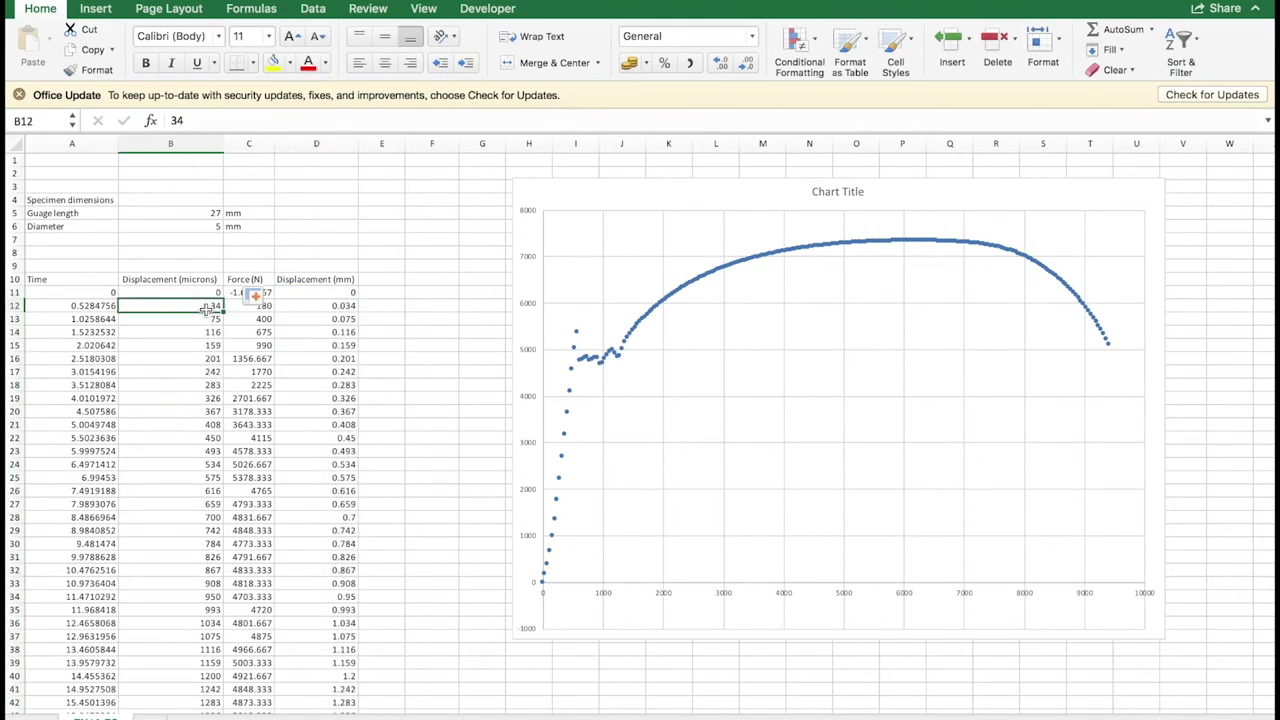
{"action": "left_click", "coordinate": [340, 308]}
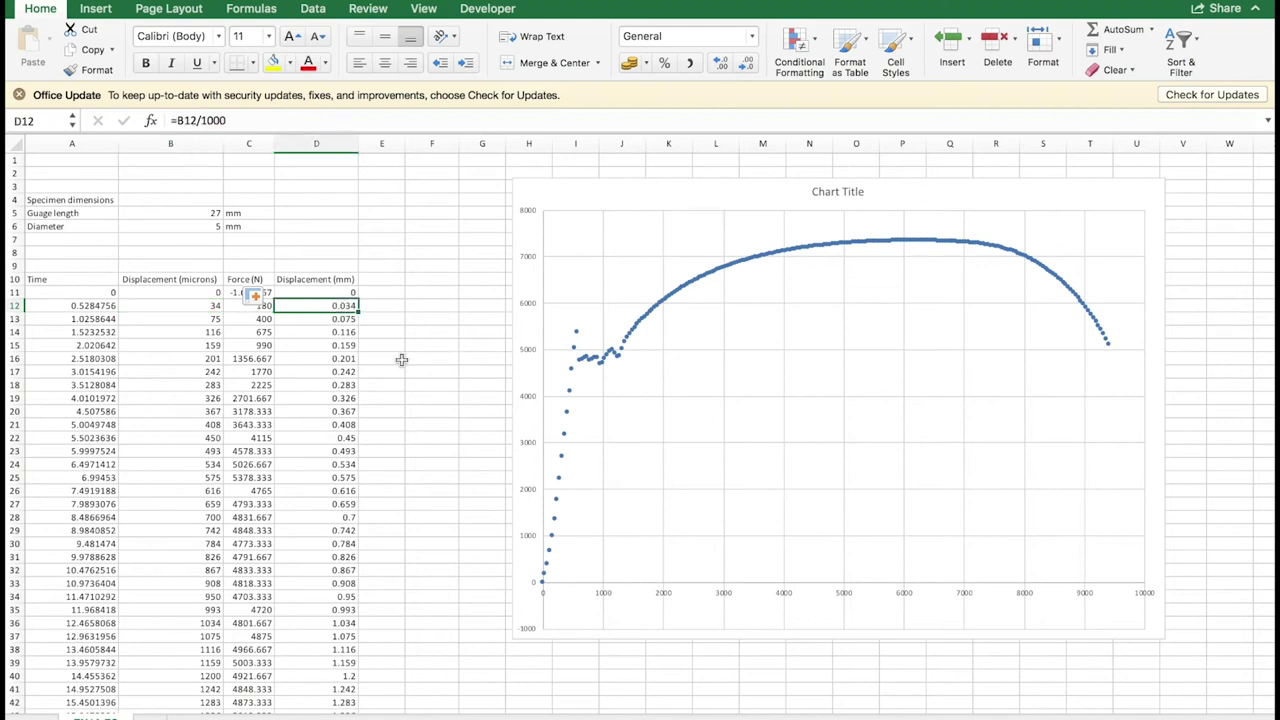
{"action": "scroll", "coordinate": [368, 375], "scroll_direction": "down", "scroll_amount": 1}
{"action": "scroll", "coordinate": [368, 375], "scroll_direction": "down", "scroll_amount": 20}
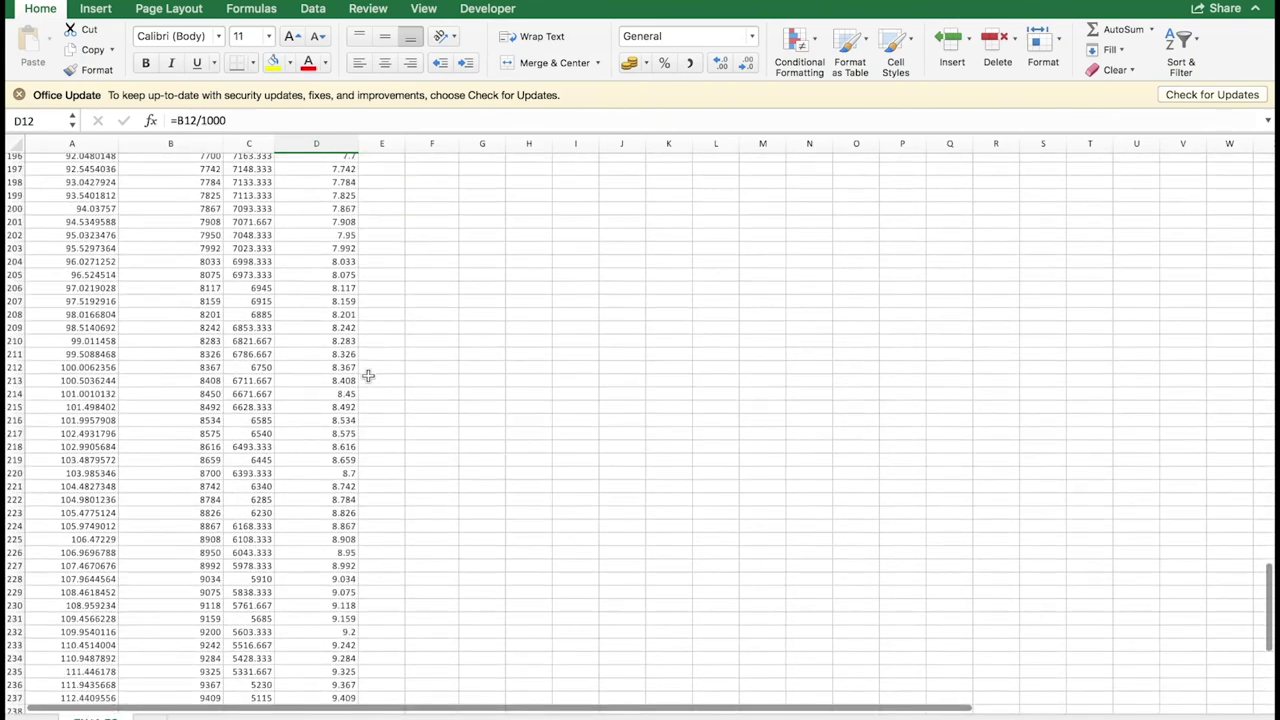
{"action": "scroll", "coordinate": [368, 375], "scroll_direction": "up", "scroll_amount": 20}
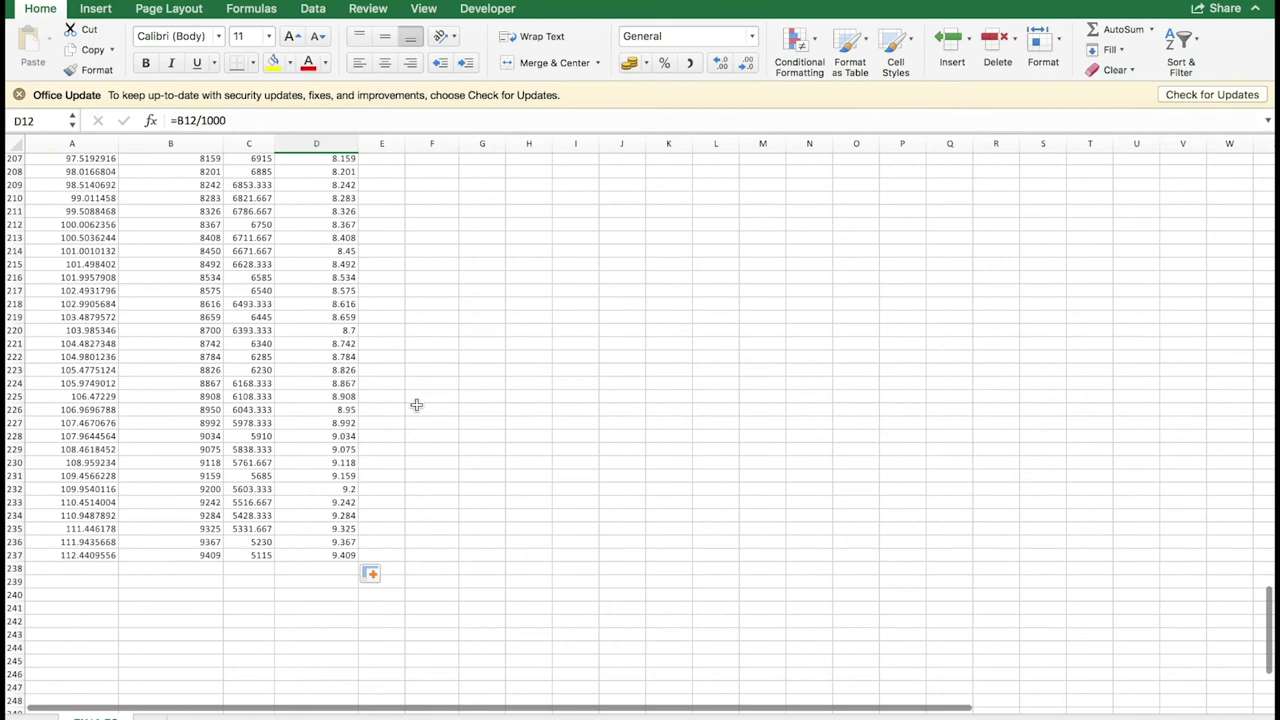
{"action": "scroll", "coordinate": [416, 404], "scroll_direction": "up", "scroll_amount": 20}
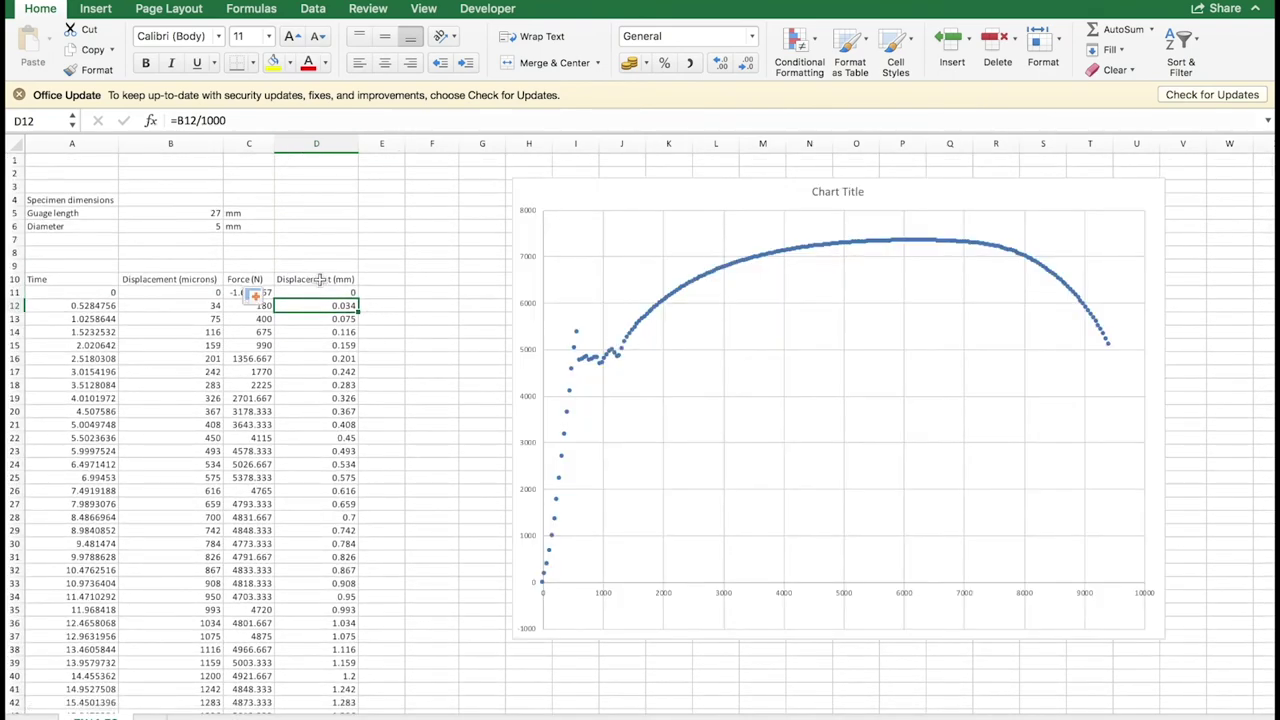
Add the column header Strain in E10.
{"action": "left_click", "coordinate": [380, 282]}
{"action": "type", "text": "S"}
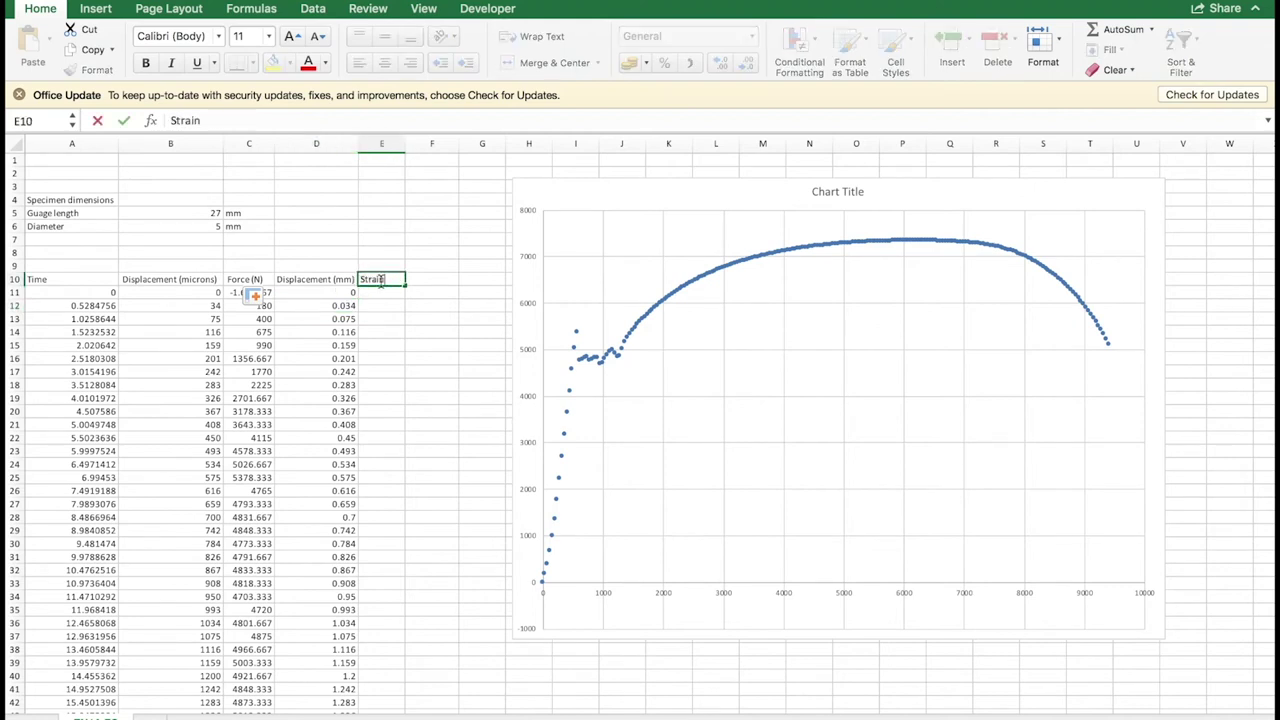
{"action": "type", "text": "train"}
{"action": "left_click", "coordinate": [390, 341]}
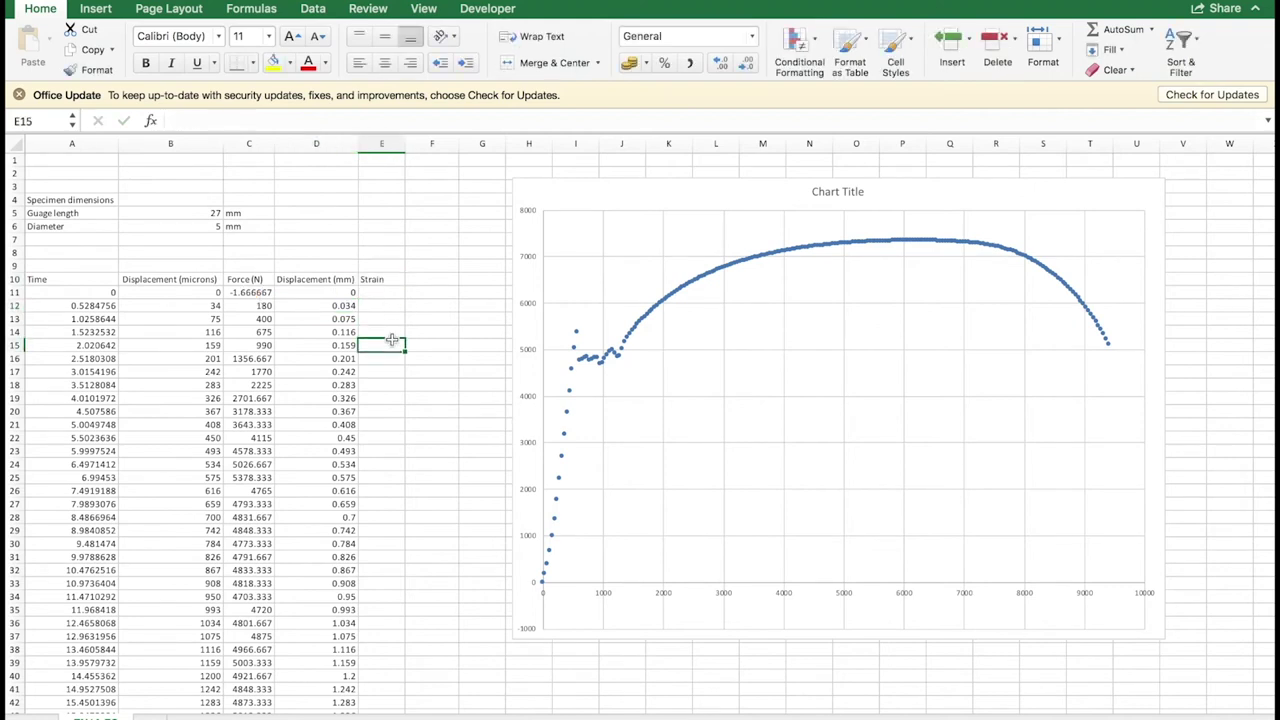
Switch to the Practical Metallurgy June 2019 presentation in PowerPoint, review slides 225 and 226 for the stress and strain definitions, and return to Excel.
{"action": "key", "text": "super+ctrl+f"}
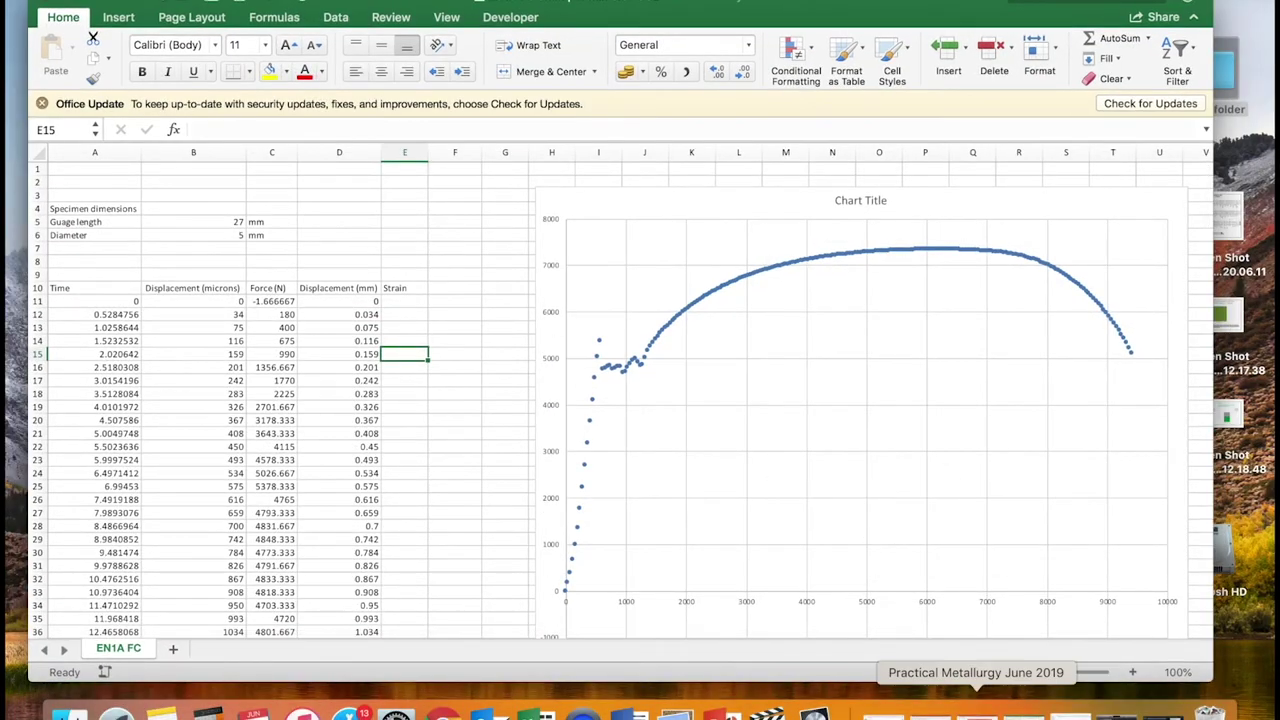
{"action": "left_click", "coordinate": [977, 712]}
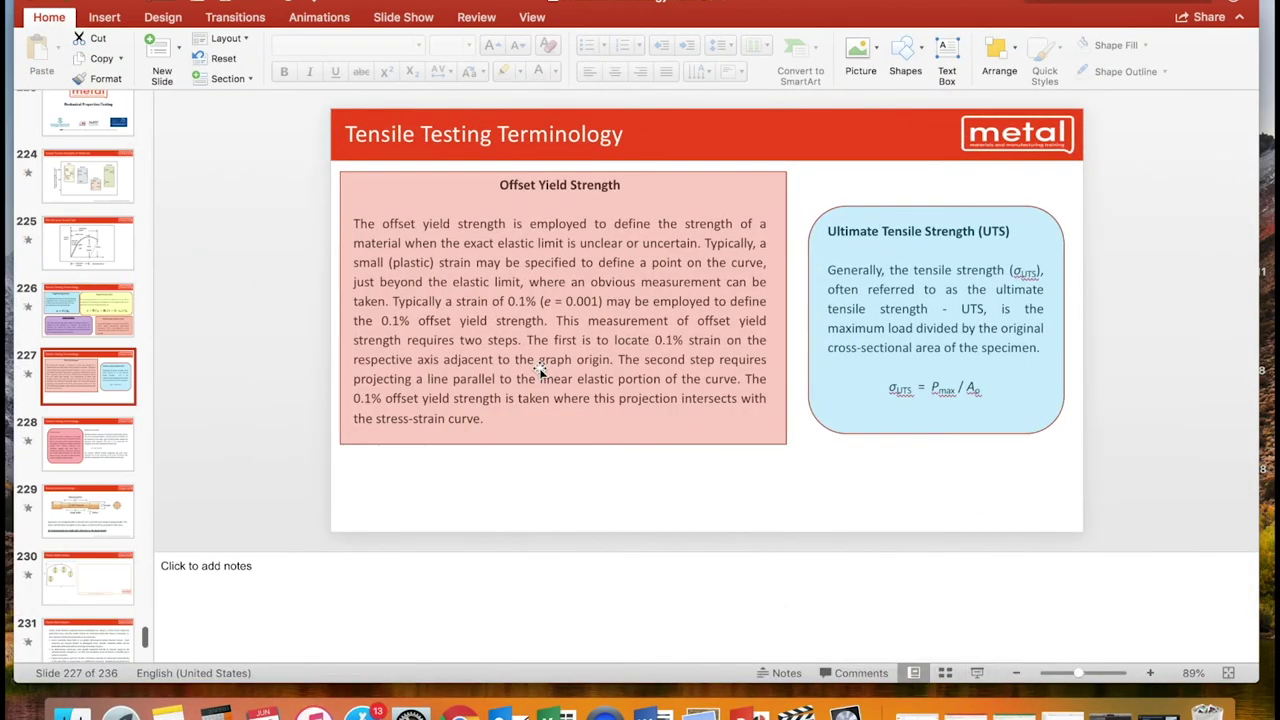
{"action": "left_click", "coordinate": [80, 242]}
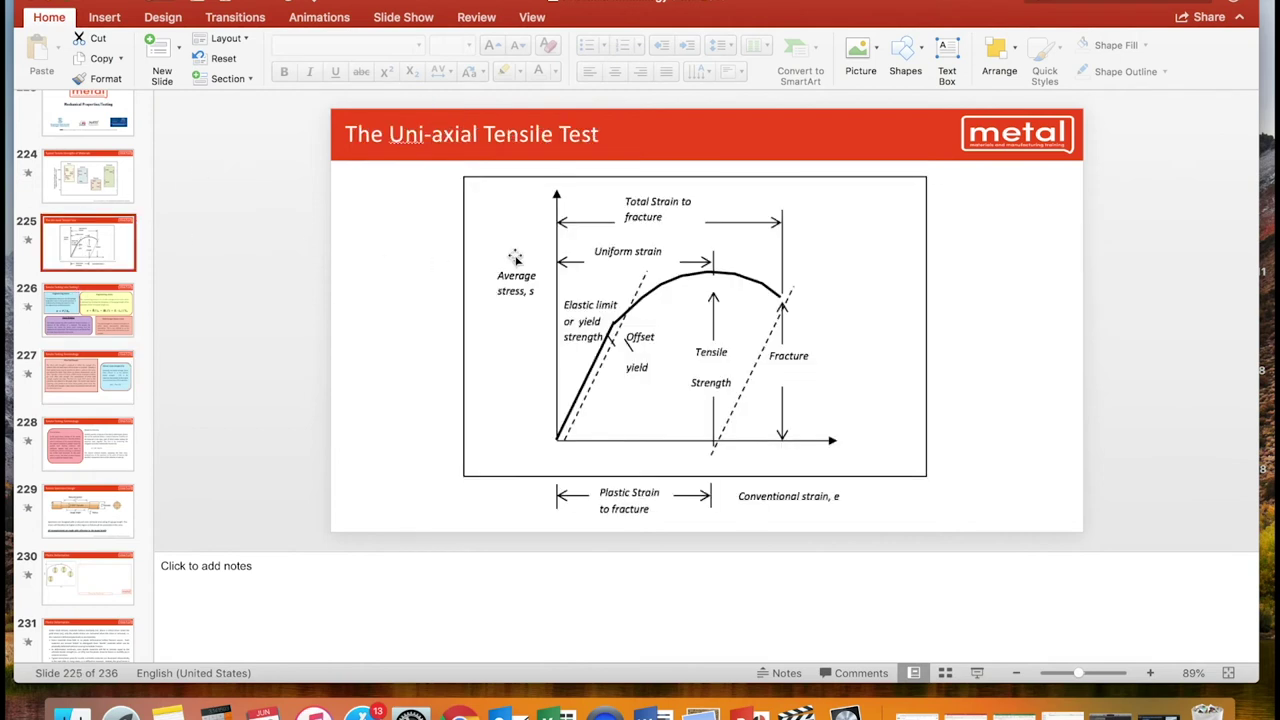
{"action": "left_click", "coordinate": [127, 324]}
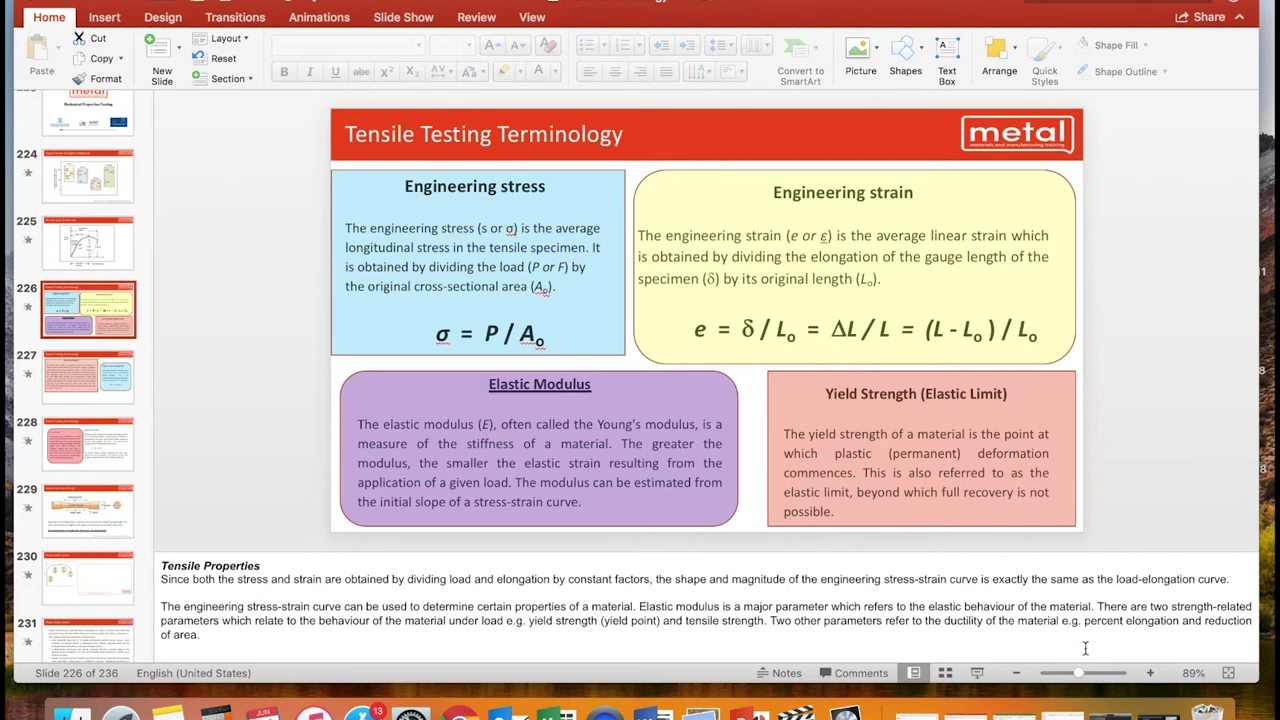
{"action": "left_click_drag", "start_coordinate": [598, 4], "coordinate": [602, 214]}
{"action": "left_click", "coordinate": [622, 3]}
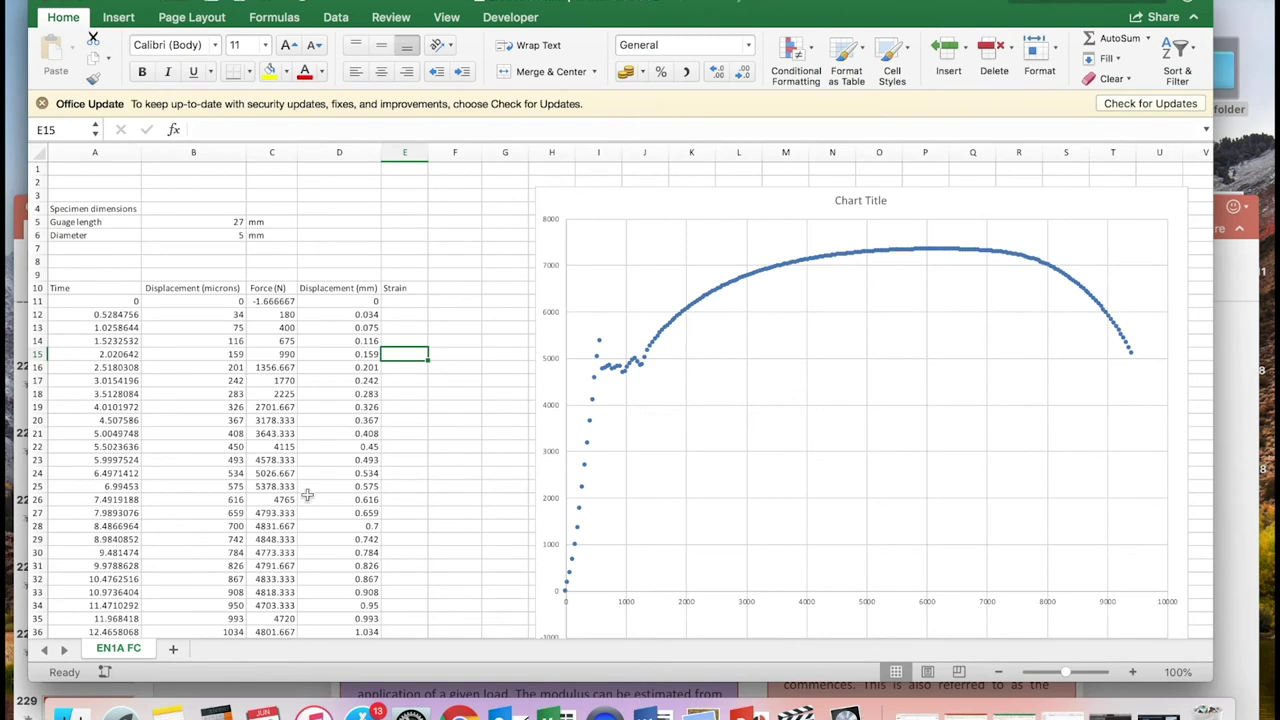
Enter the strain formula =D11/$B$5 in E11, dividing the millimetre displacement by the fixed gauge length cell.
{"action": "left_click", "coordinate": [400, 302]}
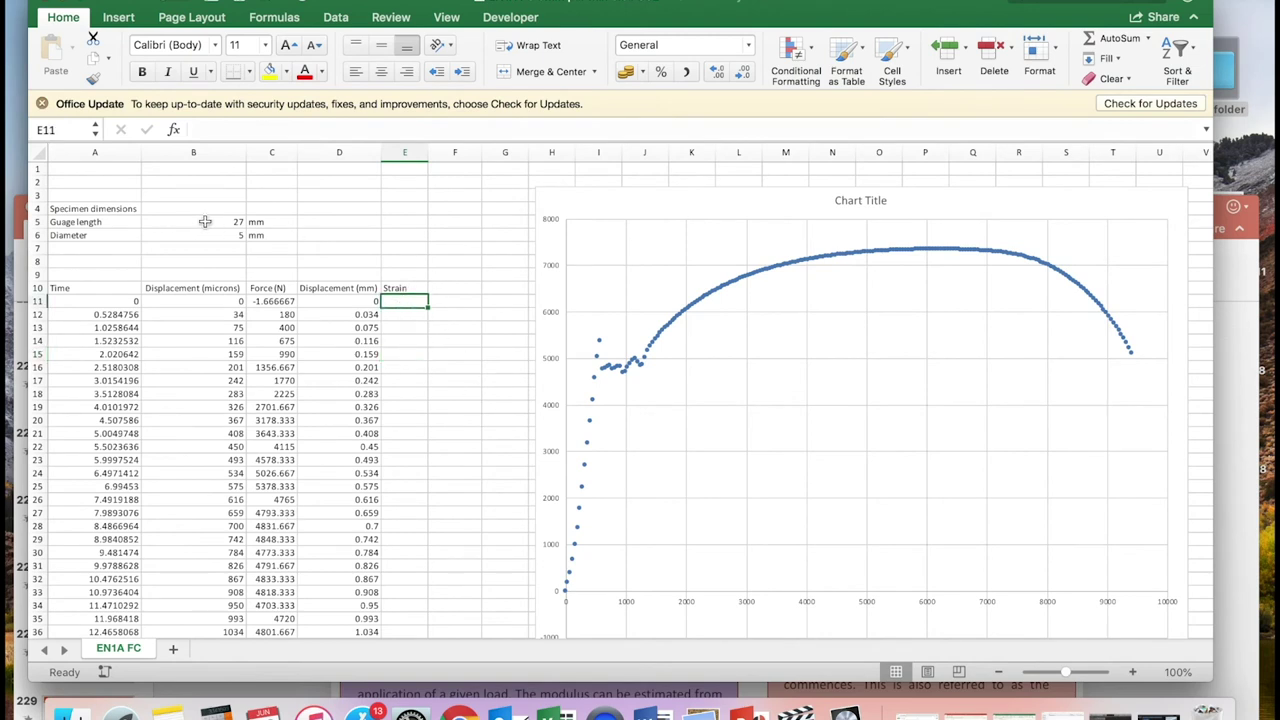
{"action": "type", "text": "="}
{"action": "left_click", "coordinate": [357, 302]}
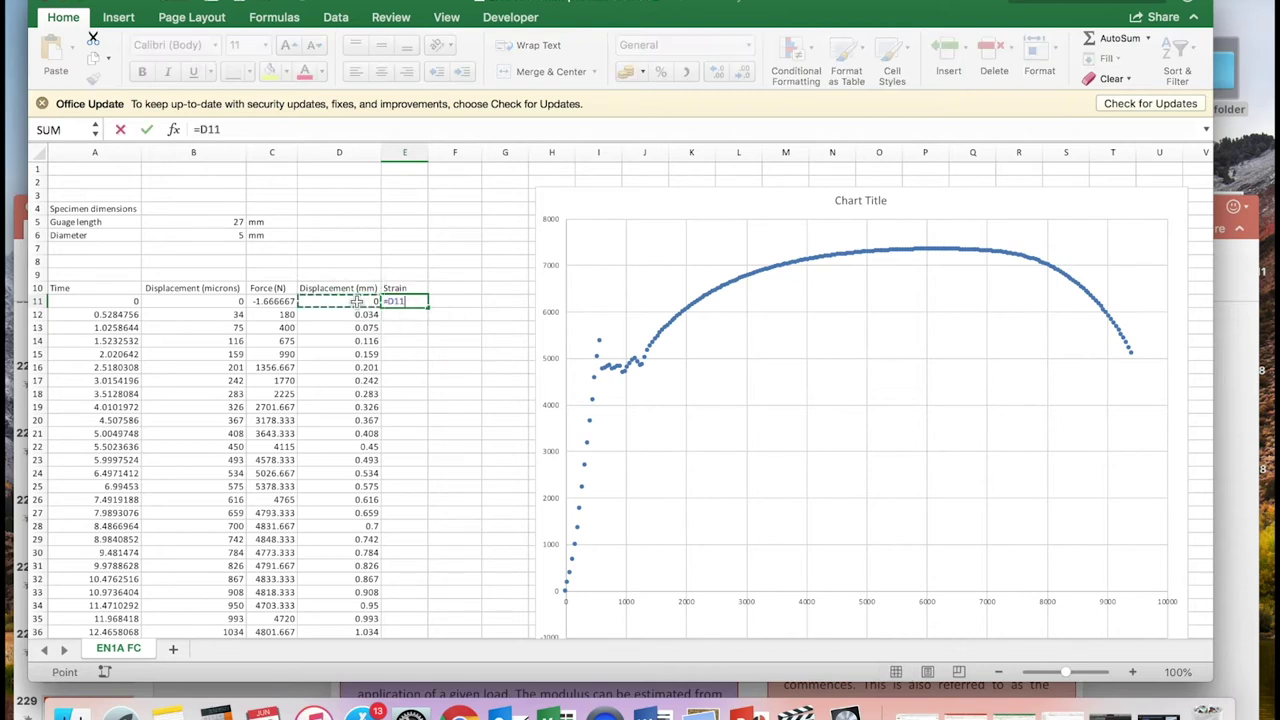
{"action": "type", "text": "/"}
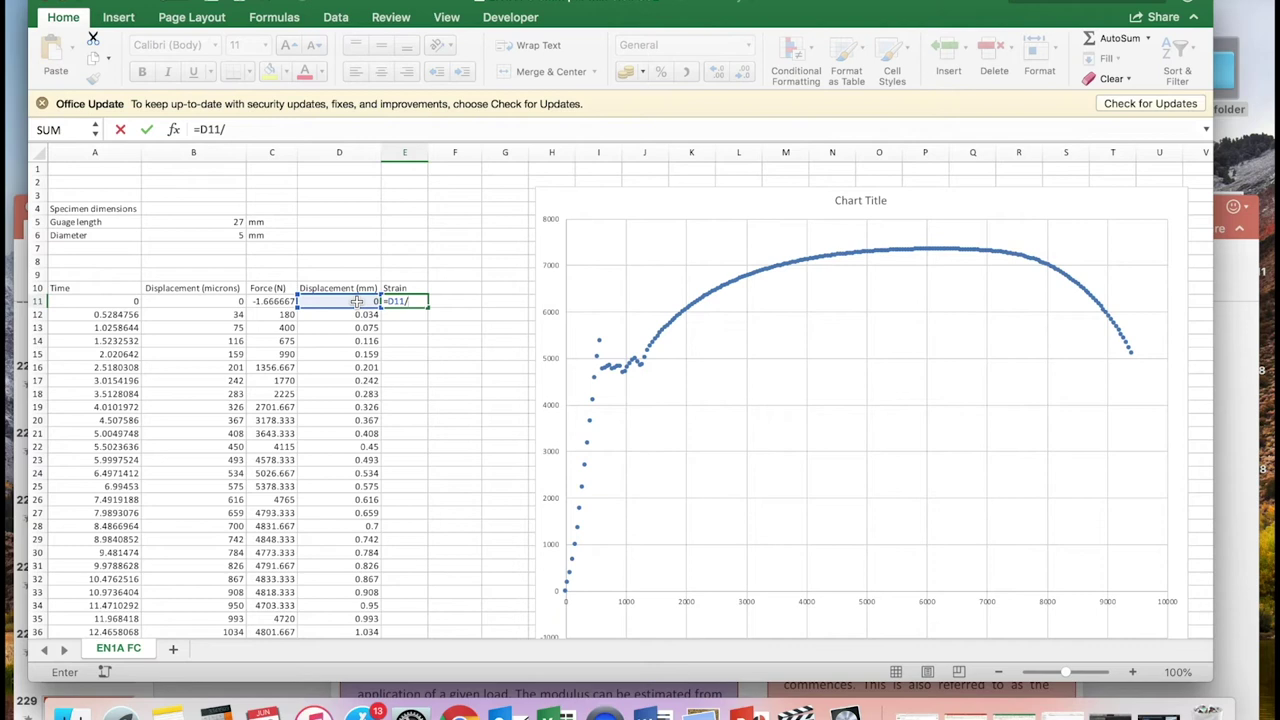
{"action": "left_click", "coordinate": [230, 222]}
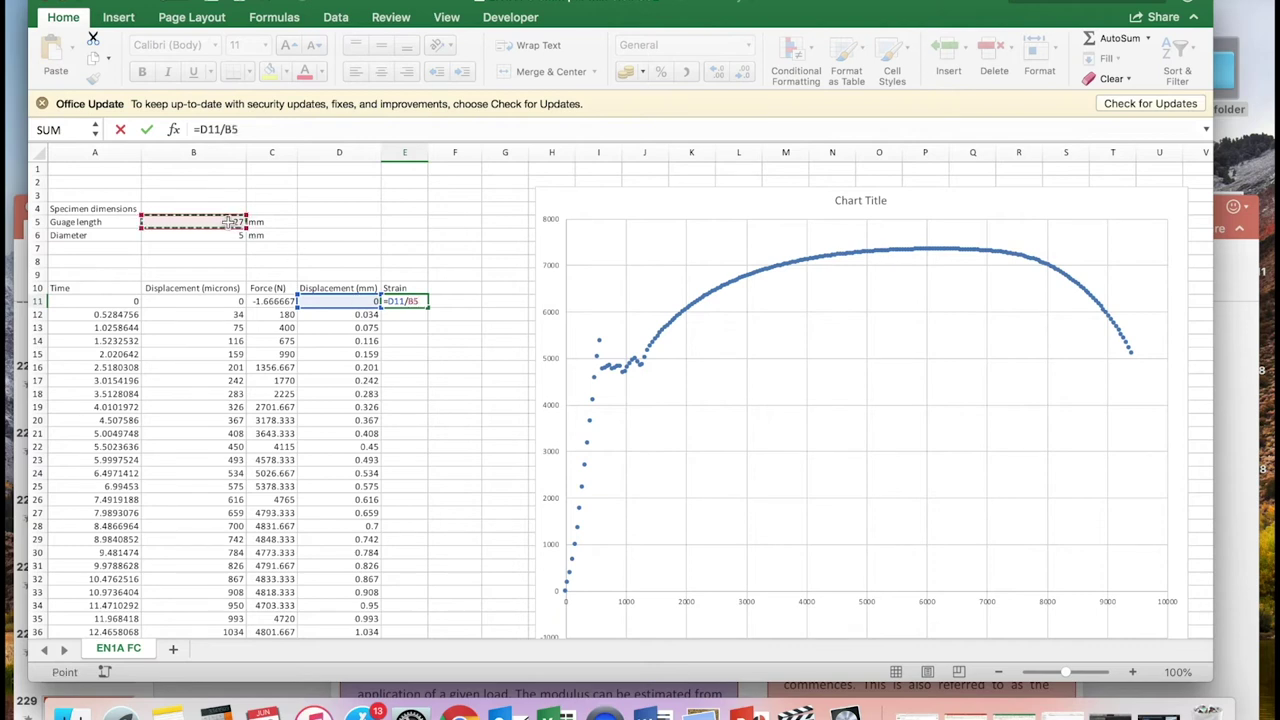
{"action": "key", "text": "cmd+t"}
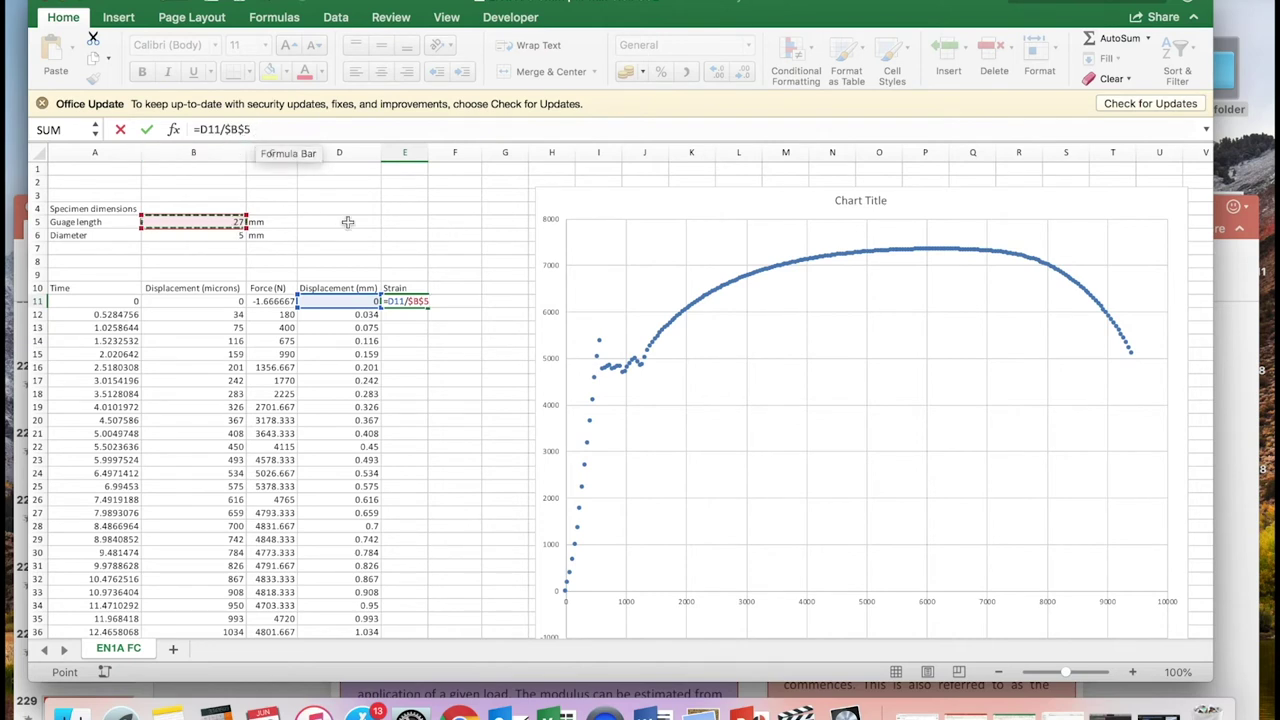
{"action": "key", "text": "Return"}
Fill the strain formula from E11 down the Strain column and check the cell references in a copied formula, E14.
{"action": "left_click", "coordinate": [410, 302]}
{"action": "key", "text": "Right"}
{"action": "key", "text": "Down"}
{"action": "left_click", "coordinate": [420, 304]}
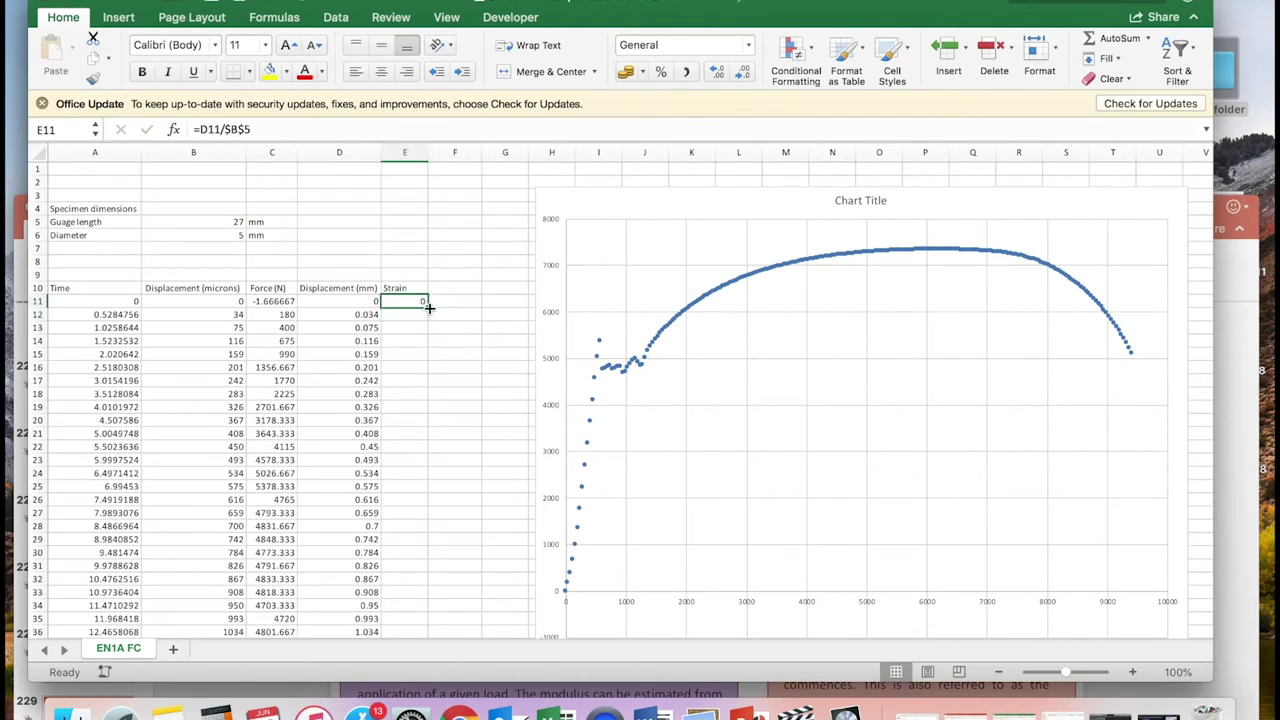
{"action": "double_click", "coordinate": [429, 308]}
{"action": "double_click", "coordinate": [412, 314]}
{"action": "key", "text": "Escape"}
{"action": "double_click", "coordinate": [405, 340]}
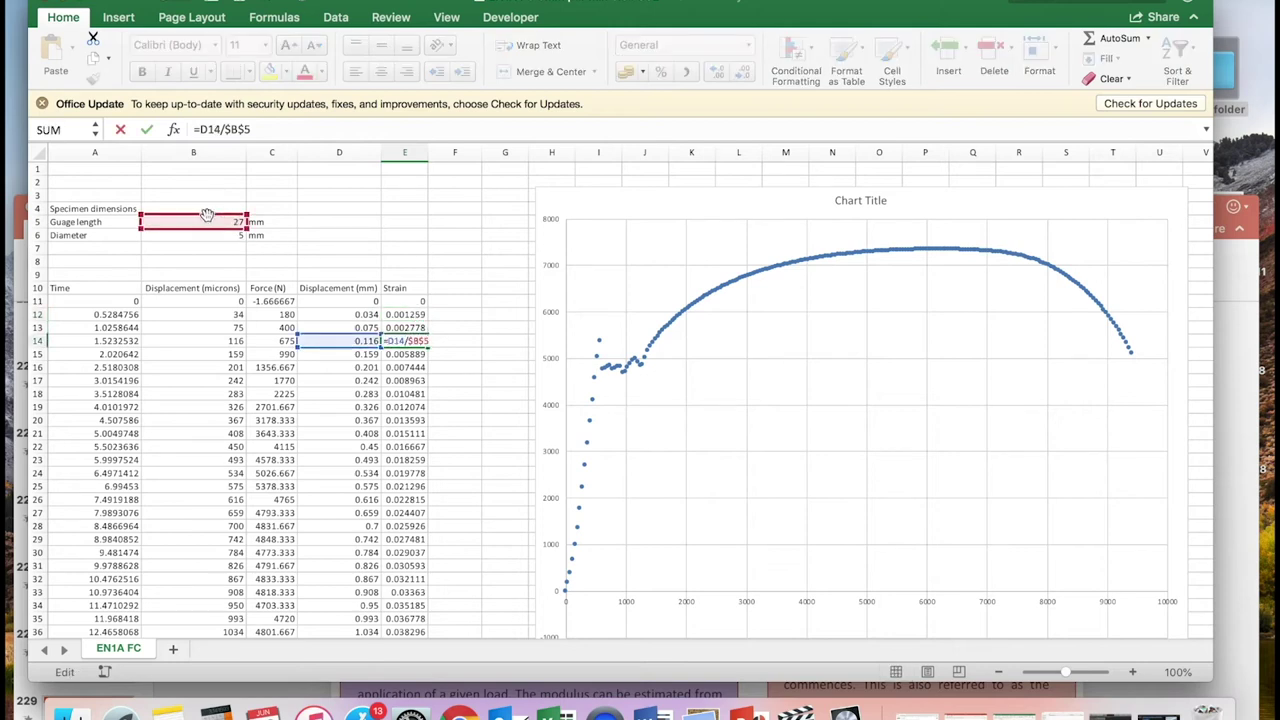
{"action": "key", "text": "Escape"}
Replace the gauge length reference in E11 so the formula reads =D11/27, and fill it down the Strain column.
{"action": "left_click", "coordinate": [400, 300]}
{"action": "left_click", "coordinate": [252, 129]}
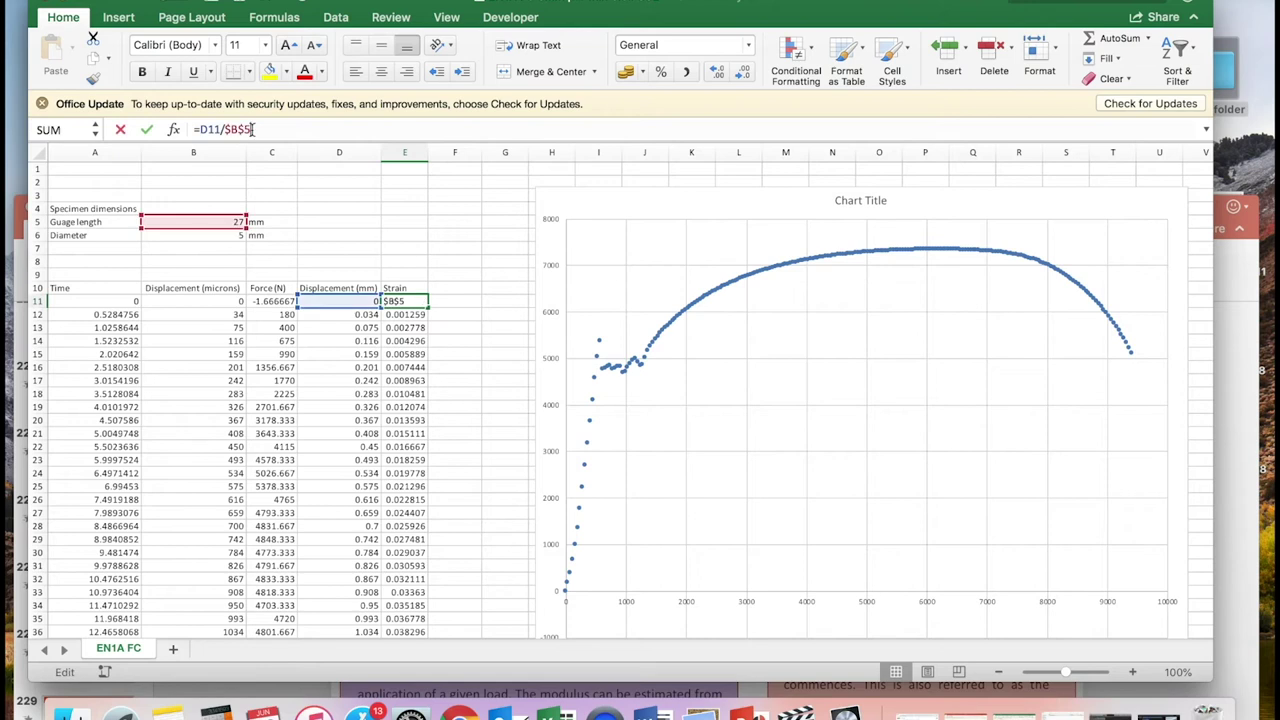
{"action": "key", "text": "BackSpace"}
{"action": "key", "text": "BackSpace"}
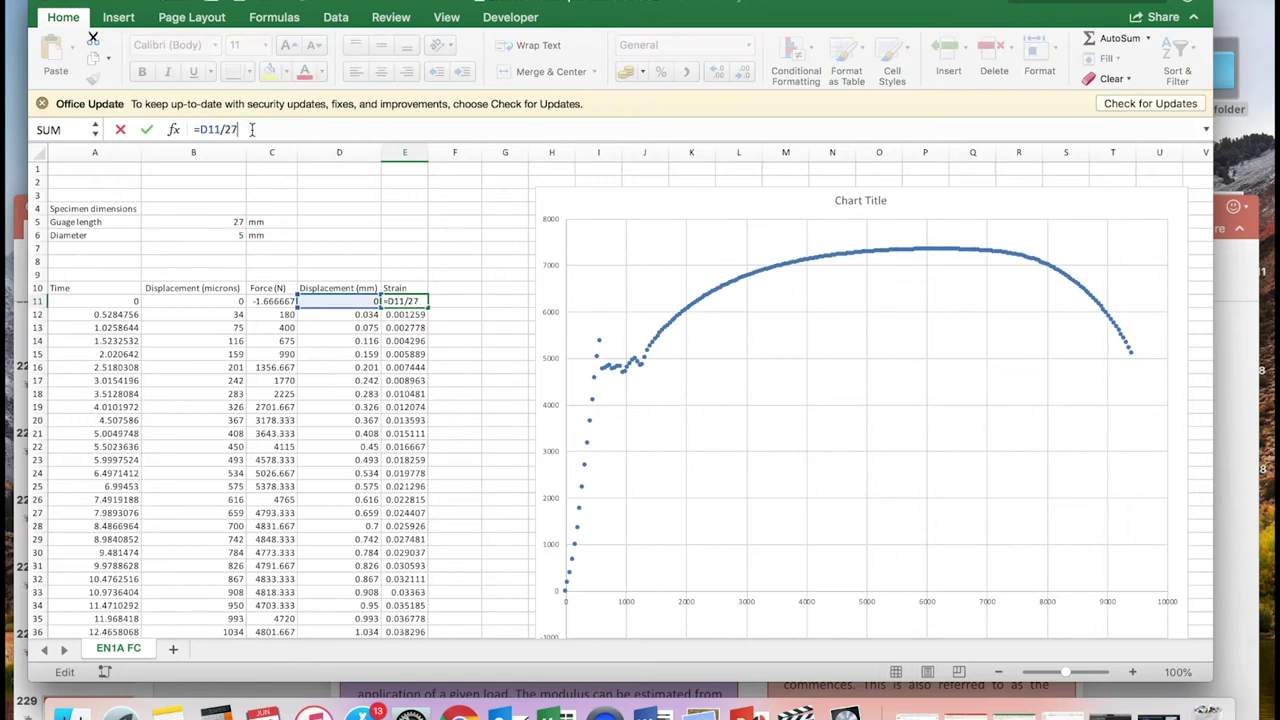
{"action": "key", "text": "Return"}
{"action": "left_click", "coordinate": [420, 301]}
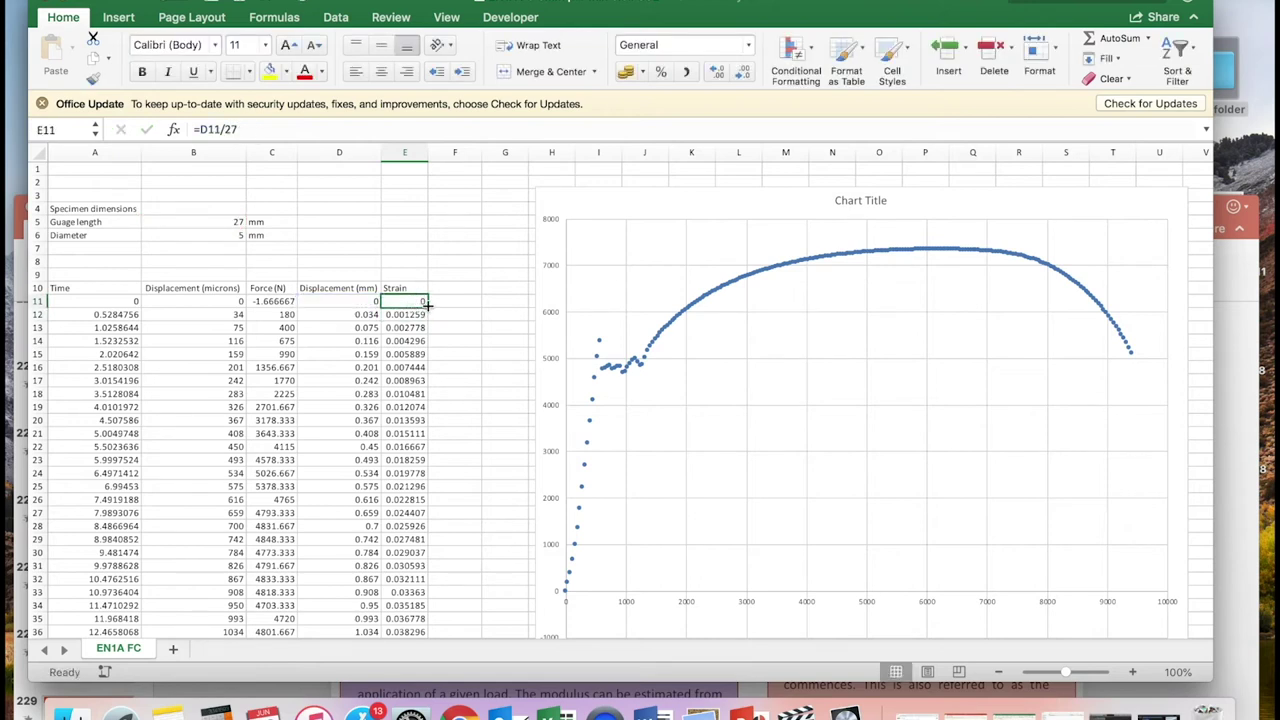
{"action": "double_click", "coordinate": [429, 307]}
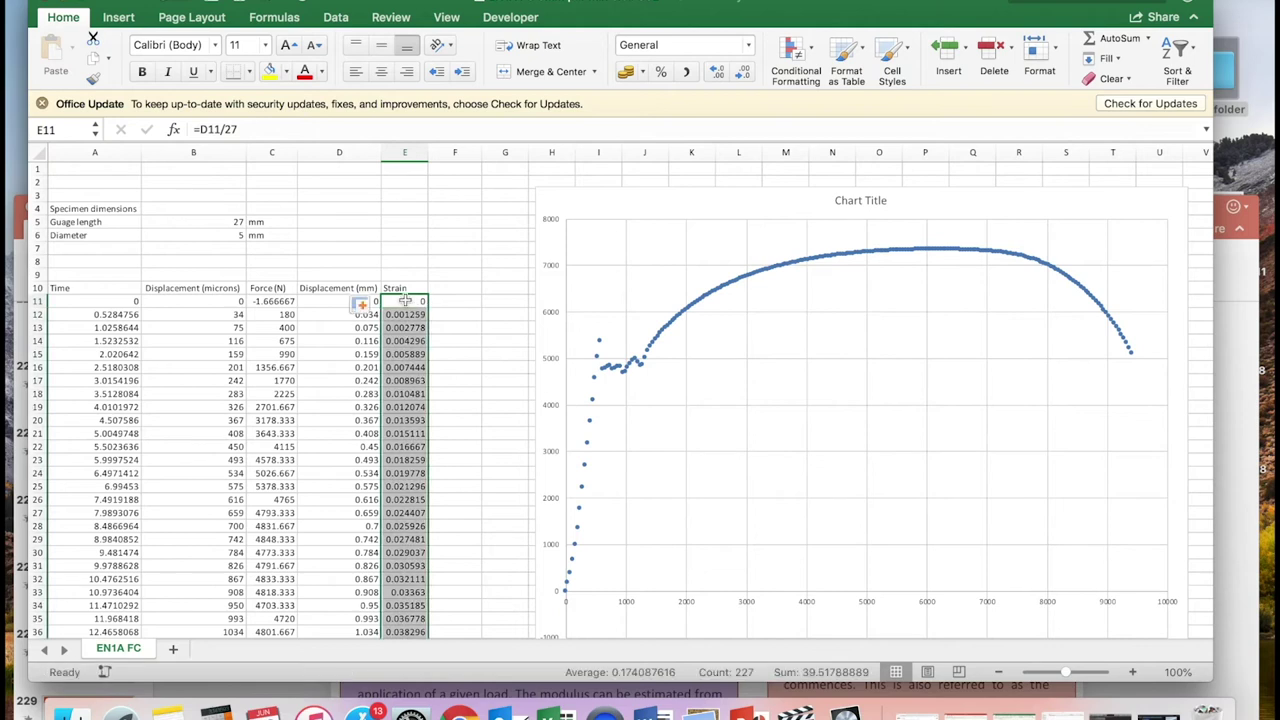
Change the E11 formula to the relative reference =D11/B5 and fill it down the Strain column.
{"action": "double_click", "coordinate": [405, 301]}
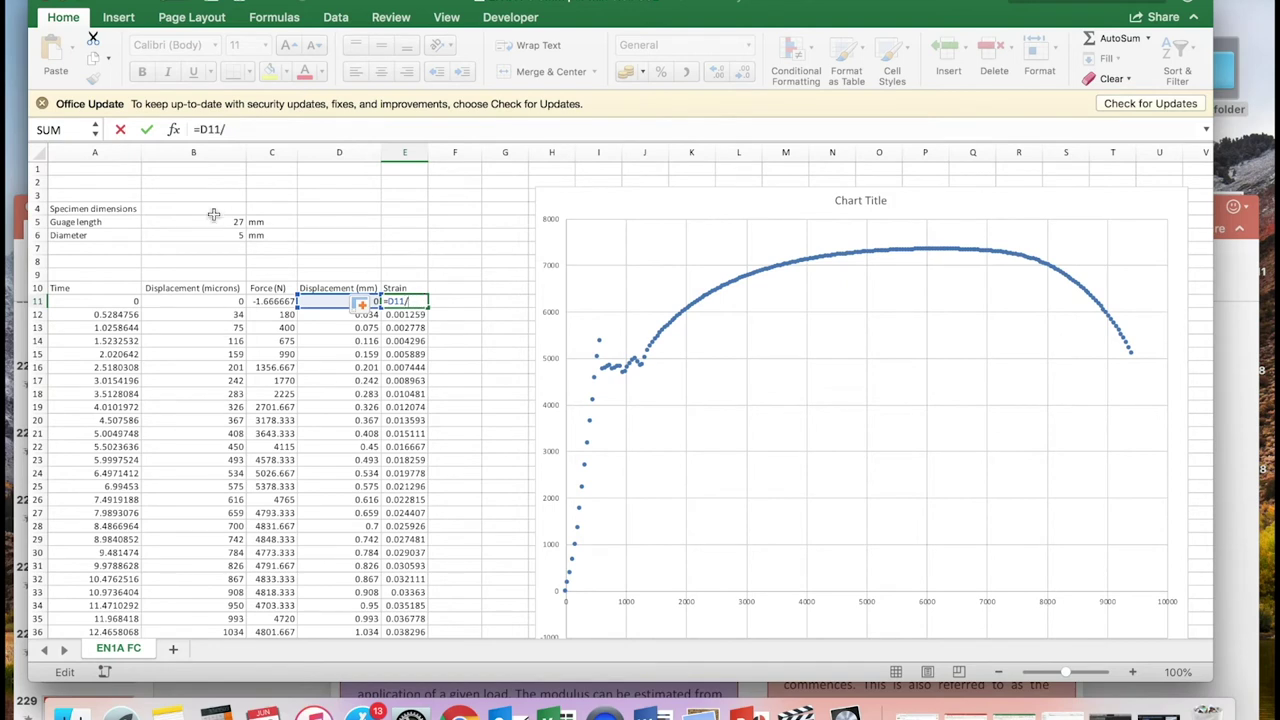
{"action": "left_click", "coordinate": [227, 221]}
{"action": "key", "text": "Return"}
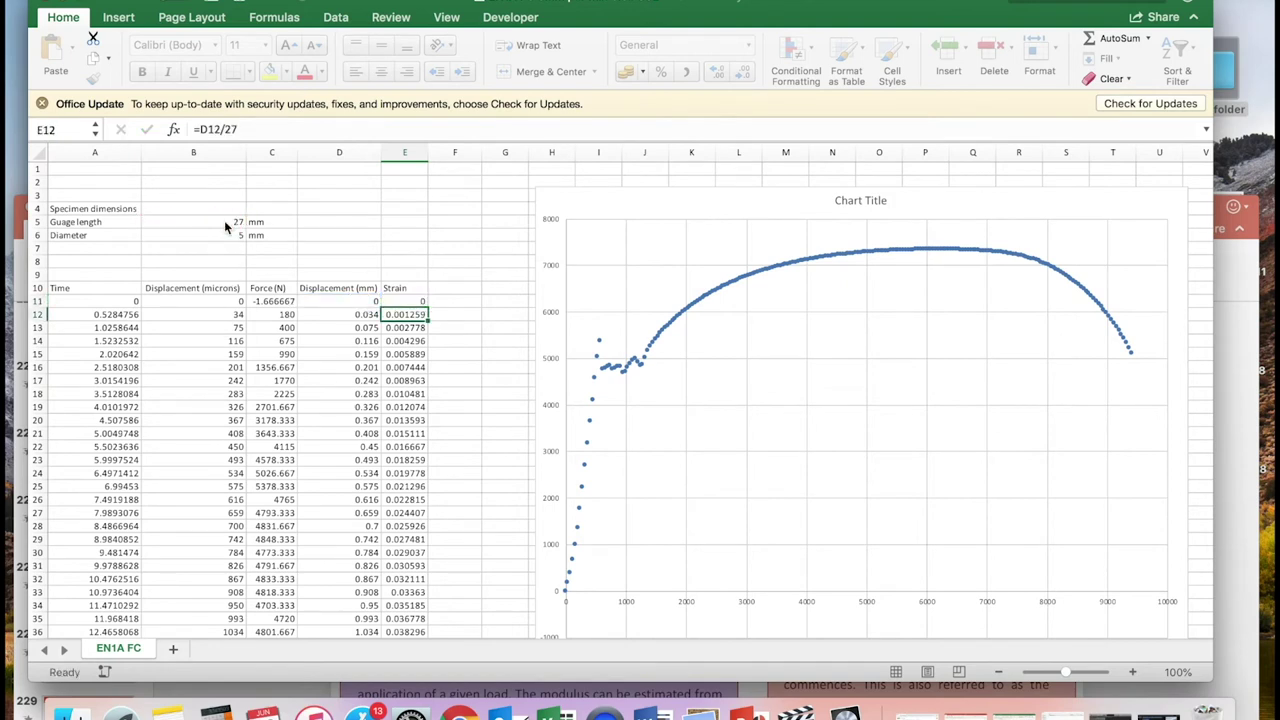
{"action": "left_click", "coordinate": [393, 301]}
{"action": "mouse_move", "coordinate": [428, 307]}
{"action": "left_mouse_down"}
{"action": "mouse_move", "coordinate": [410, 632]}
{"action": "mouse_move", "coordinate": [405, 393]}
{"action": "left_mouse_up"}
Inspect which cells the copied strain formulas in E18, E21 and E17 refer to.
{"action": "double_click", "coordinate": [405, 393]}
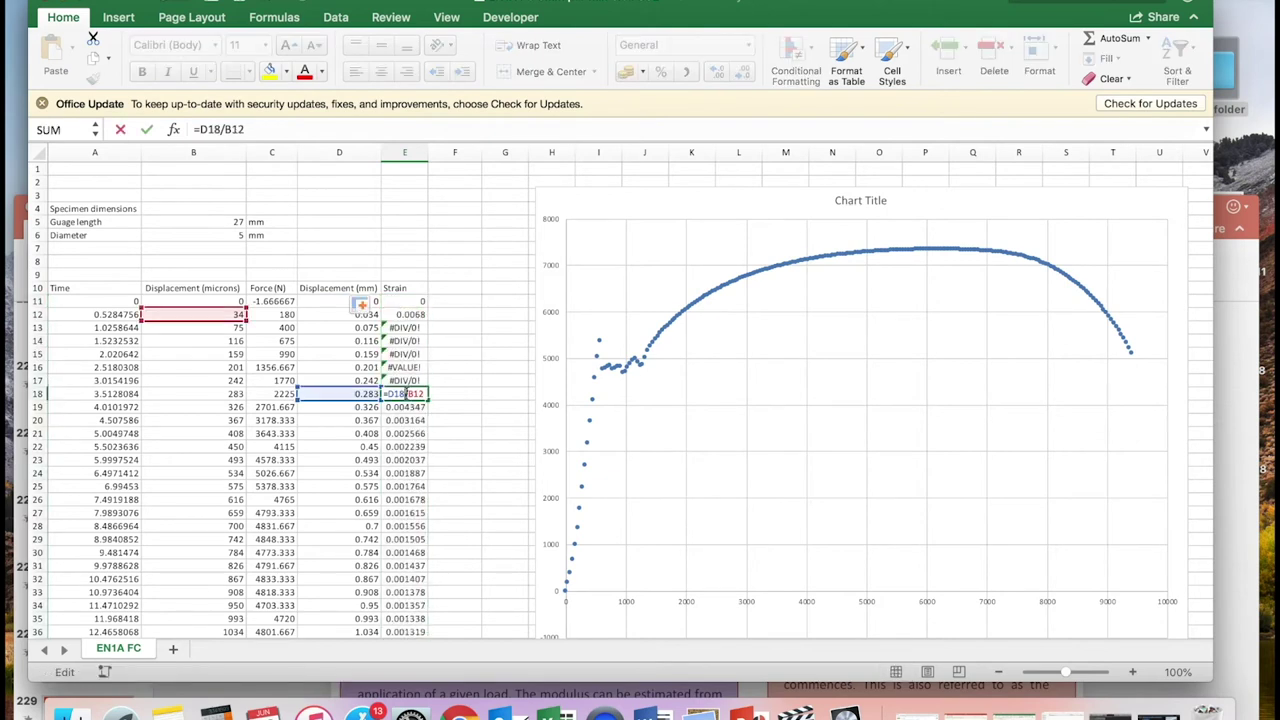
{"action": "key", "text": "Return"}
{"action": "double_click", "coordinate": [405, 433]}
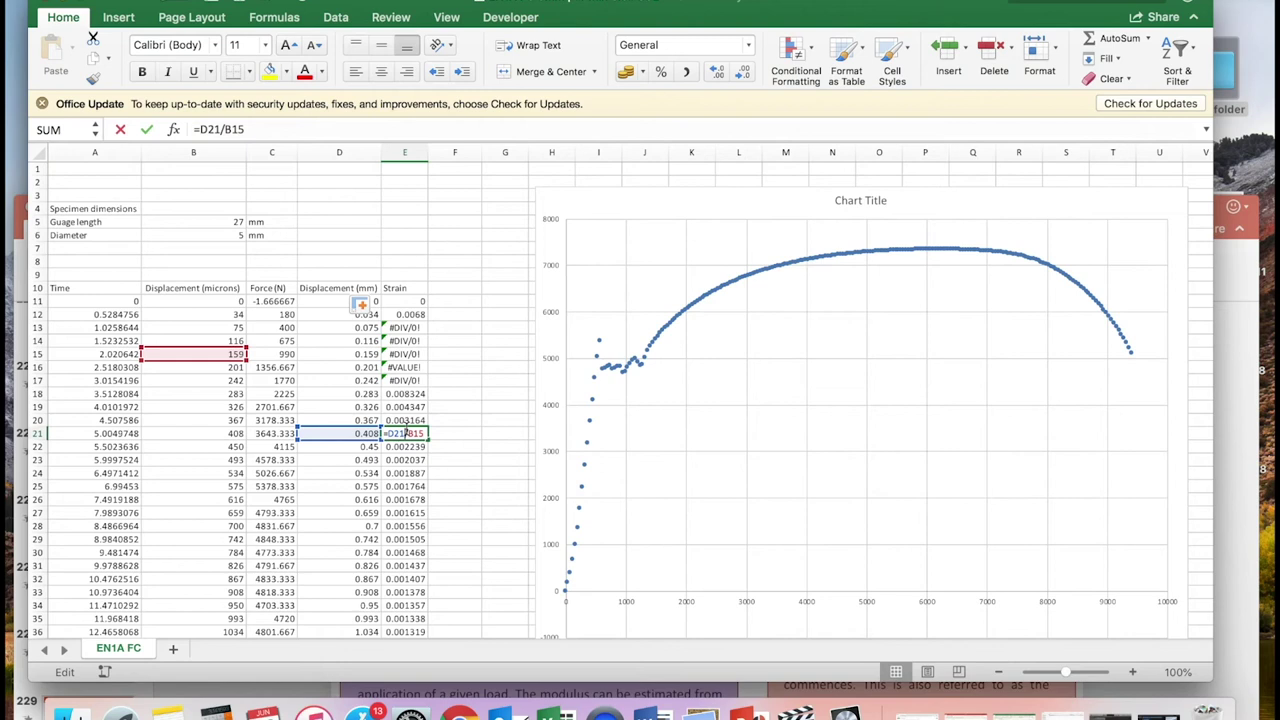
{"action": "key", "text": "Escape"}
{"action": "left_click", "coordinate": [404, 288]}
{"action": "double_click", "coordinate": [405, 380]}
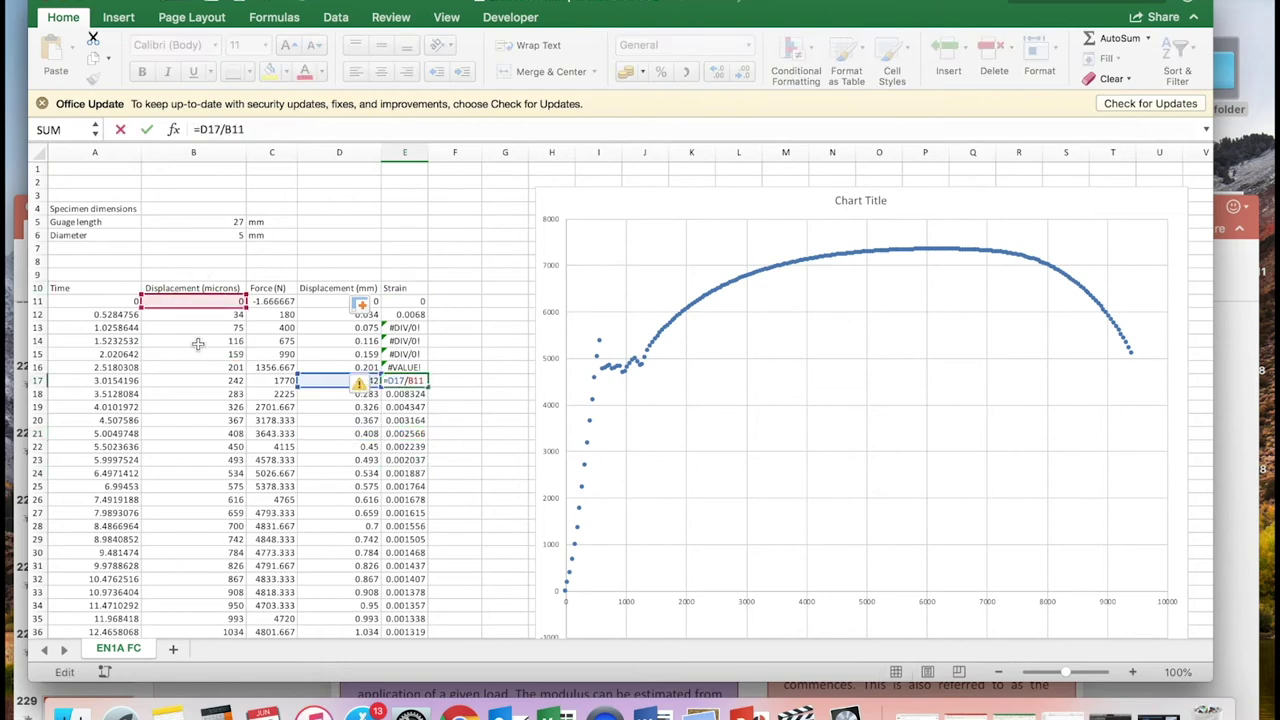
{"action": "key", "text": "Escape"}
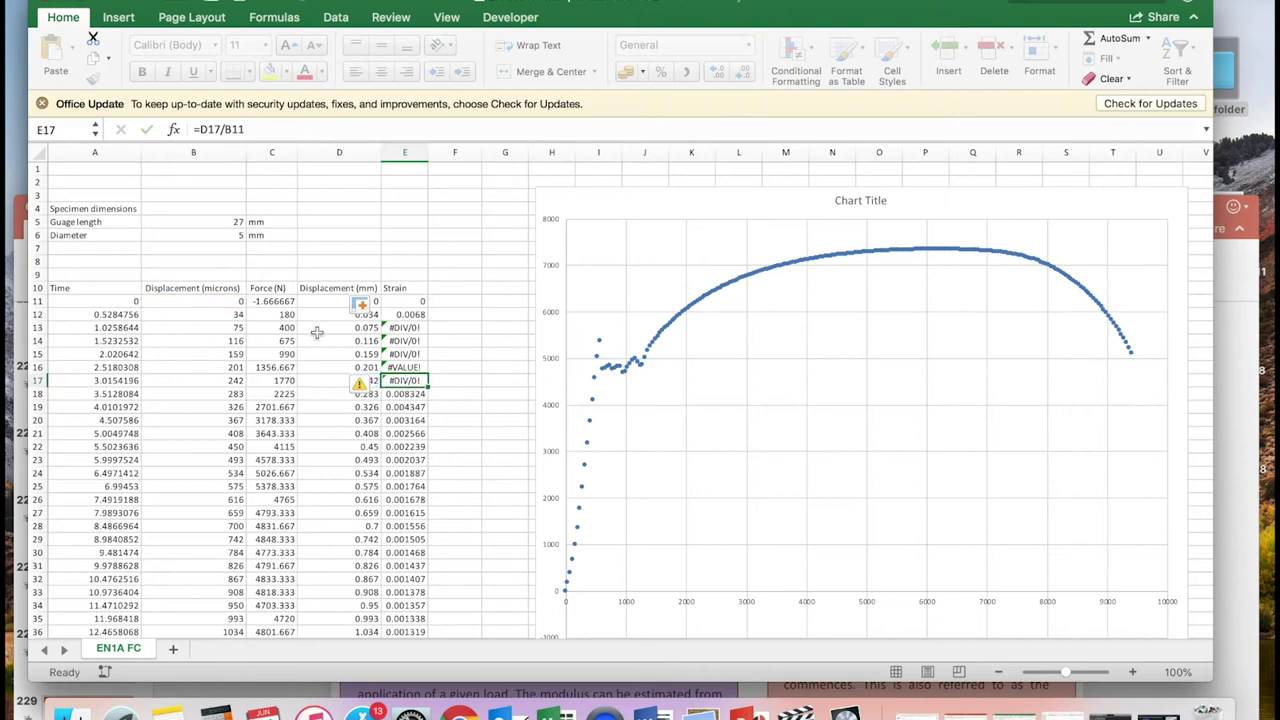
Make the gauge length reference in E11 absolute, giving =D11/$B$5, and refill the Strain column with it.
{"action": "double_click", "coordinate": [404, 300]}
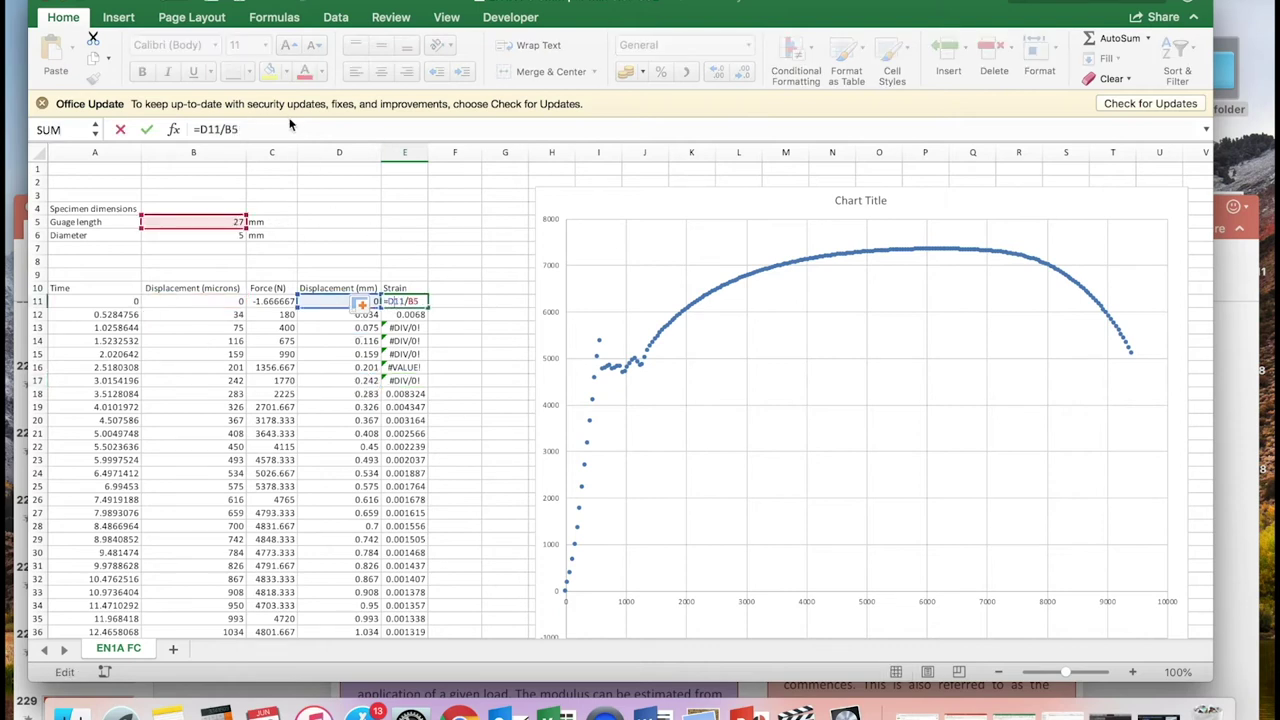
{"action": "left_click", "coordinate": [223, 129]}
{"action": "key", "text": "F4"}
{"action": "type", "text": "$B$"}
{"action": "key", "text": "Return"}
{"action": "left_click", "coordinate": [400, 300]}
{"action": "double_click", "coordinate": [427, 307]}
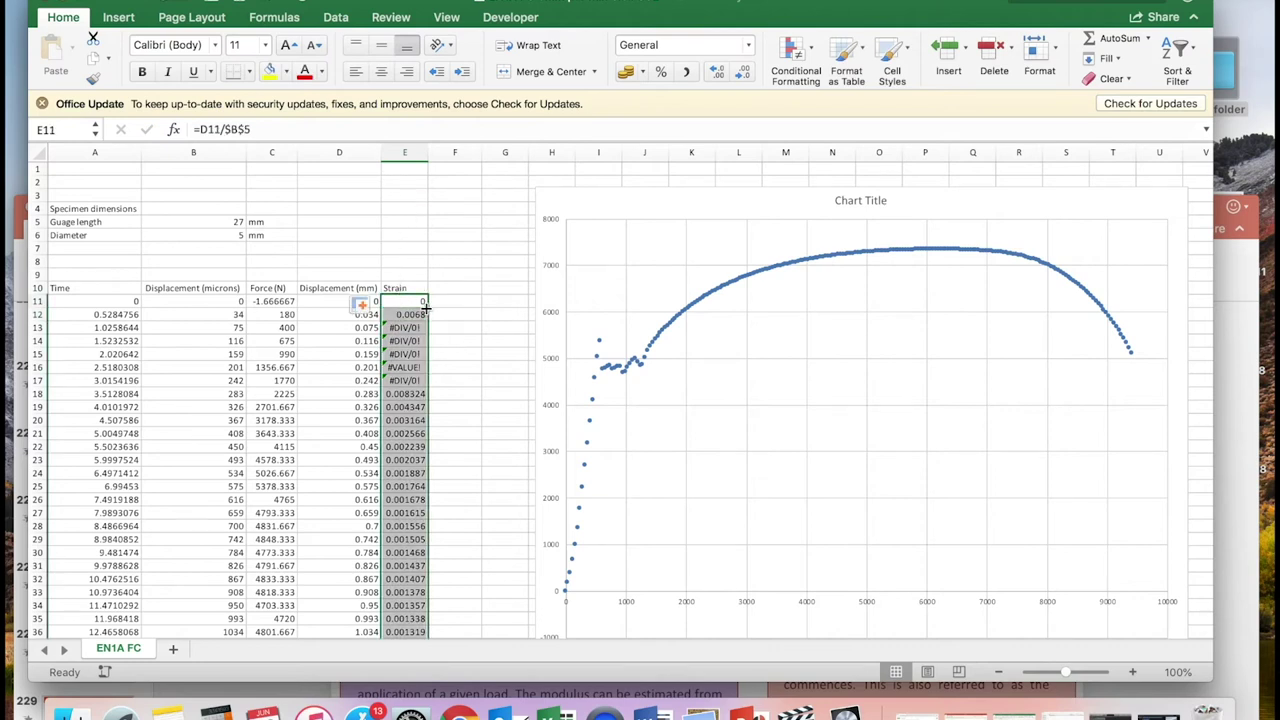
{"action": "mouse_move", "coordinate": [514, 368]}
{"action": "left_mouse_down"}
{"action": "mouse_move", "coordinate": [505, 630]}
{"action": "mouse_move", "coordinate": [516, 372]}
{"action": "left_mouse_up"}
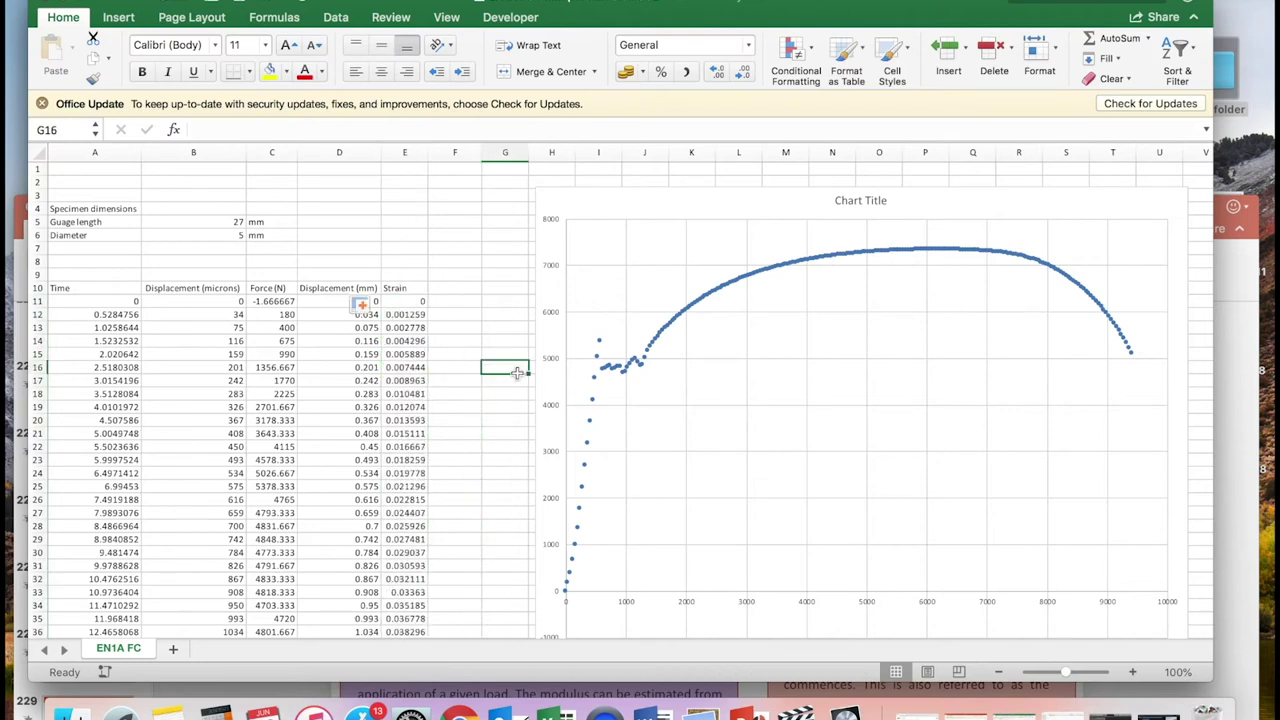
{"action": "left_click", "coordinate": [456, 287]}
{"action": "type", "text": "Stress"}
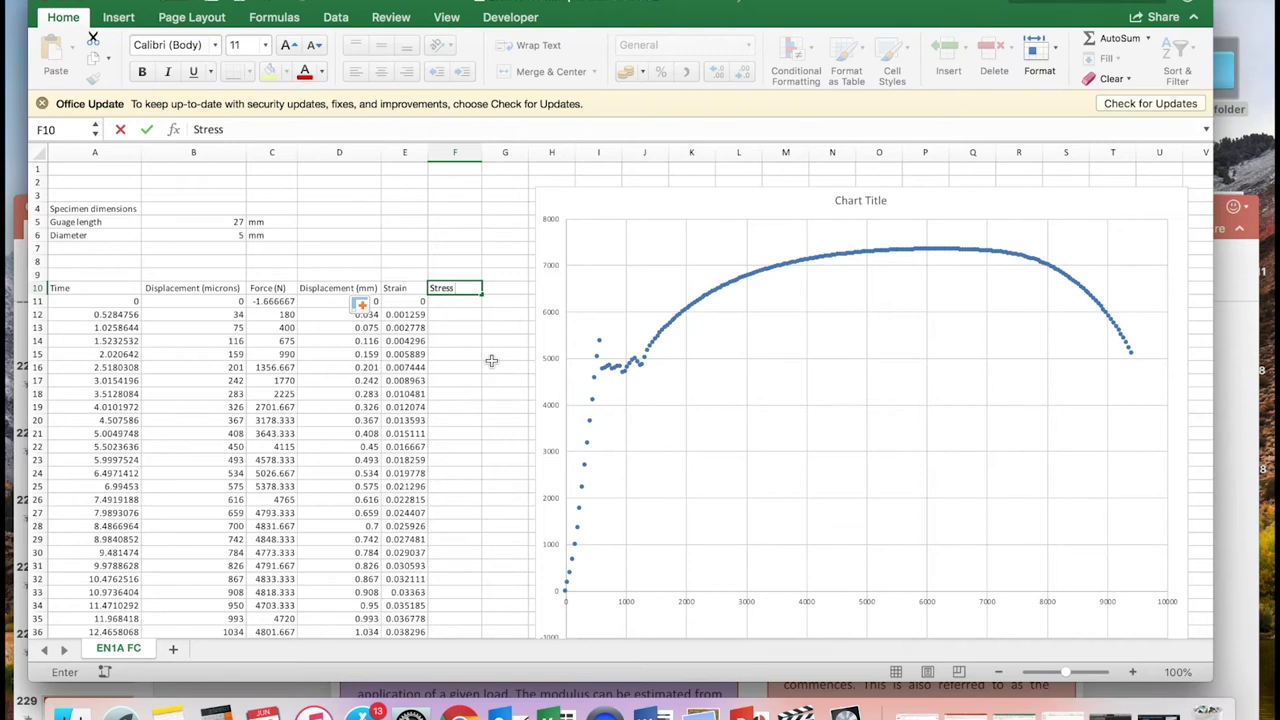
{"action": "key", "text": "Escape"}
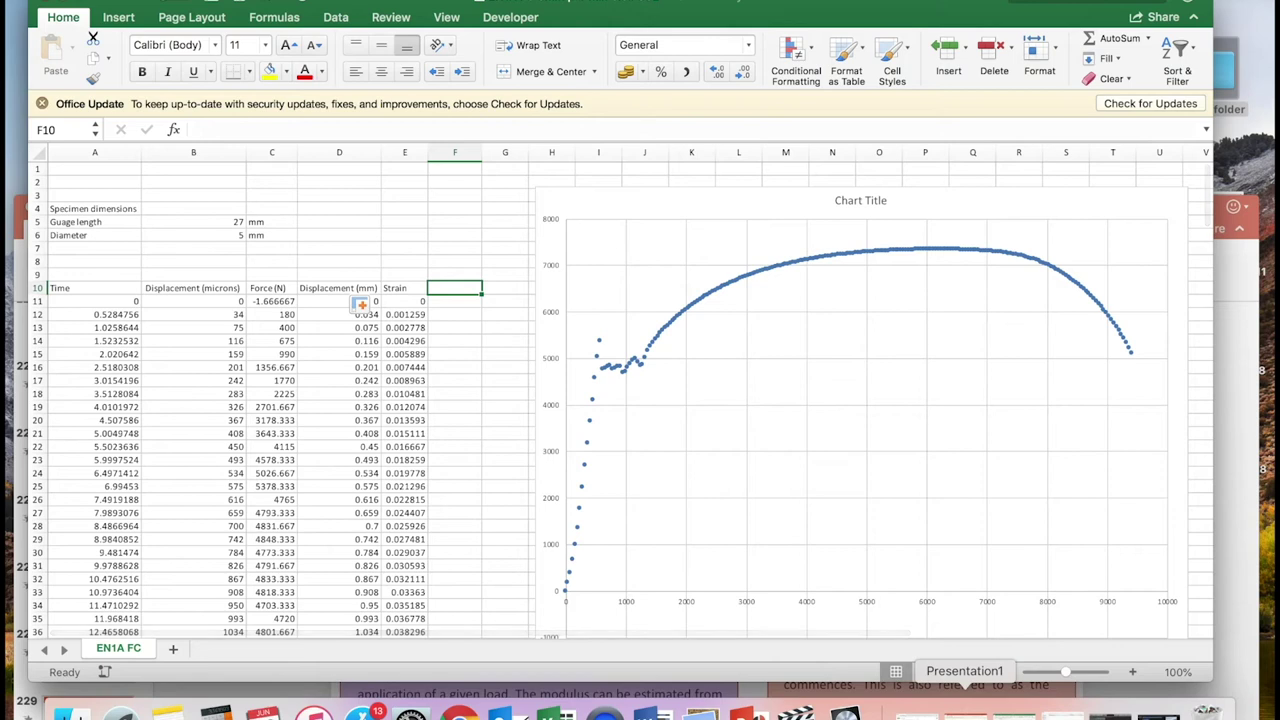
Switch to the PowerPoint presentation, review the engineering stress definition on slide 226, and return to Excel.
{"action": "left_click", "coordinate": [1238, 284]}
{"action": "left_click_drag", "start_coordinate": [980, 222], "coordinate": [972, 6]}
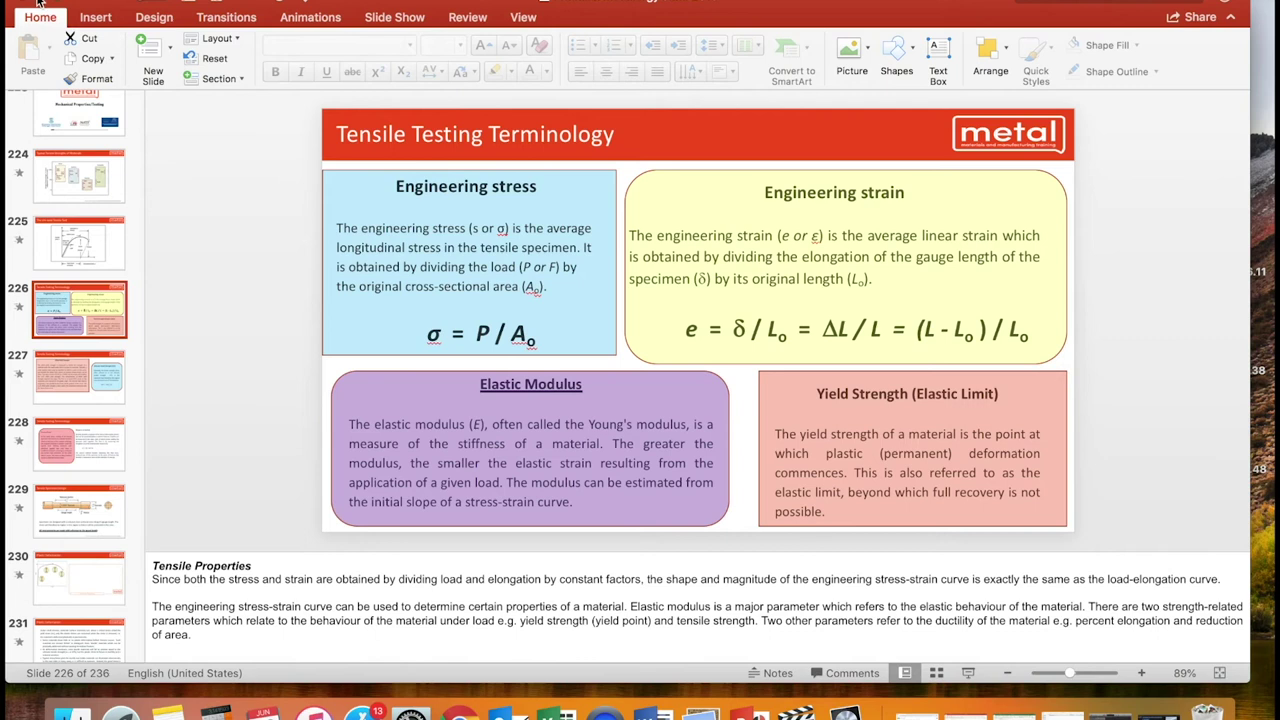
{"action": "key", "text": "super+Tab"}
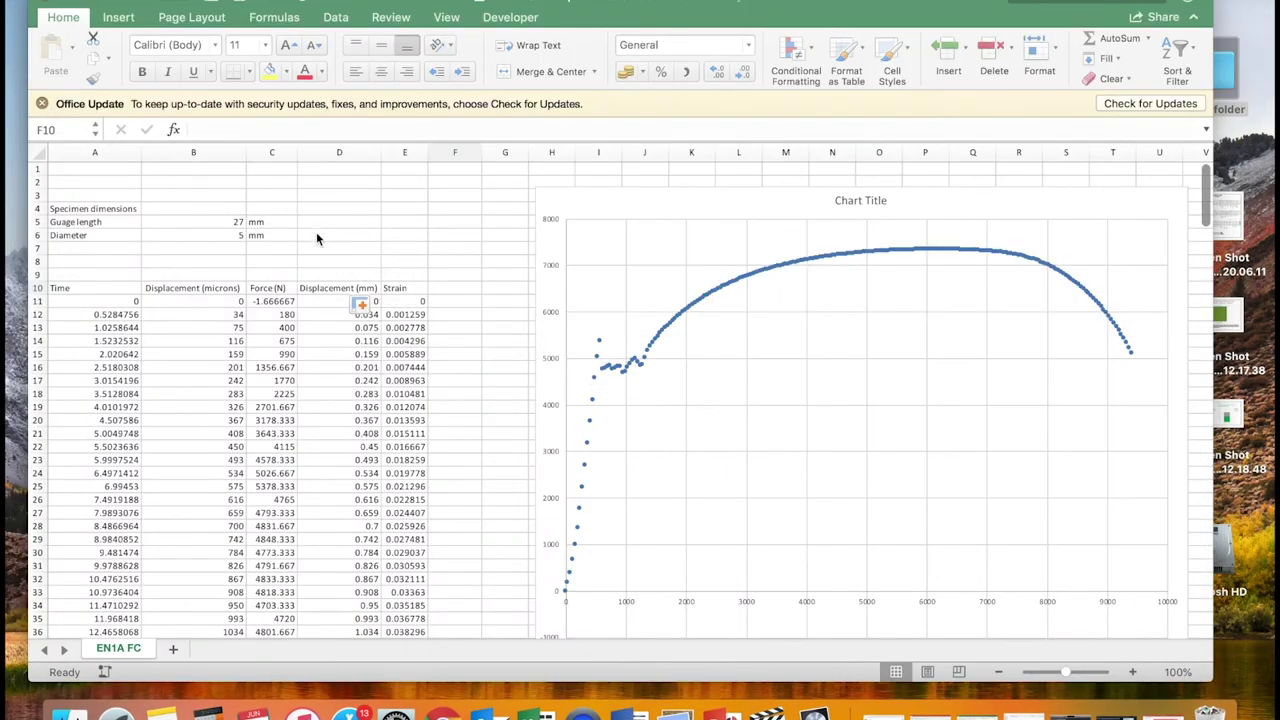
Add the label CSA in E6 beside the specimen dimensions.
{"action": "left_click", "coordinate": [326, 234]}
{"action": "left_click", "coordinate": [397, 236]}
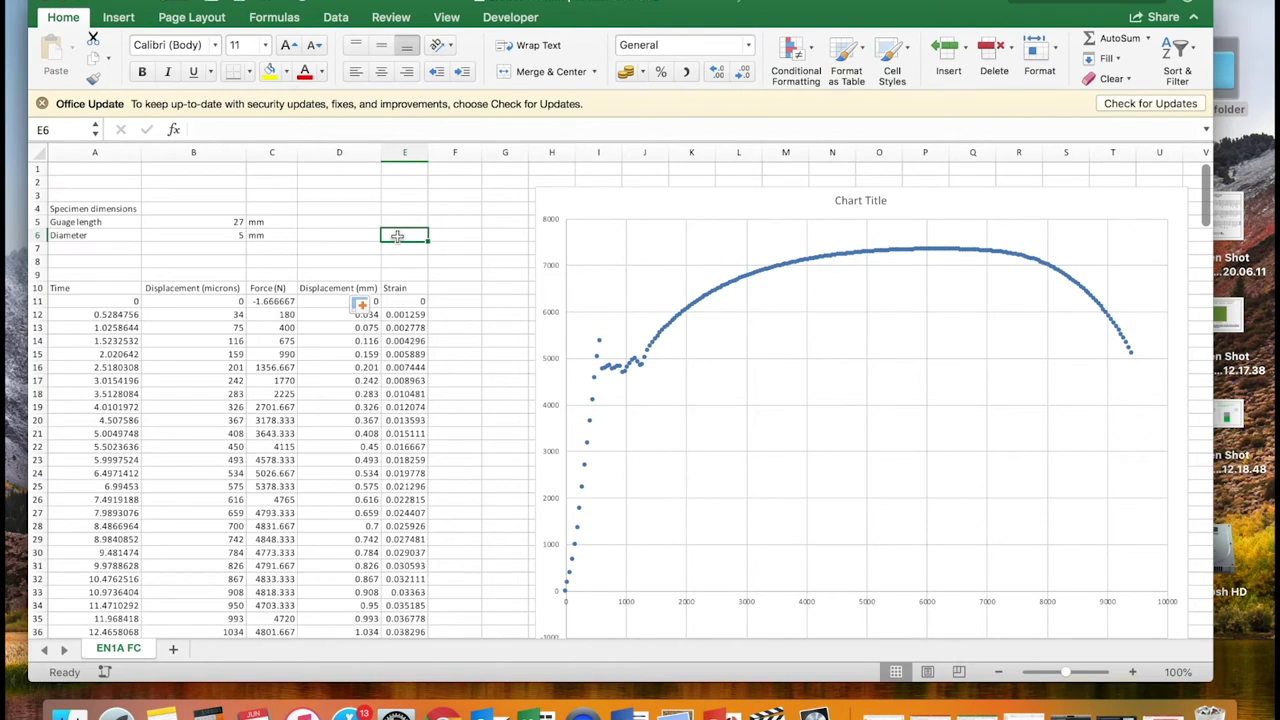
{"action": "type", "text": "CSA"}
{"action": "key", "text": "Tab"}
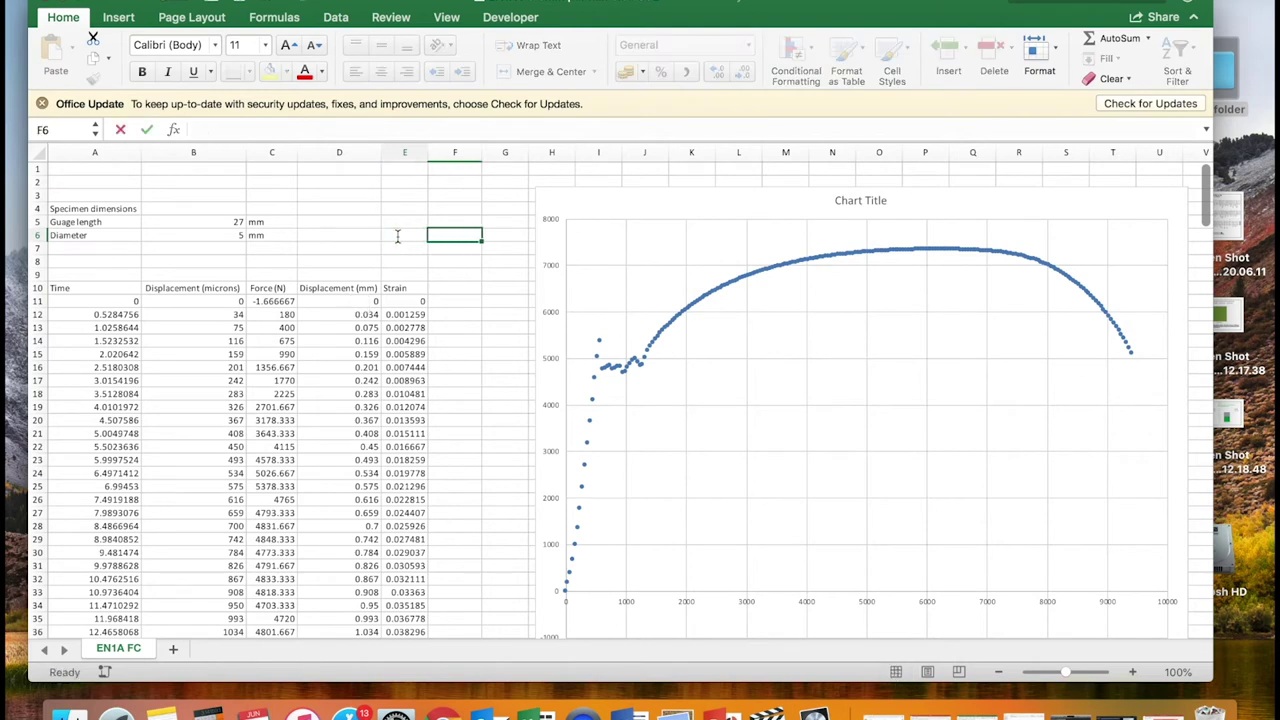
Calculate the specimen's cross-sectional area in F6 from the diameter with =PI()*((B6/2)^2).
{"action": "type", "text": "="}
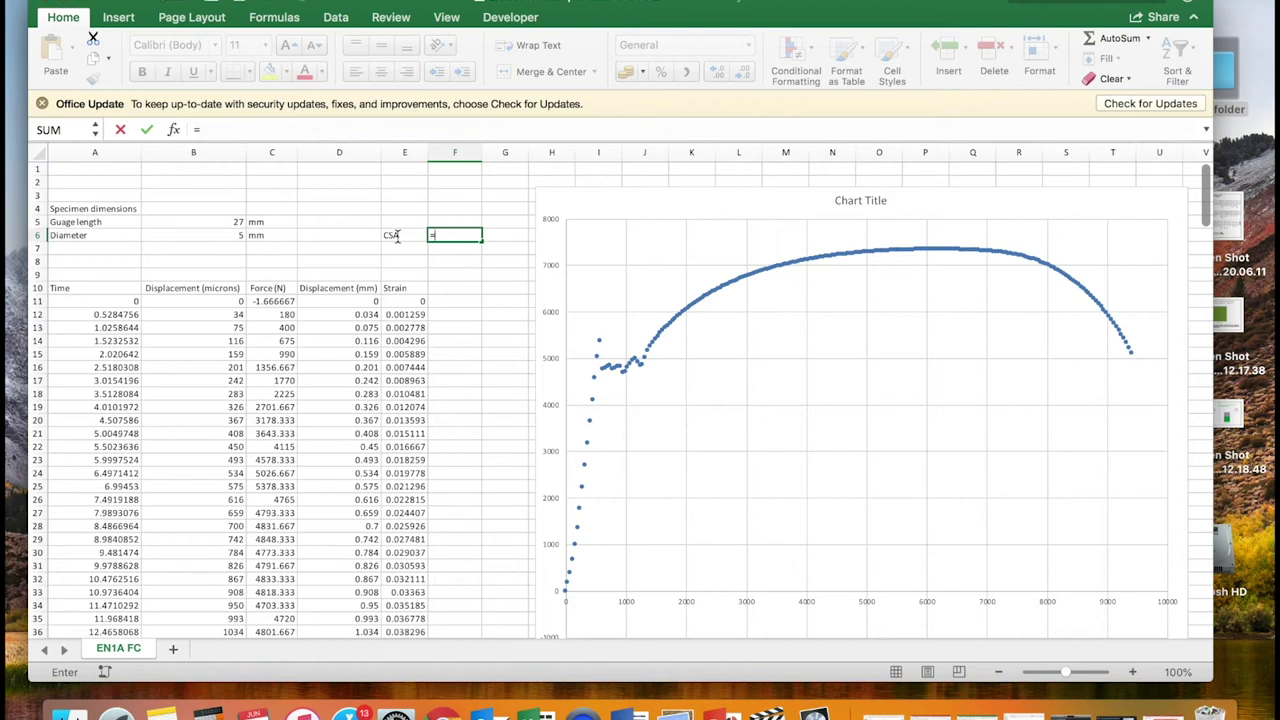
{"action": "type", "text": "PI("}
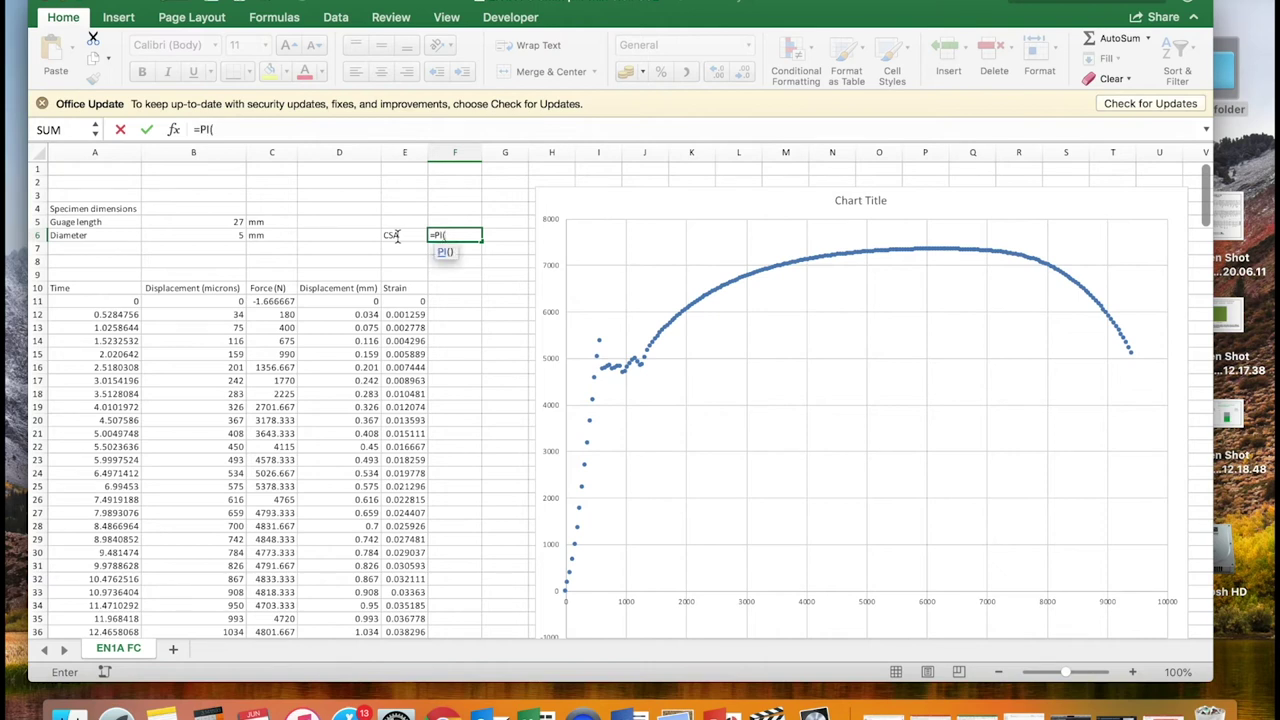
{"action": "type", "text": ")*("}
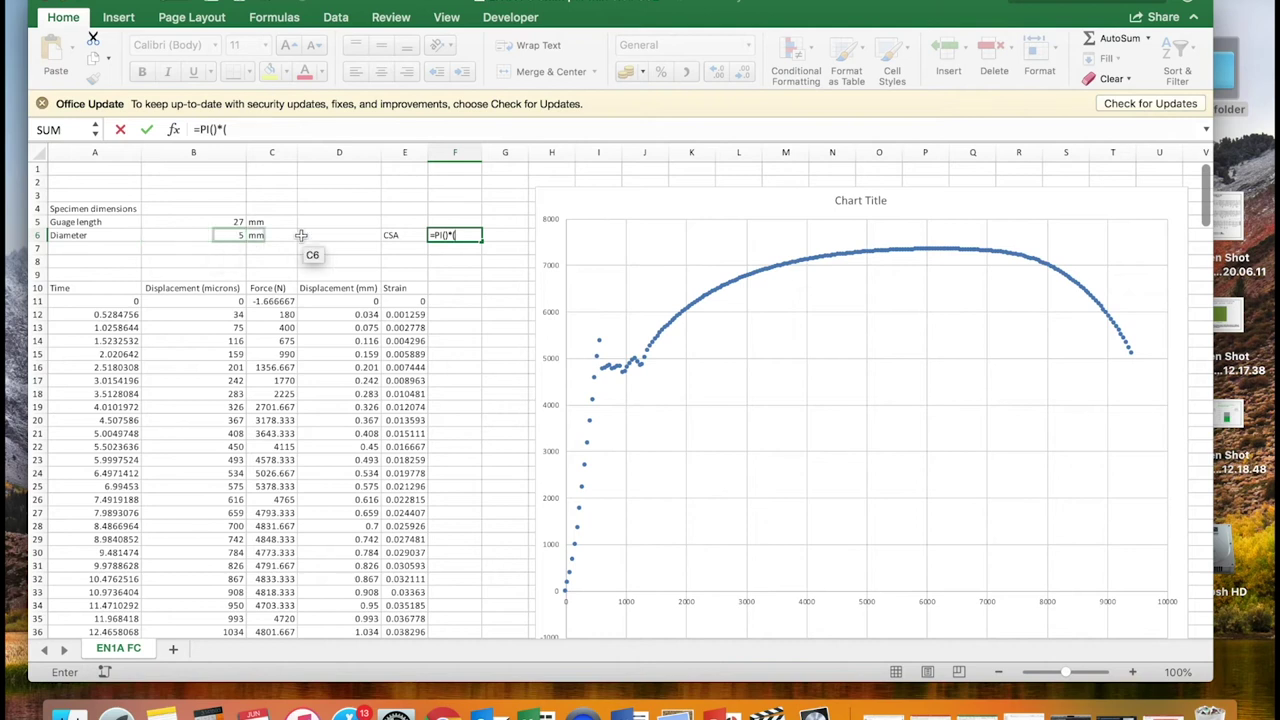
{"action": "left_click", "coordinate": [222, 238]}
{"action": "type", "text": "/2)^"}
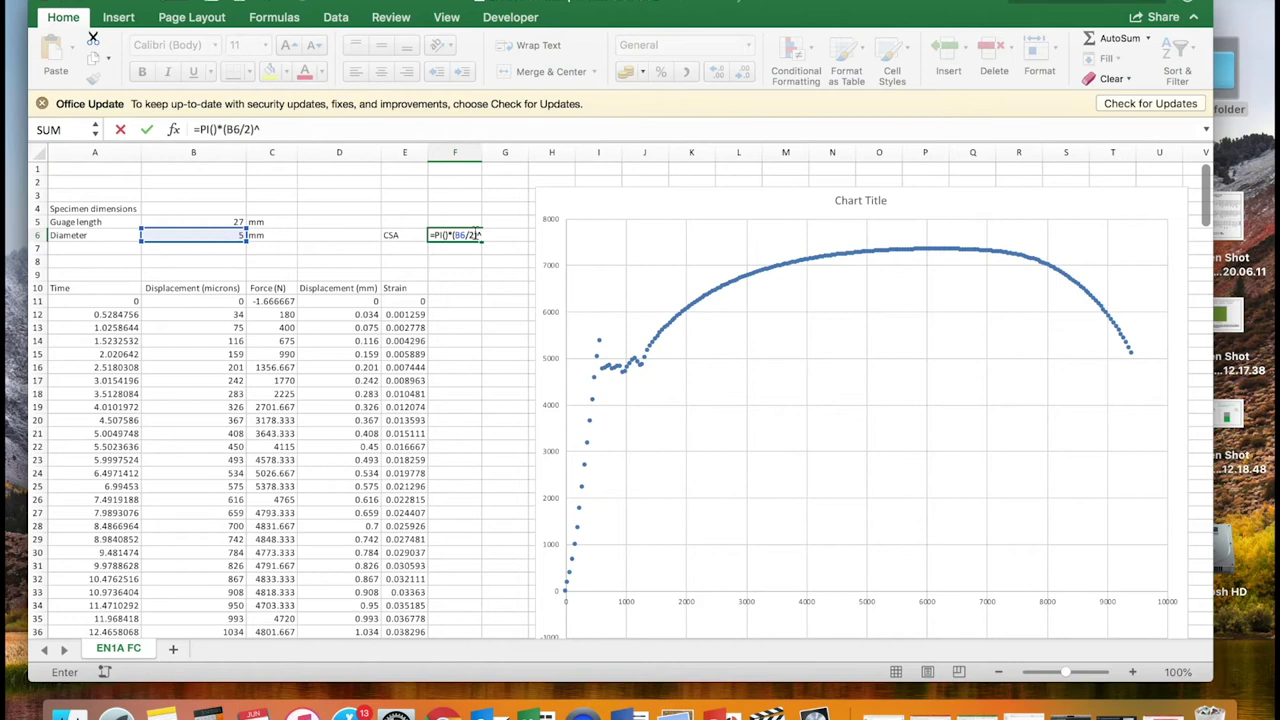
{"action": "type", "text": "2)"}
{"action": "left_click", "coordinate": [452, 235]}
{"action": "key", "text": "Return"}
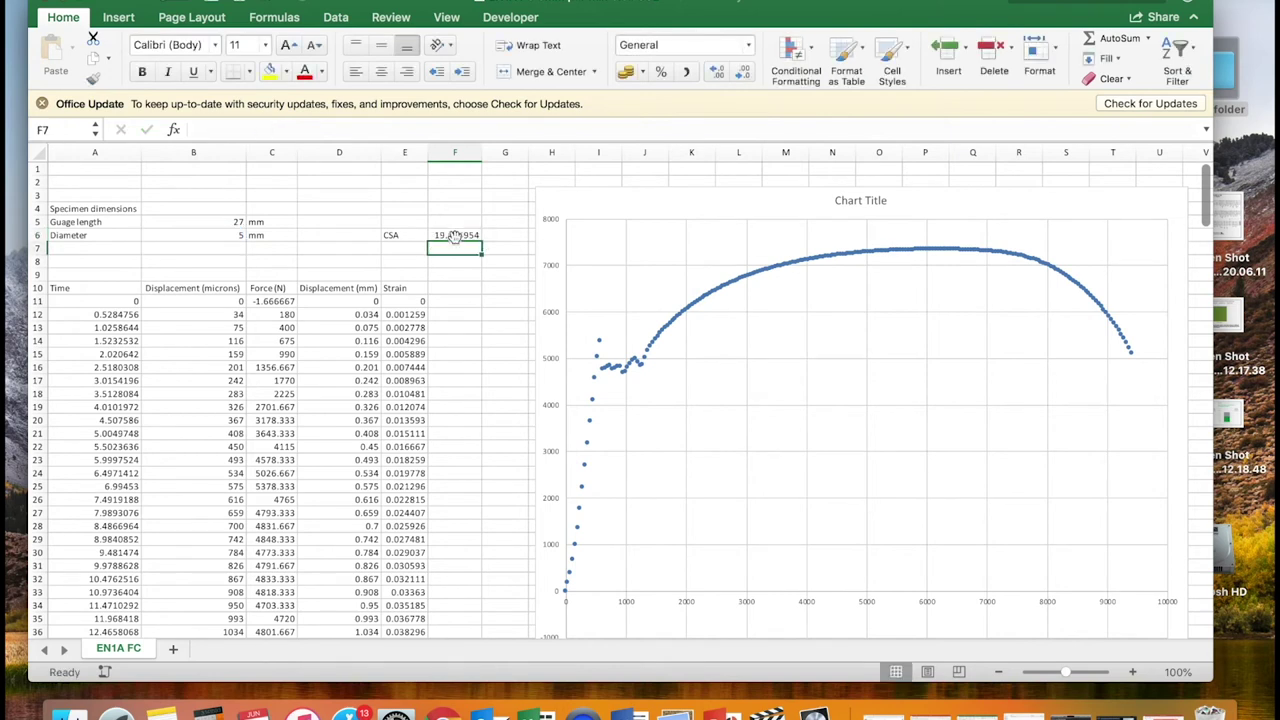
{"action": "left_click", "coordinate": [455, 236]}
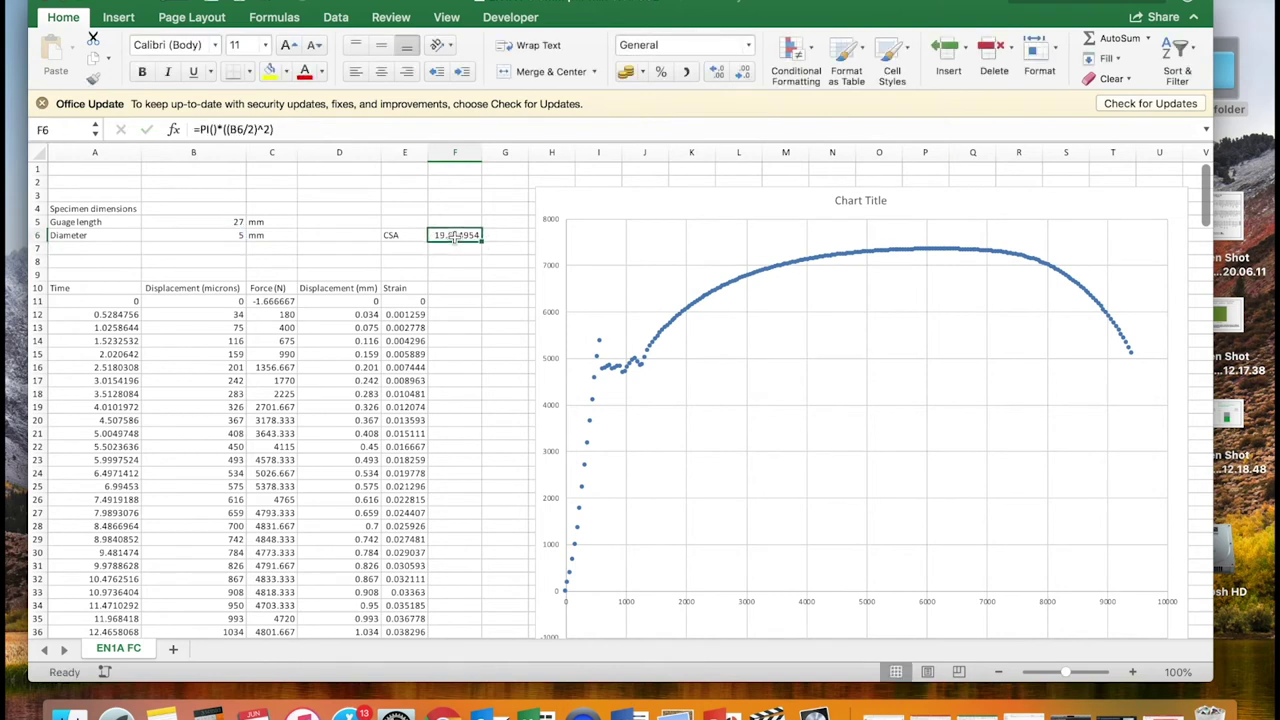
Add the column header Stress (MPa) in F10, correcting the capitalisation of the unit.
{"action": "left_click", "coordinate": [450, 288]}
{"action": "type", "text": "Stress ("}
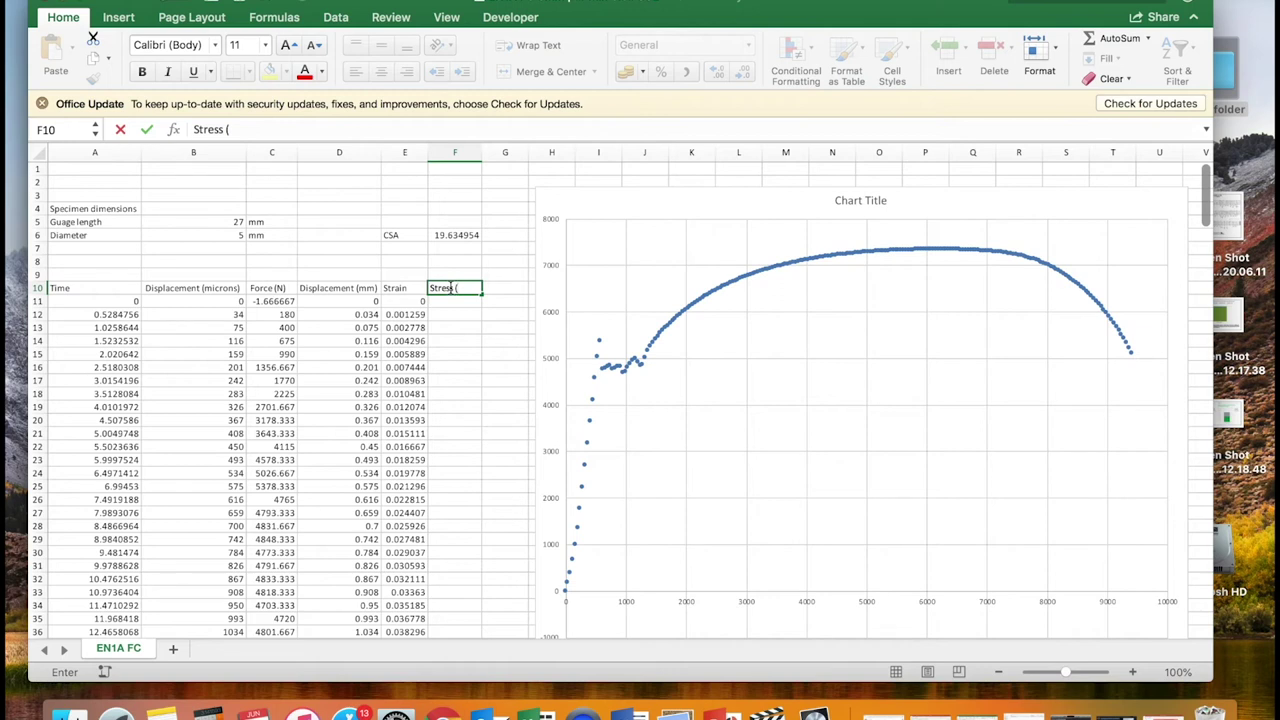
{"action": "type", "text": "Mpa)"}
{"action": "key", "text": "Left"}
{"action": "left_click", "coordinate": [472, 288]}
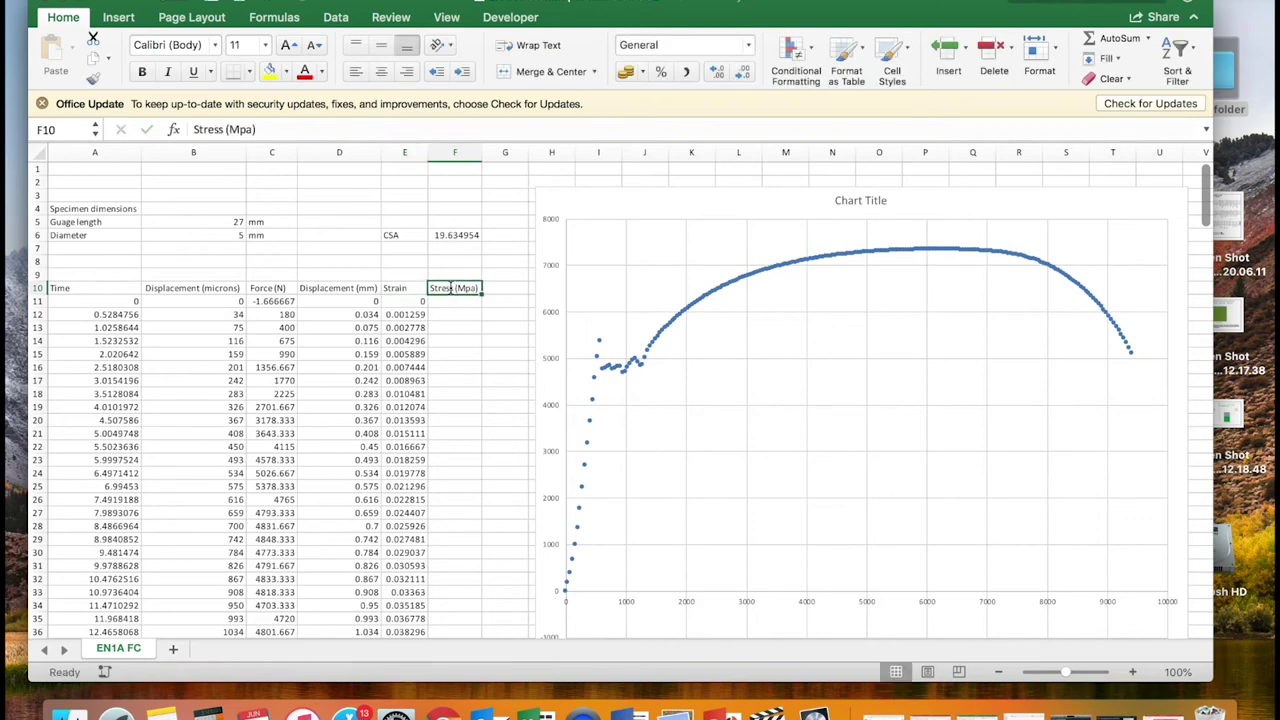
{"action": "double_click", "coordinate": [472, 288]}
{"action": "key", "text": "BackSpace"}
{"action": "type", "text": "P"}
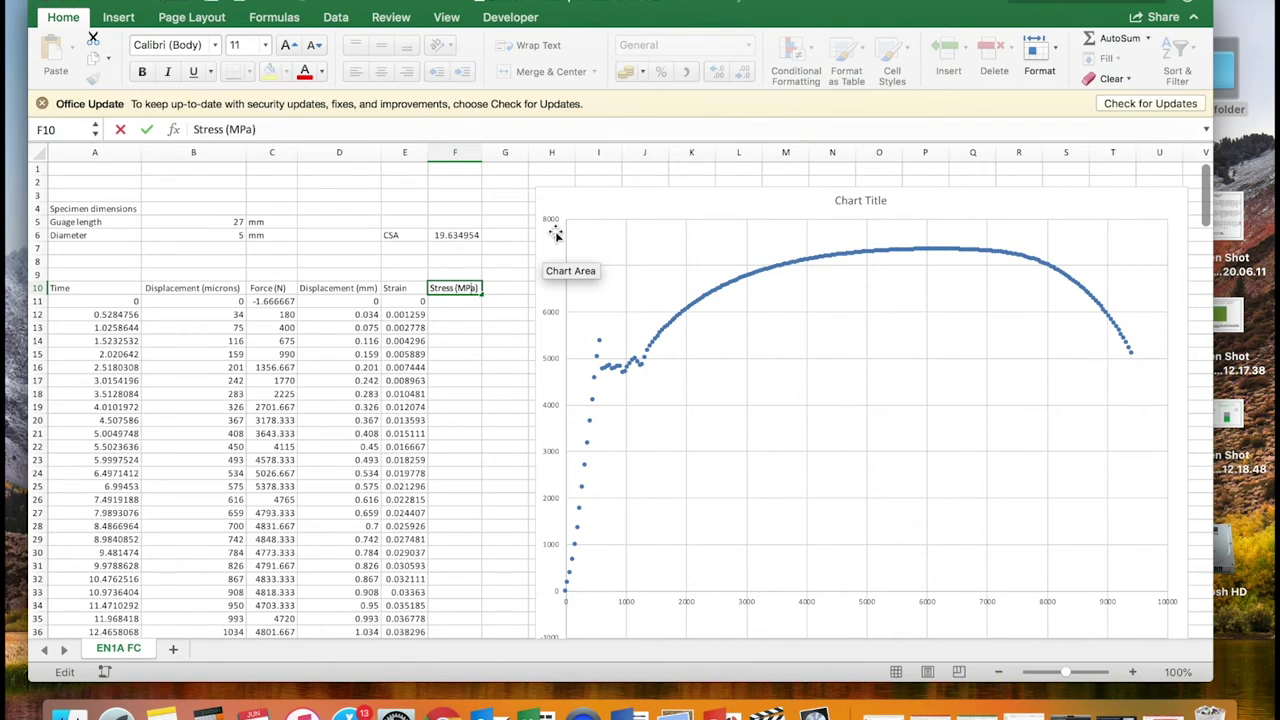
Finish the Stress (MPa) header entry and widen column F slightly.
{"action": "key", "text": "Return"}
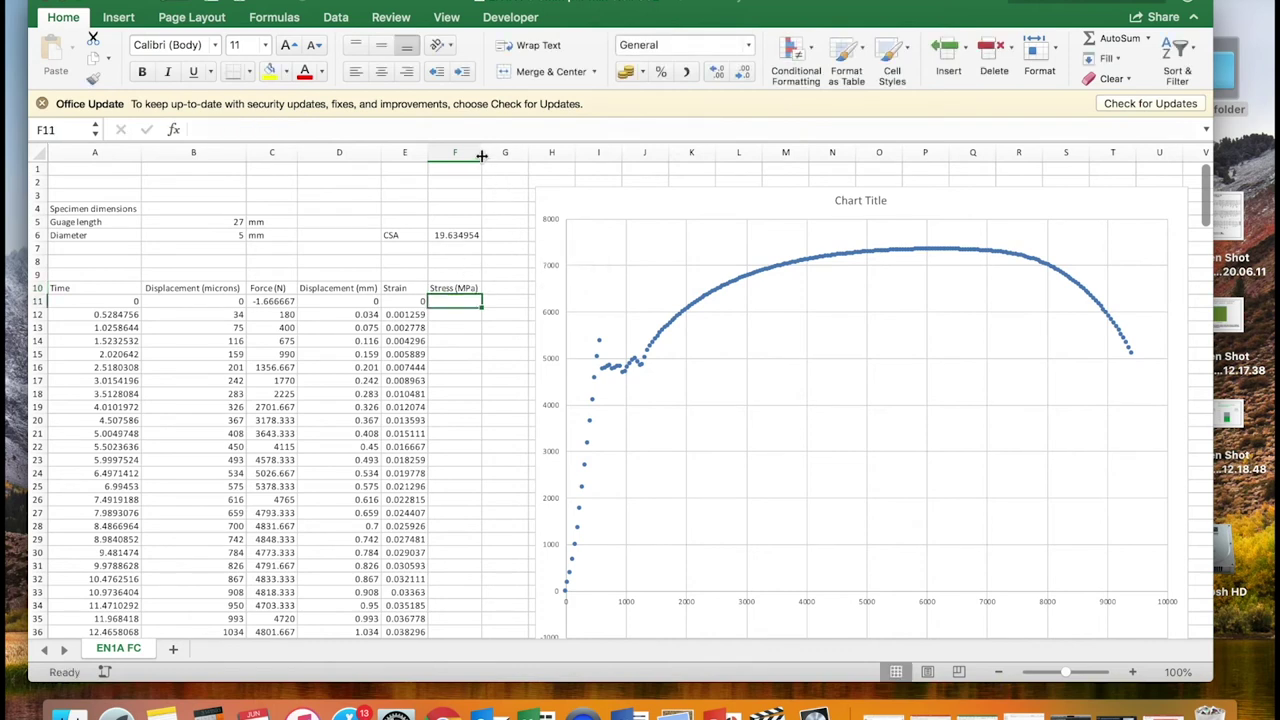
{"action": "left_click_drag", "start_coordinate": [481, 155], "coordinate": [492, 155]}
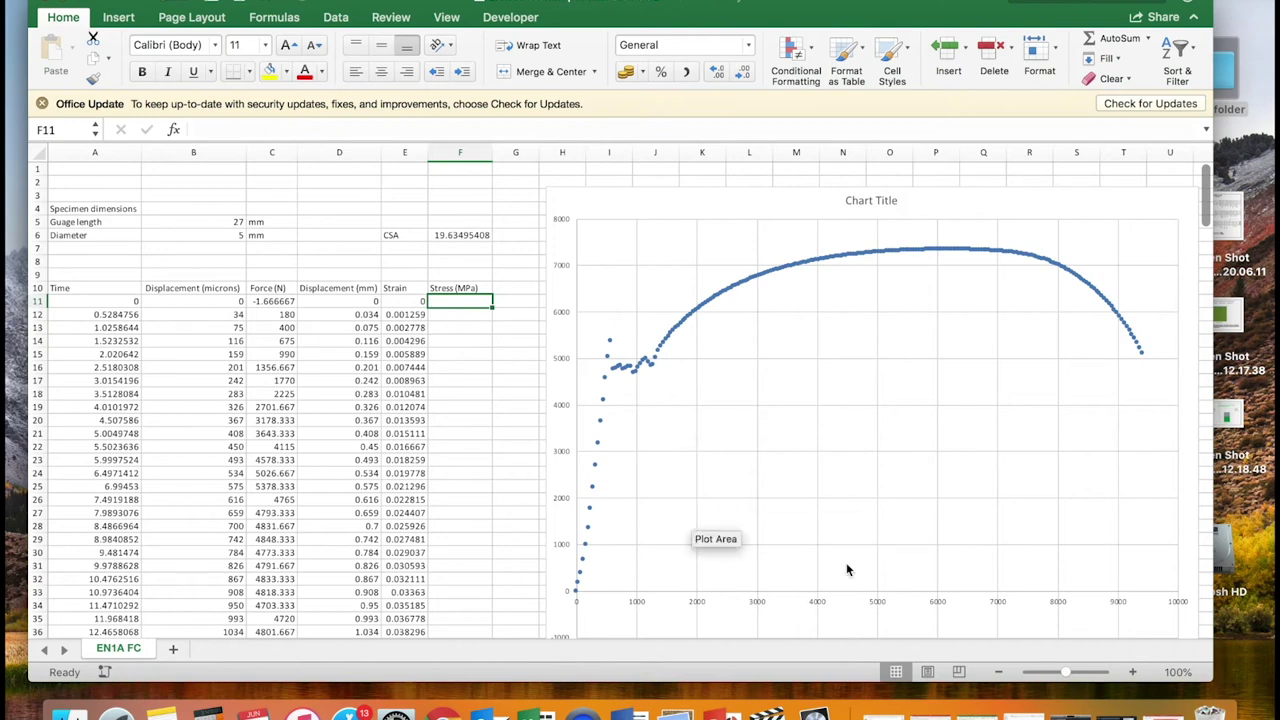
Switch to PowerPoint to review the N/mm² to MPa equivalence, then return to Excel and check the first force value and the CSA formula.
{"action": "left_click", "coordinate": [929, 710]}
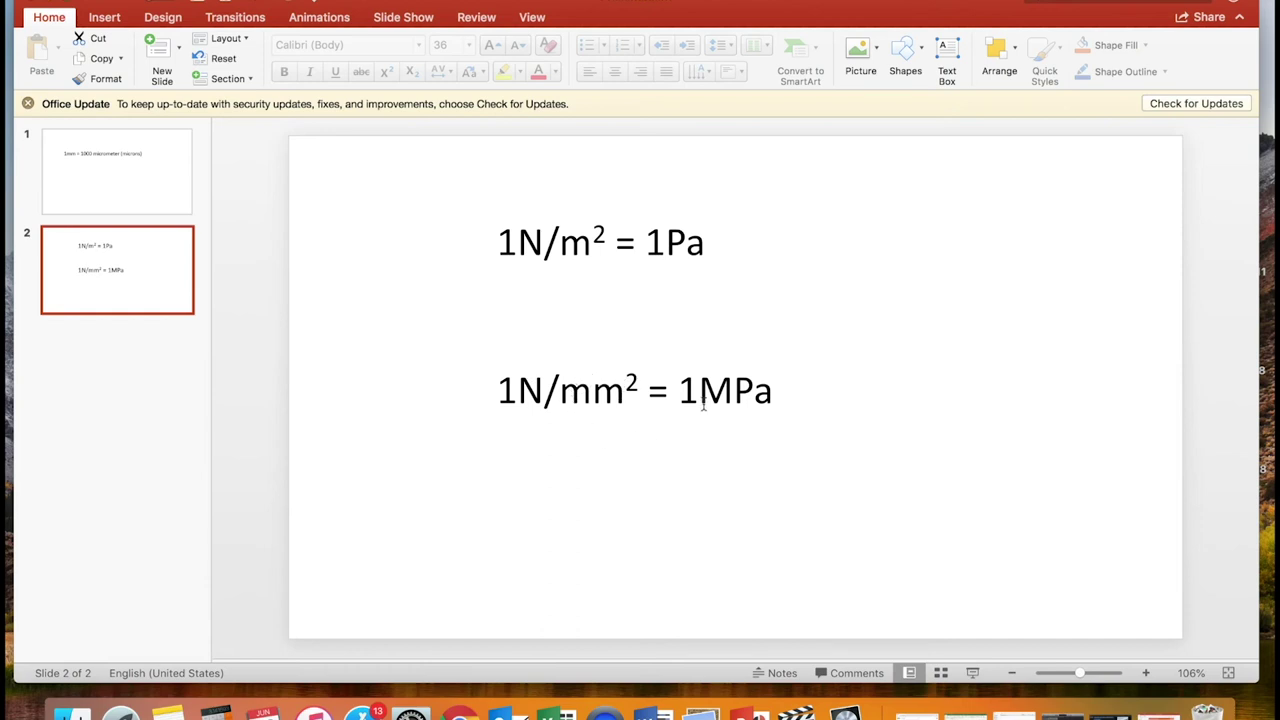
{"action": "left_click", "coordinate": [52, 3]}
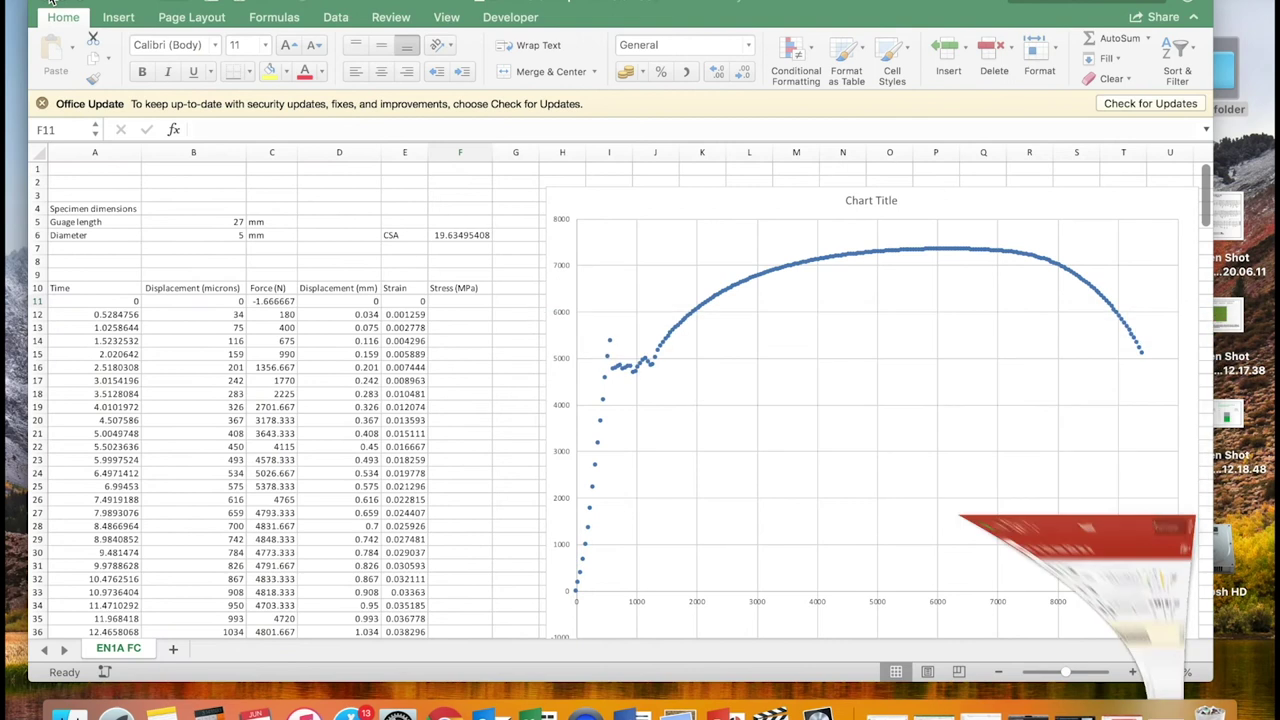
{"action": "left_click", "coordinate": [335, 295]}
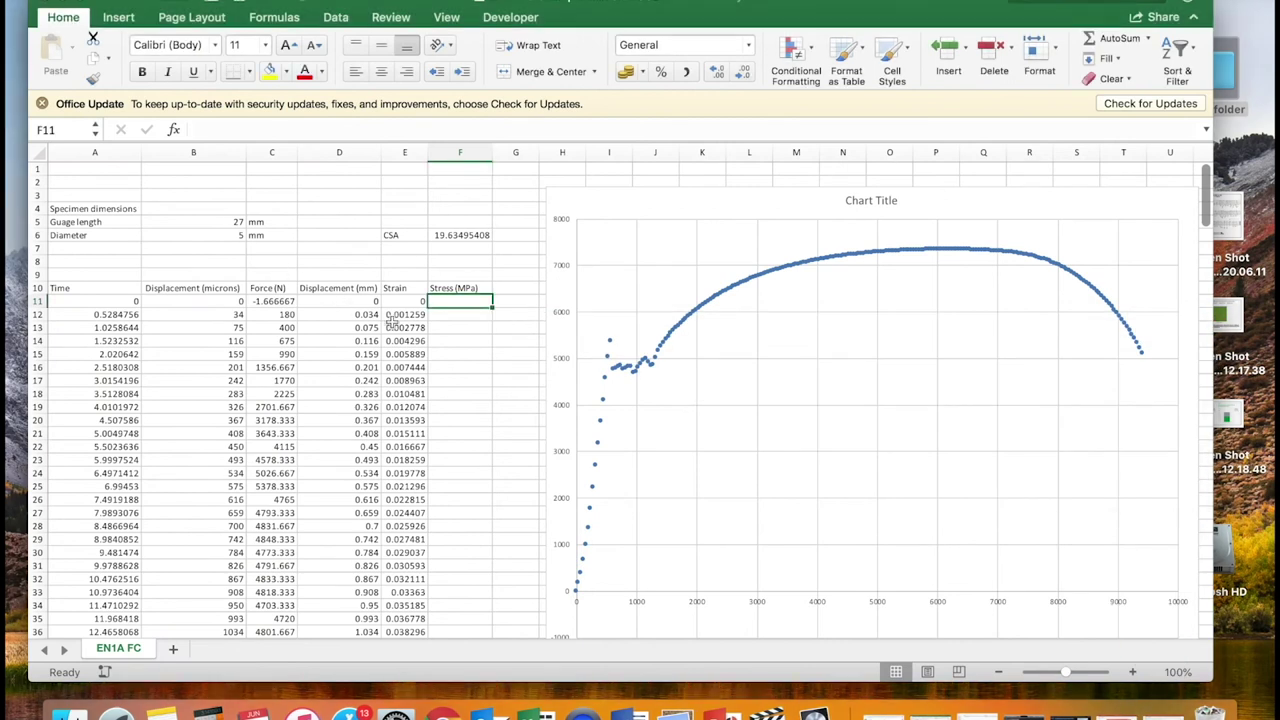
{"action": "left_click", "coordinate": [260, 302]}
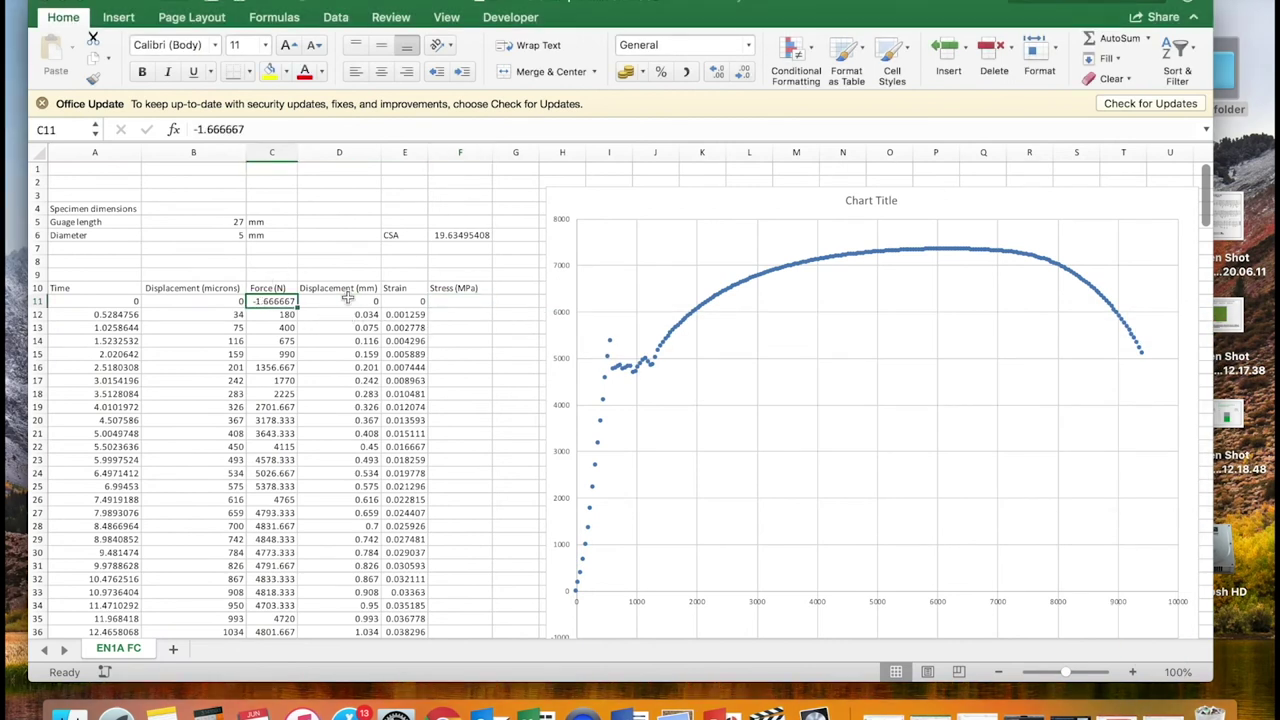
{"action": "left_click", "coordinate": [474, 233]}
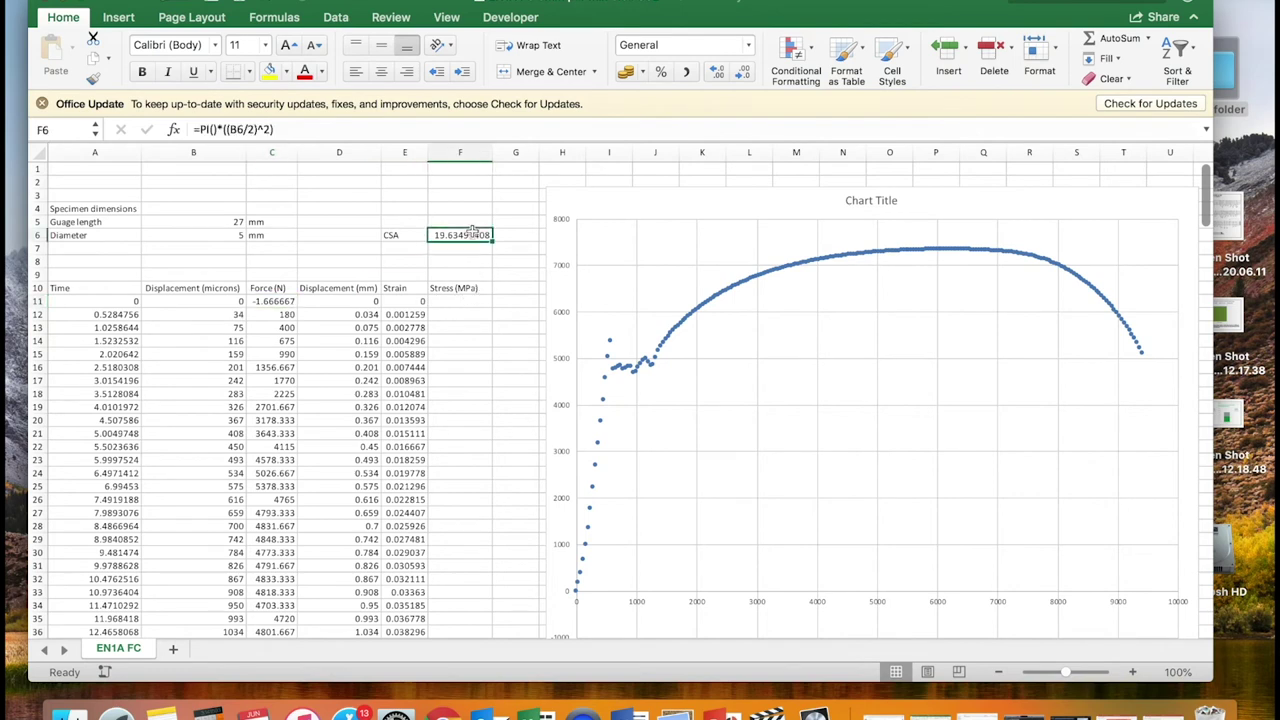
Calculate stress in F11 with =C11/$F$6 and fill the formula down to the last data row.
{"action": "left_click", "coordinate": [458, 302]}
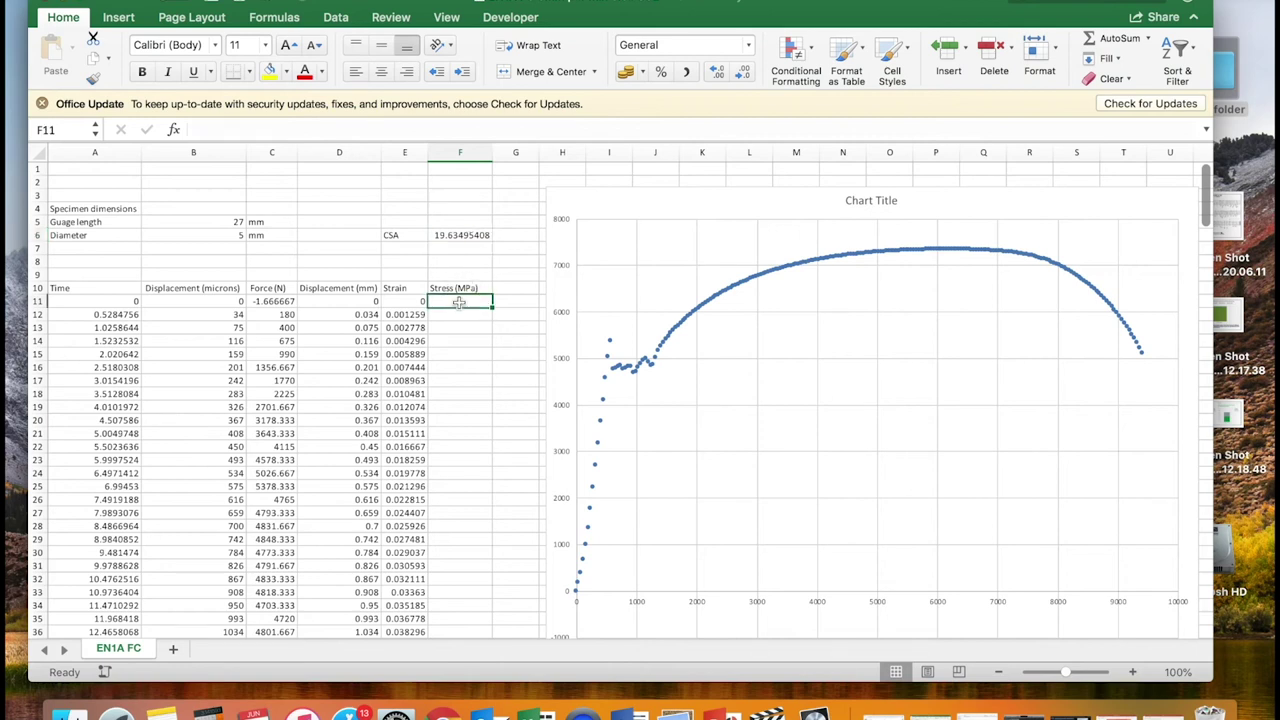
{"action": "type", "text": "="}
{"action": "left_click", "coordinate": [270, 301]}
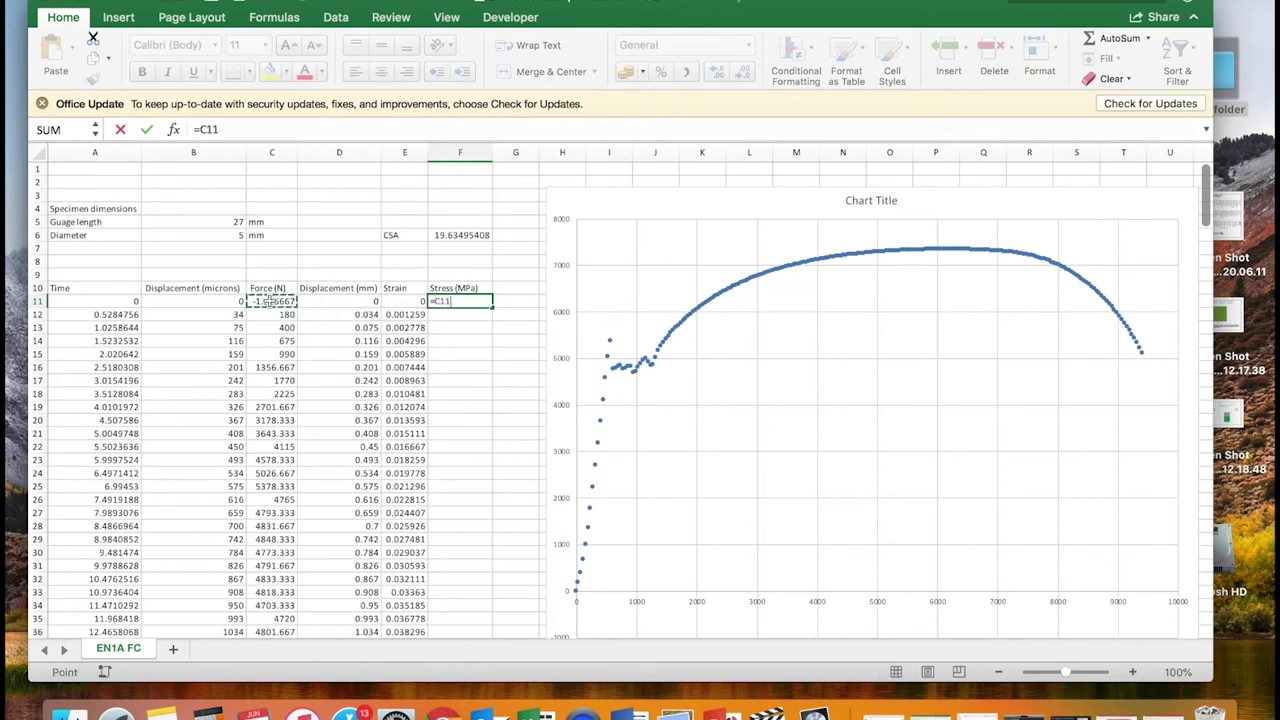
{"action": "type", "text": "/"}
{"action": "left_click", "coordinate": [460, 236]}
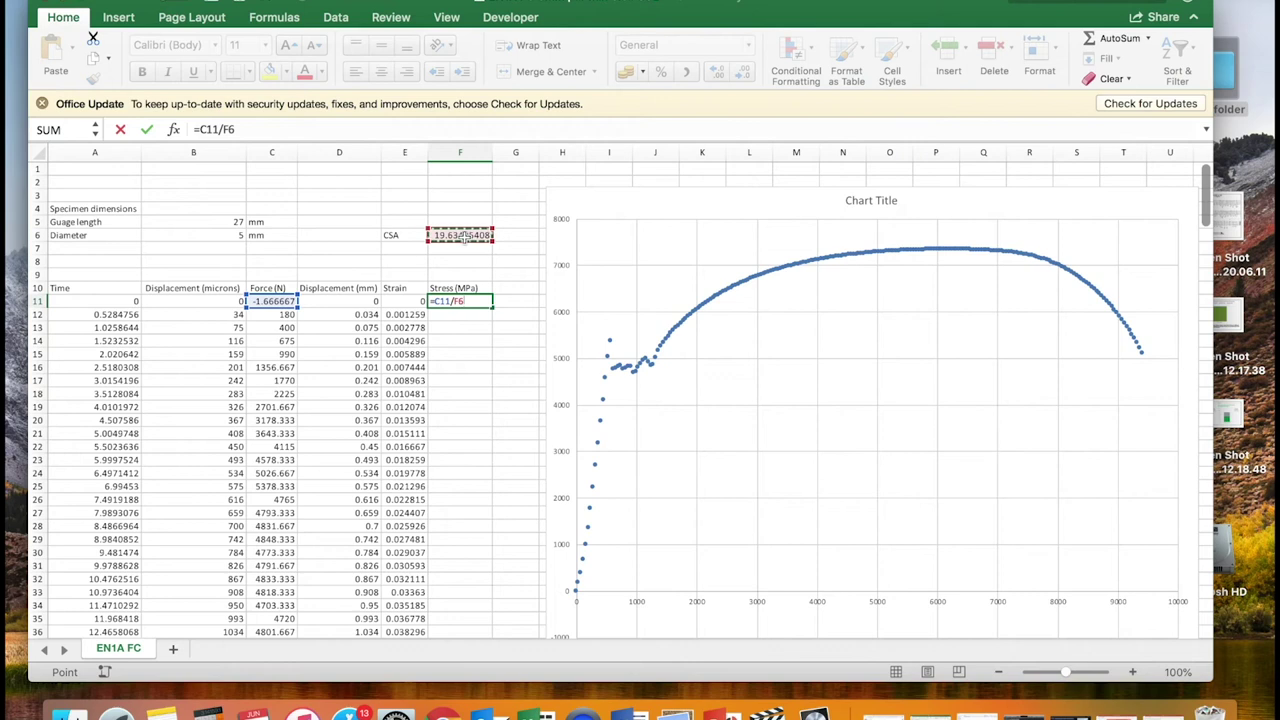
{"action": "key", "text": "super+t"}
{"action": "key", "text": "Return"}
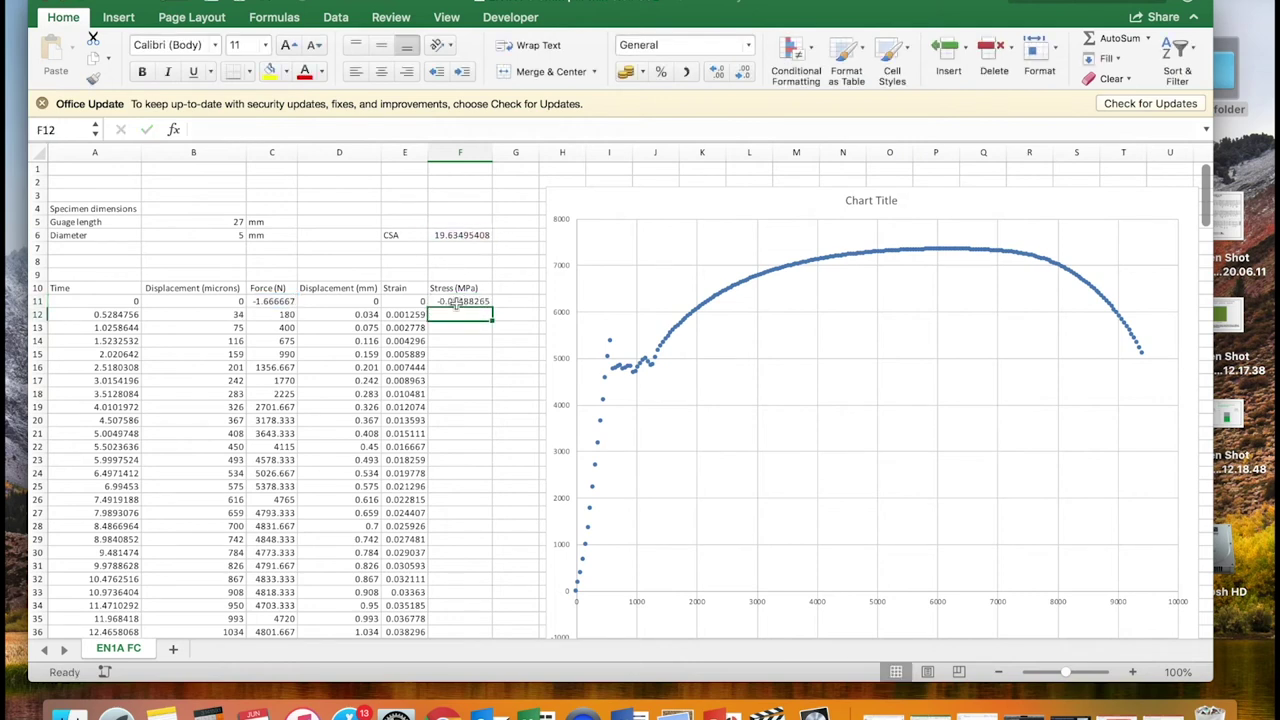
{"action": "left_click", "coordinate": [456, 302]}
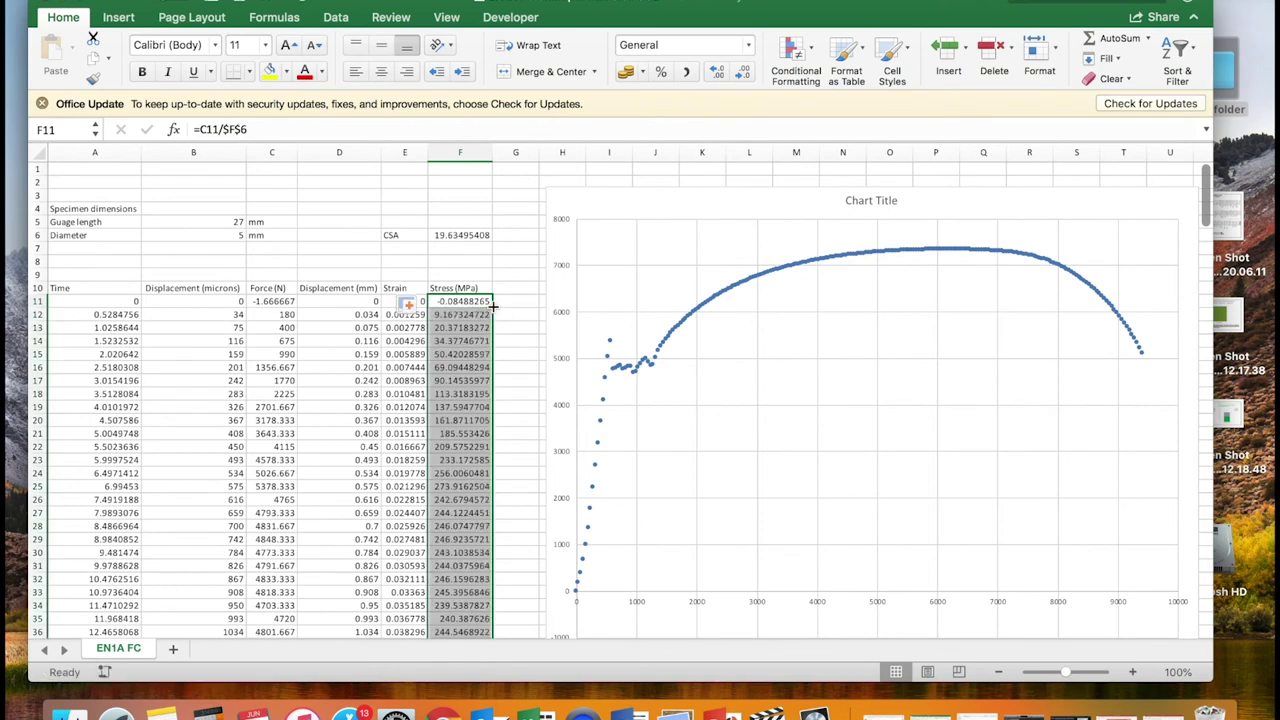
Title the force-displacement chart Force - Extension.
{"action": "left_click", "coordinate": [857, 196]}
{"action": "left_click", "coordinate": [858, 200]}
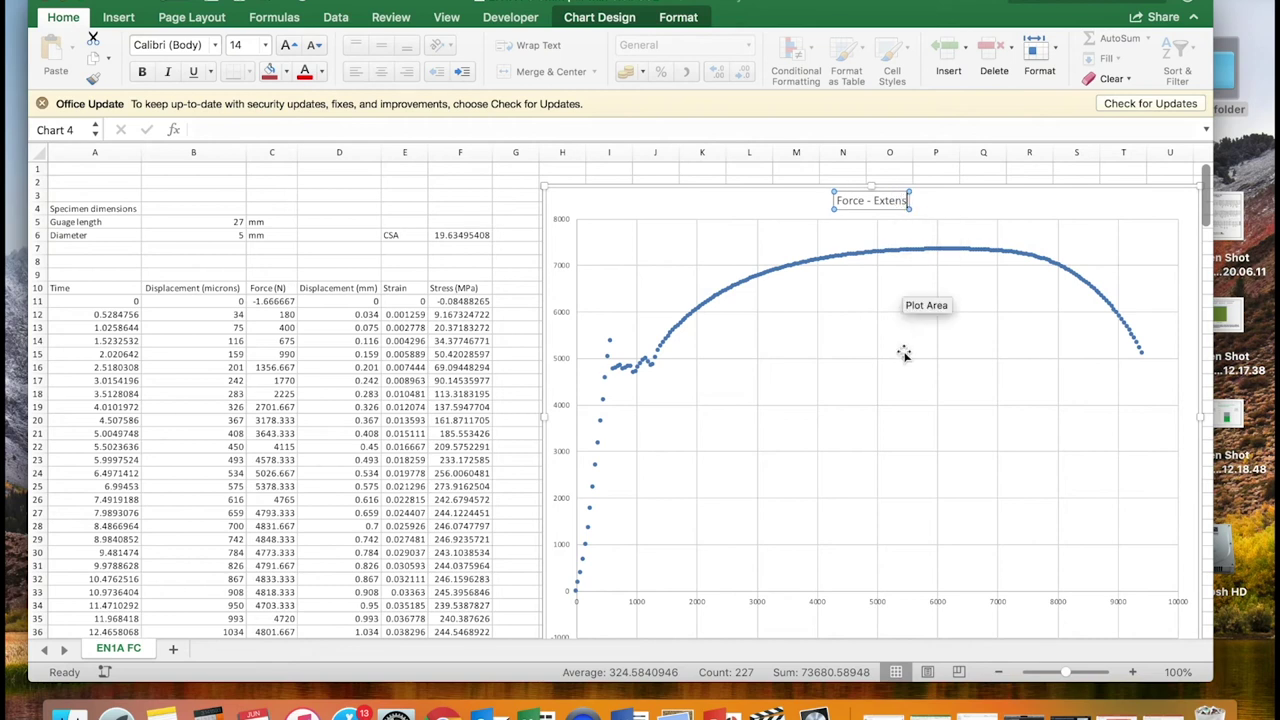
{"action": "key", "text": "BackSpace"}
{"action": "type", "text": "sion"}
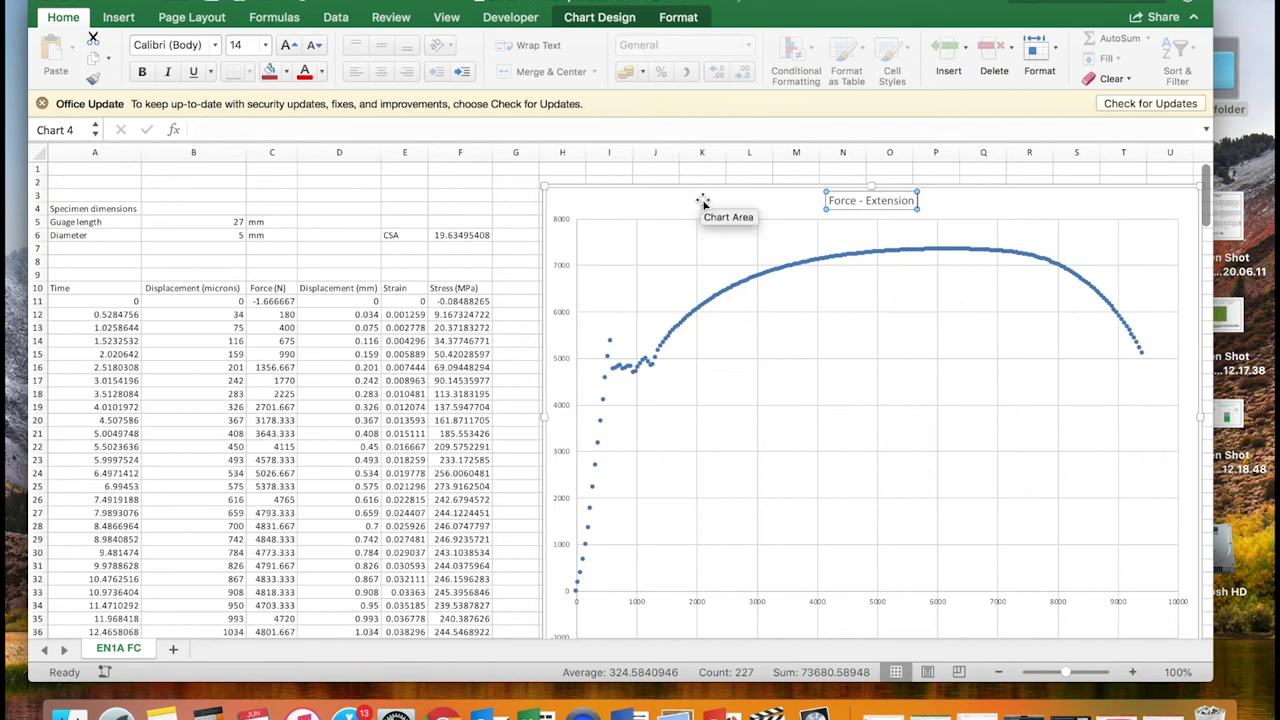
Move the Force - Extension chart sideways so its left edge sits near column O, clearing space beside the data.
{"action": "left_click", "coordinate": [701, 174]}
{"action": "left_click_drag", "start_coordinate": [688, 205], "coordinate": [935, 190]}
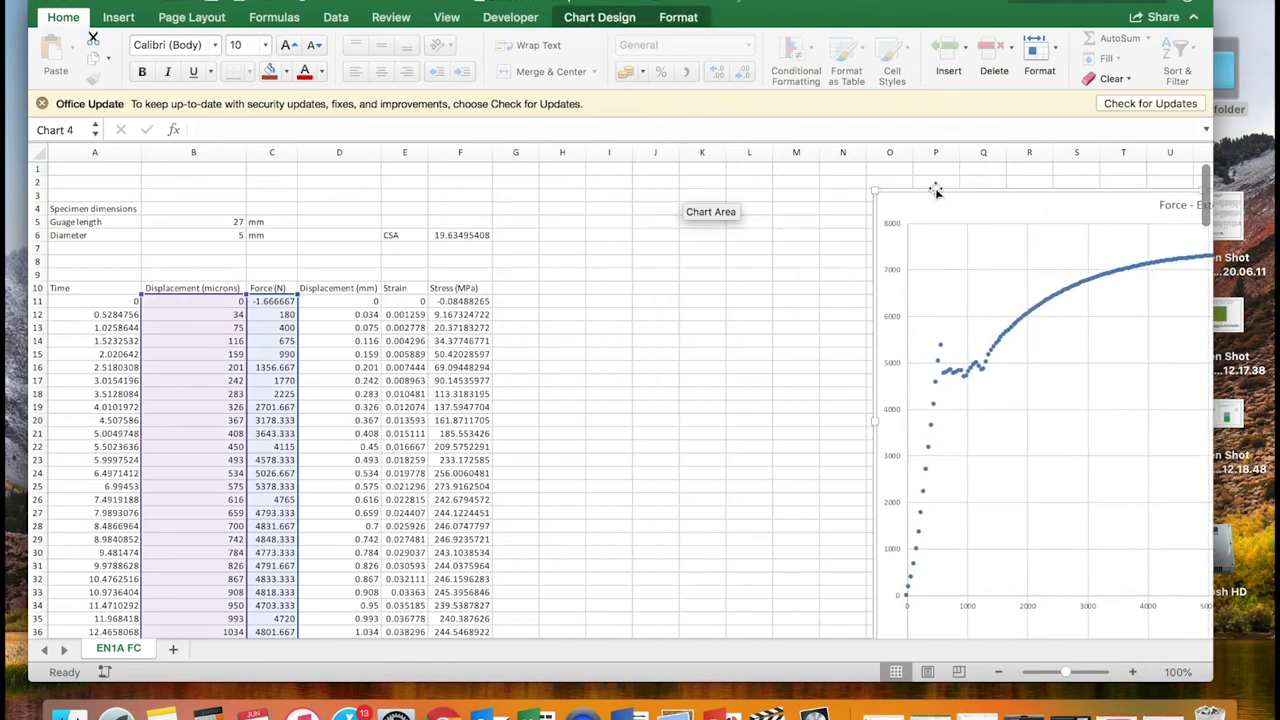
{"action": "left_click", "coordinate": [688, 272]}
Insert a markers-only scatter chart of stress against strain from the data in E11:F237.
{"action": "left_click", "coordinate": [427, 301]}
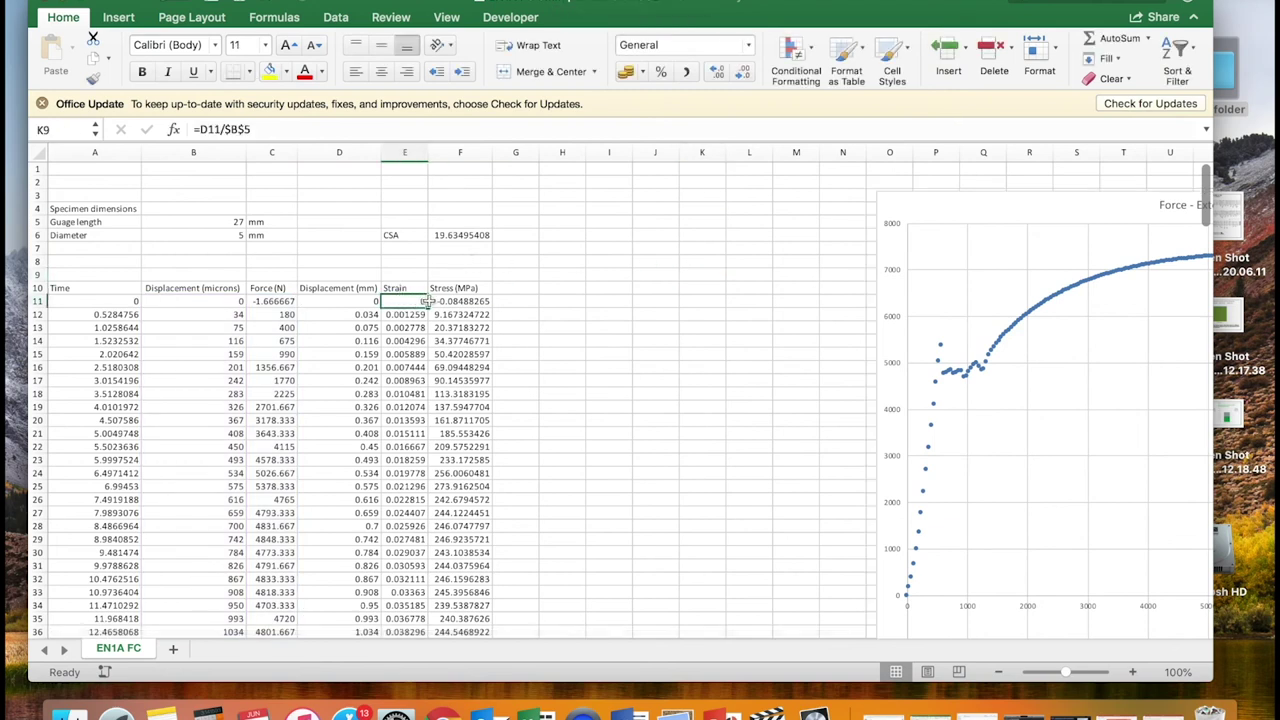
{"action": "left_click_drag", "start_coordinate": [427, 301], "coordinate": [429, 301]}
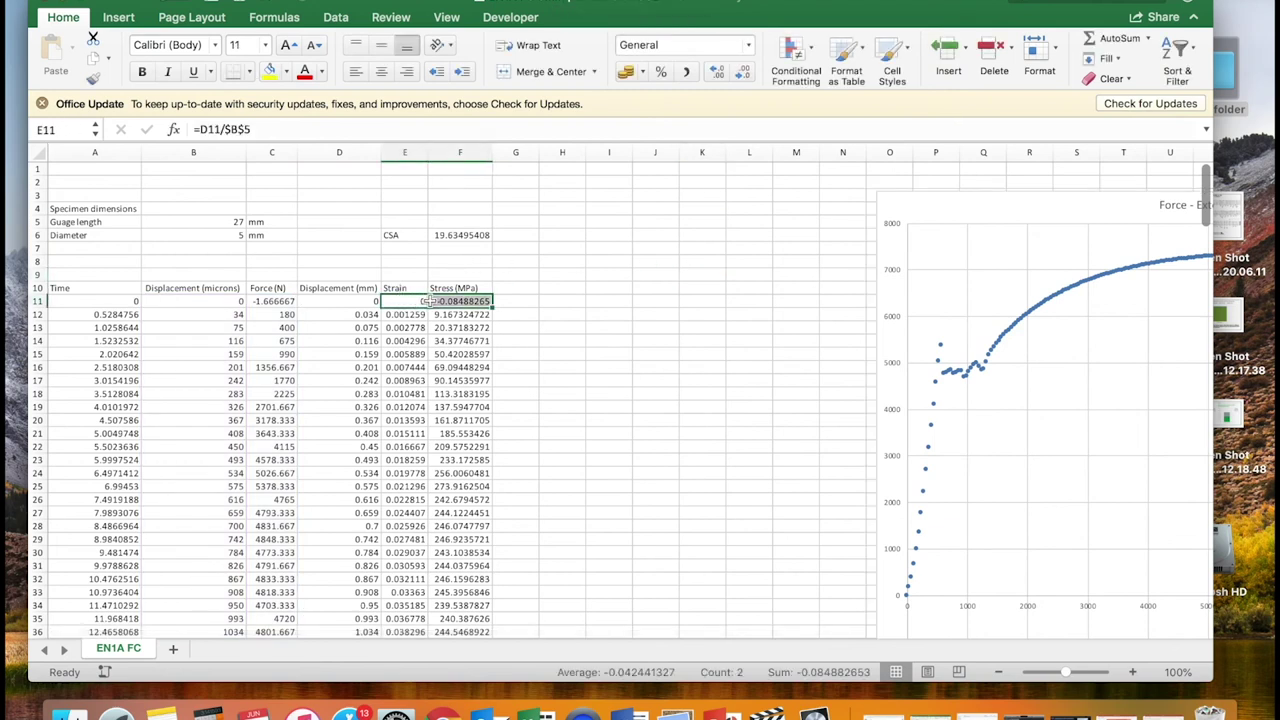
{"action": "key", "text": "super+shift+Down"}
{"action": "scroll", "coordinate": [431, 348], "scroll_direction": "down", "scroll_amount": 5}
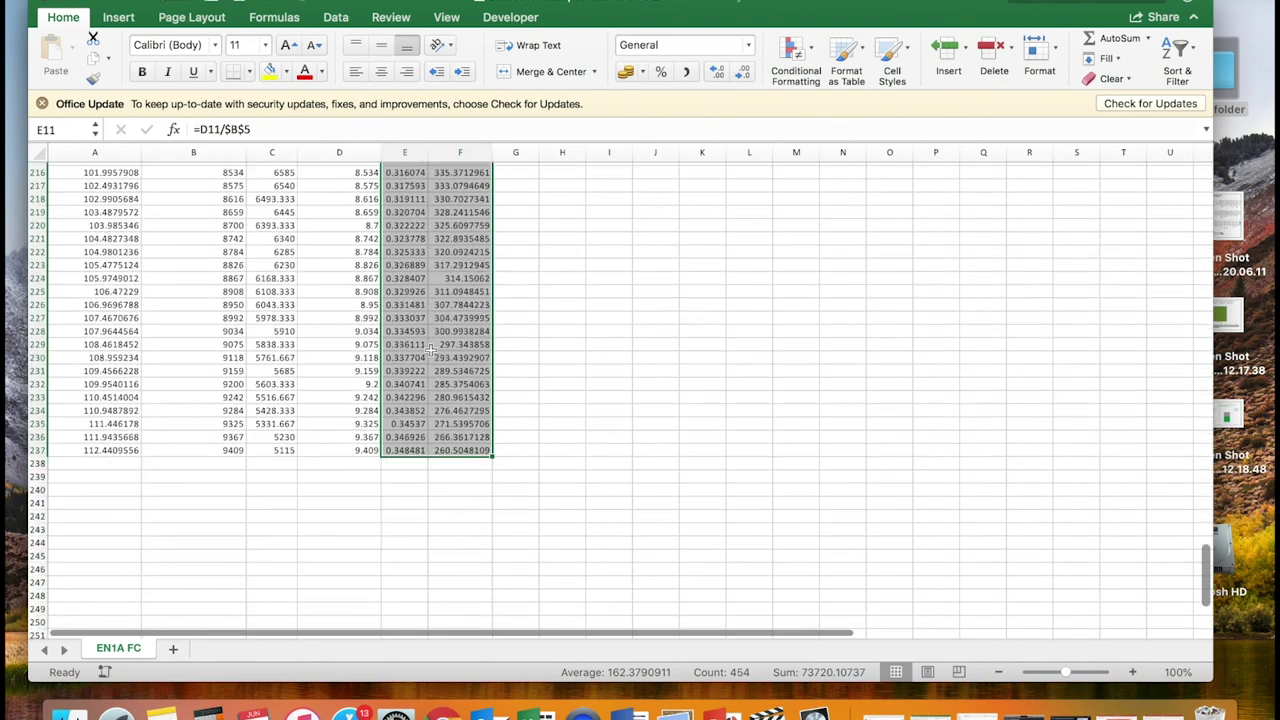
{"action": "left_click", "coordinate": [120, 18]}
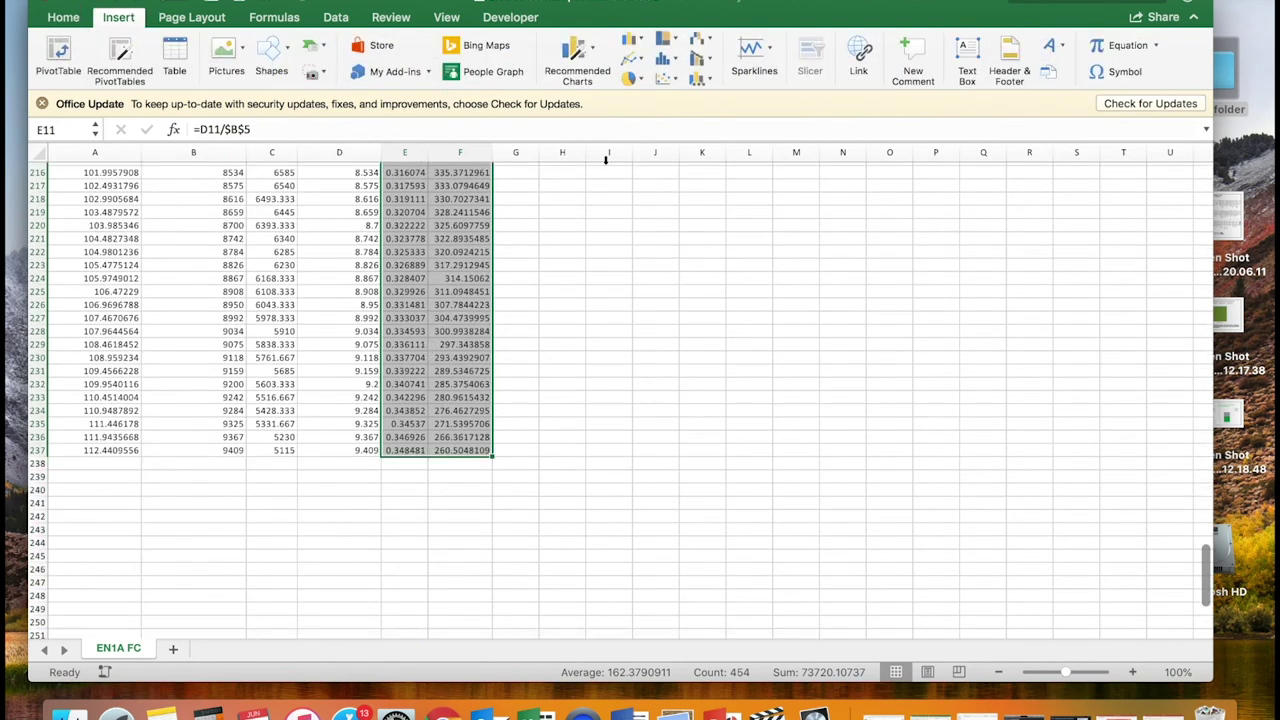
{"action": "left_click", "coordinate": [667, 77]}
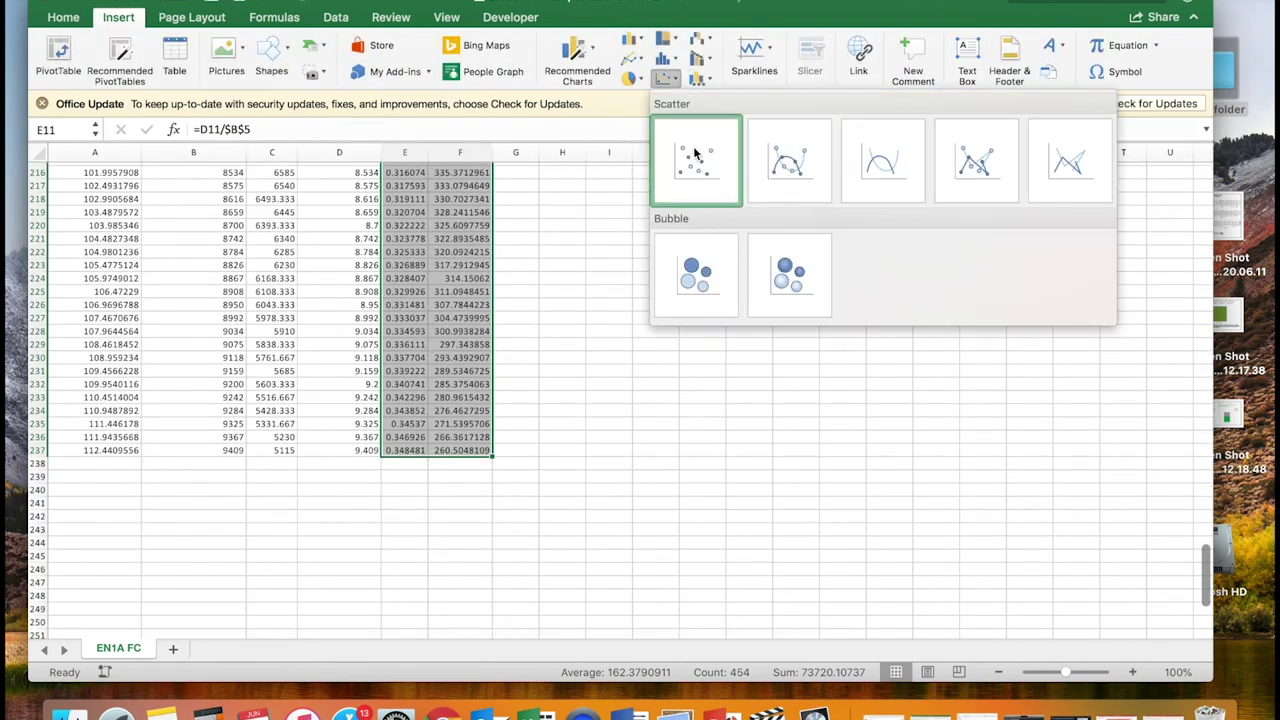
{"action": "left_click", "coordinate": [694, 152]}
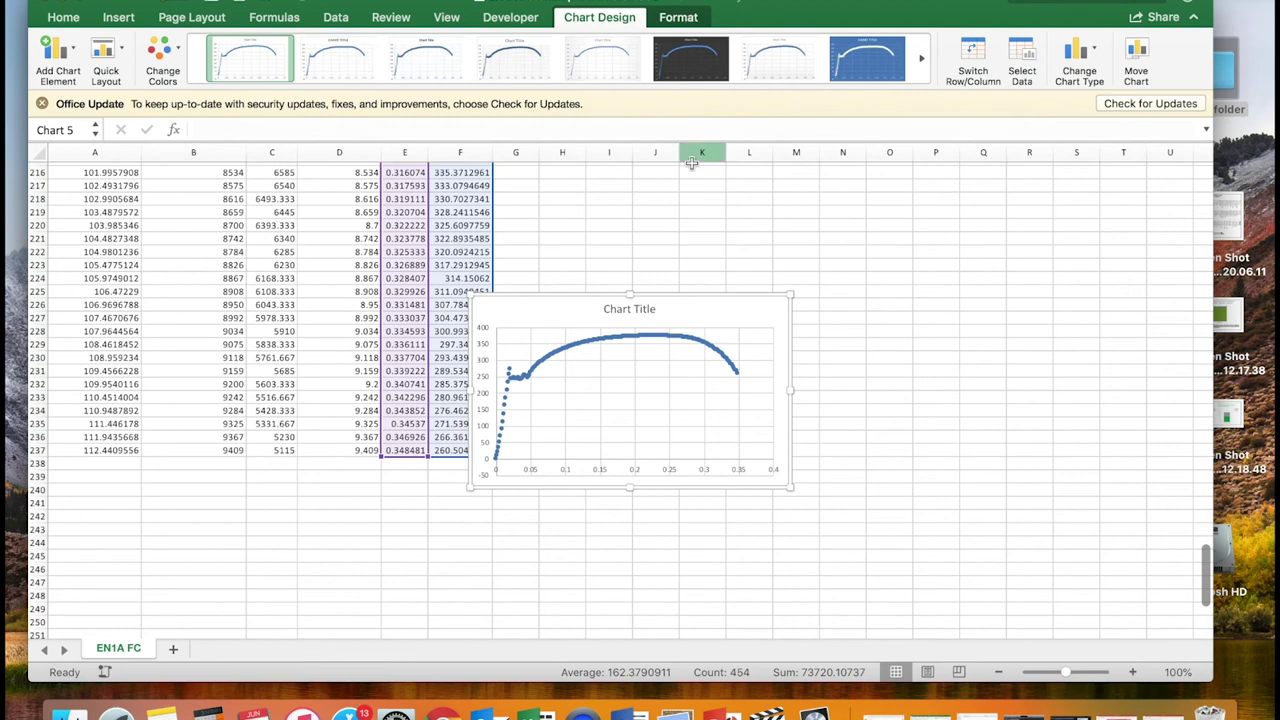
Cut the new stress-strain chart from the end of the data and paste it at H11.
{"action": "right_click", "coordinate": [723, 296]}
{"action": "left_click", "coordinate": [745, 302]}
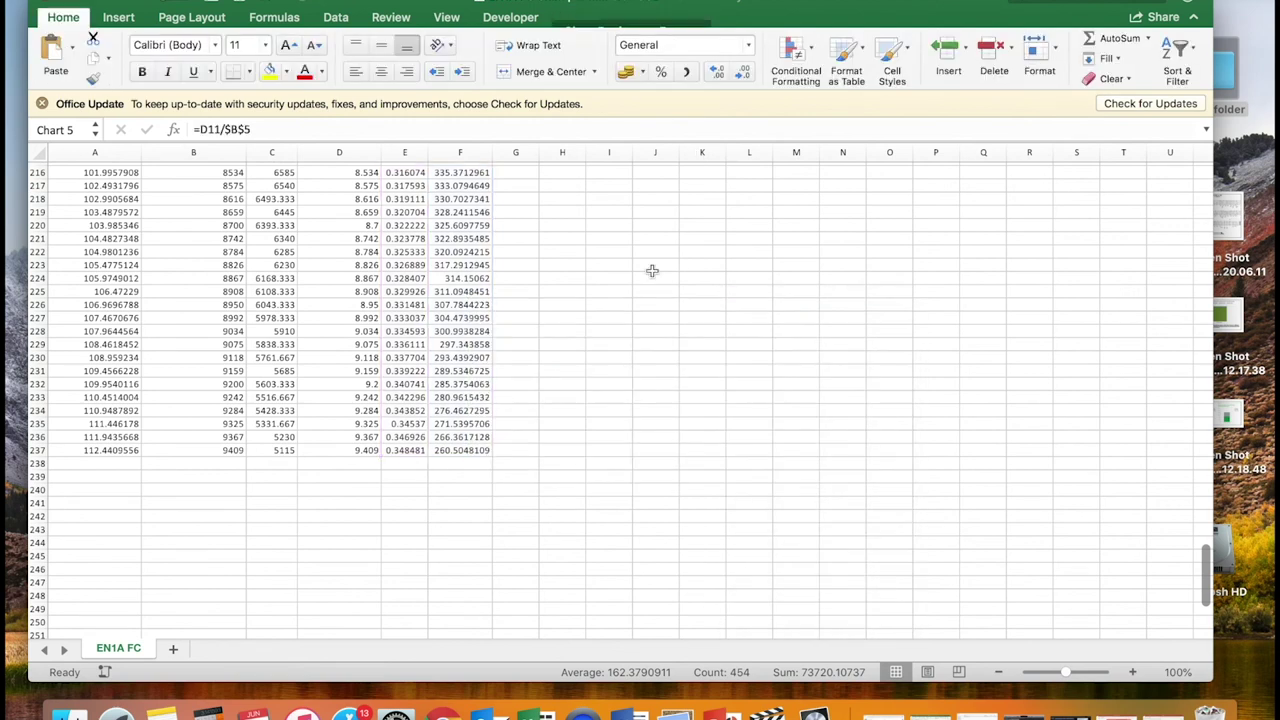
{"action": "scroll", "coordinate": [660, 262], "scroll_direction": "up", "scroll_amount": 10}
{"action": "scroll", "coordinate": [660, 270], "scroll_direction": "up", "scroll_amount": 5}
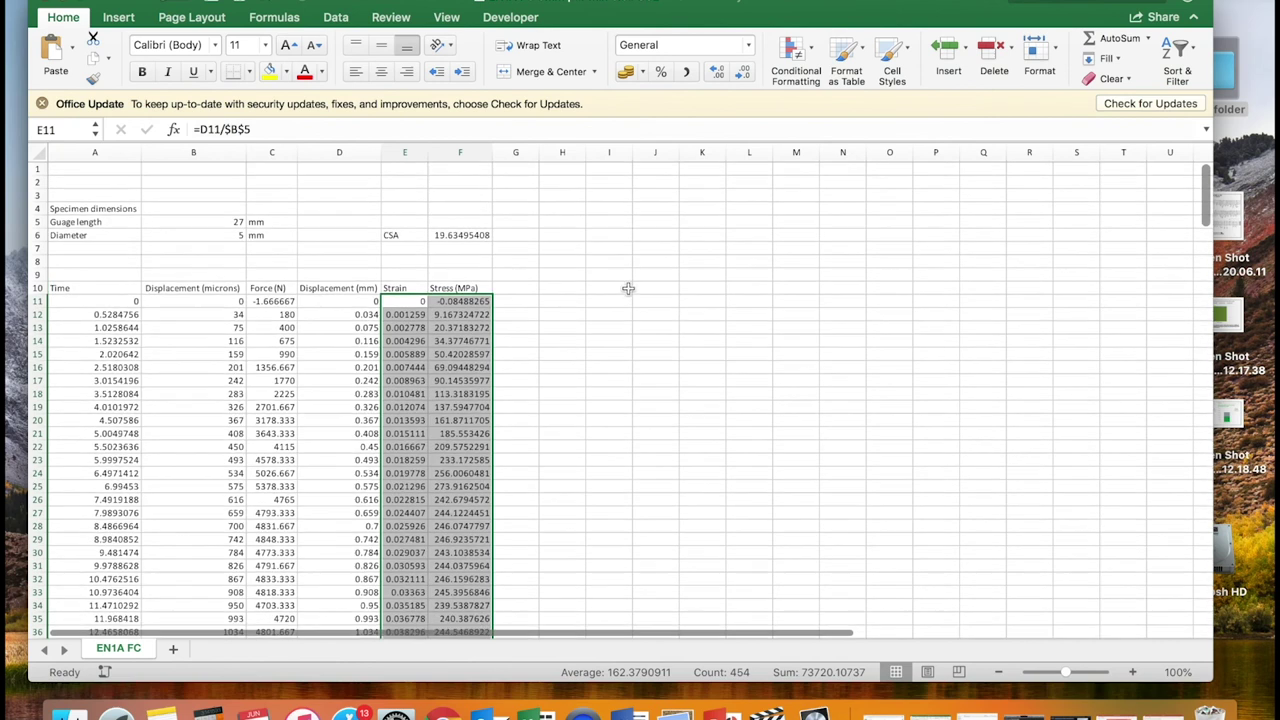
{"action": "left_click", "coordinate": [578, 297]}
{"action": "left_click", "coordinate": [56, 55]}
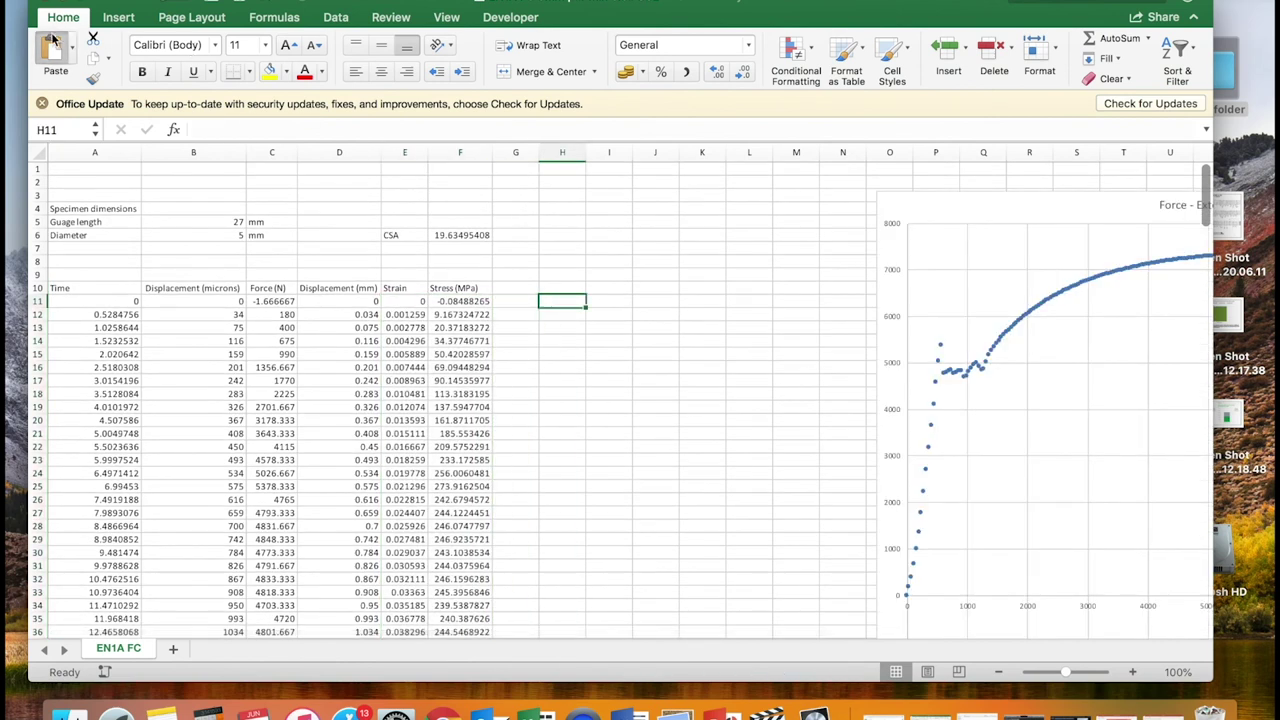
Enlarge the stress-strain chart and place it beside the stress column, spanning roughly columns H to R.
{"action": "left_click_drag", "start_coordinate": [859, 294], "coordinate": [950, 230]}
{"action": "scroll", "coordinate": [734, 529], "scroll_direction": "down", "scroll_amount": 3}
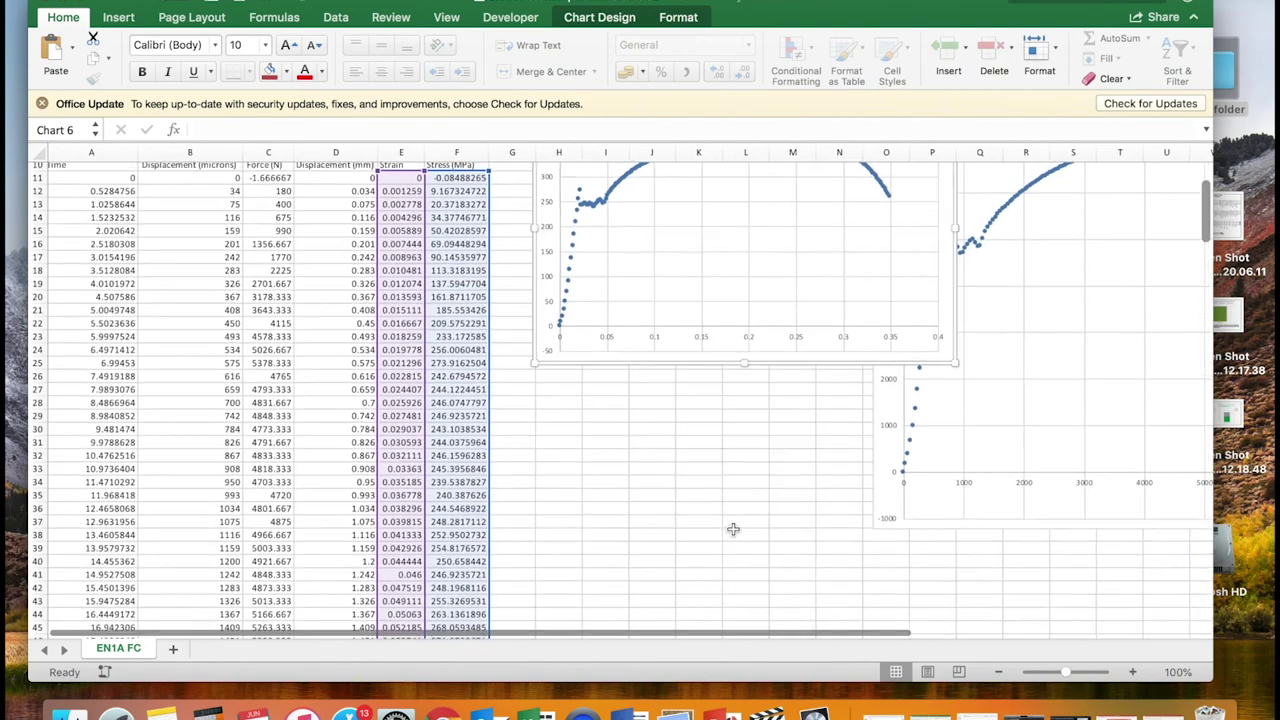
{"action": "scroll", "coordinate": [733, 529], "scroll_direction": "right", "scroll_amount": 1}
{"action": "scroll", "coordinate": [733, 529], "scroll_direction": "up", "scroll_amount": 3}
{"action": "scroll", "coordinate": [733, 529], "scroll_direction": "left", "scroll_amount": 1}
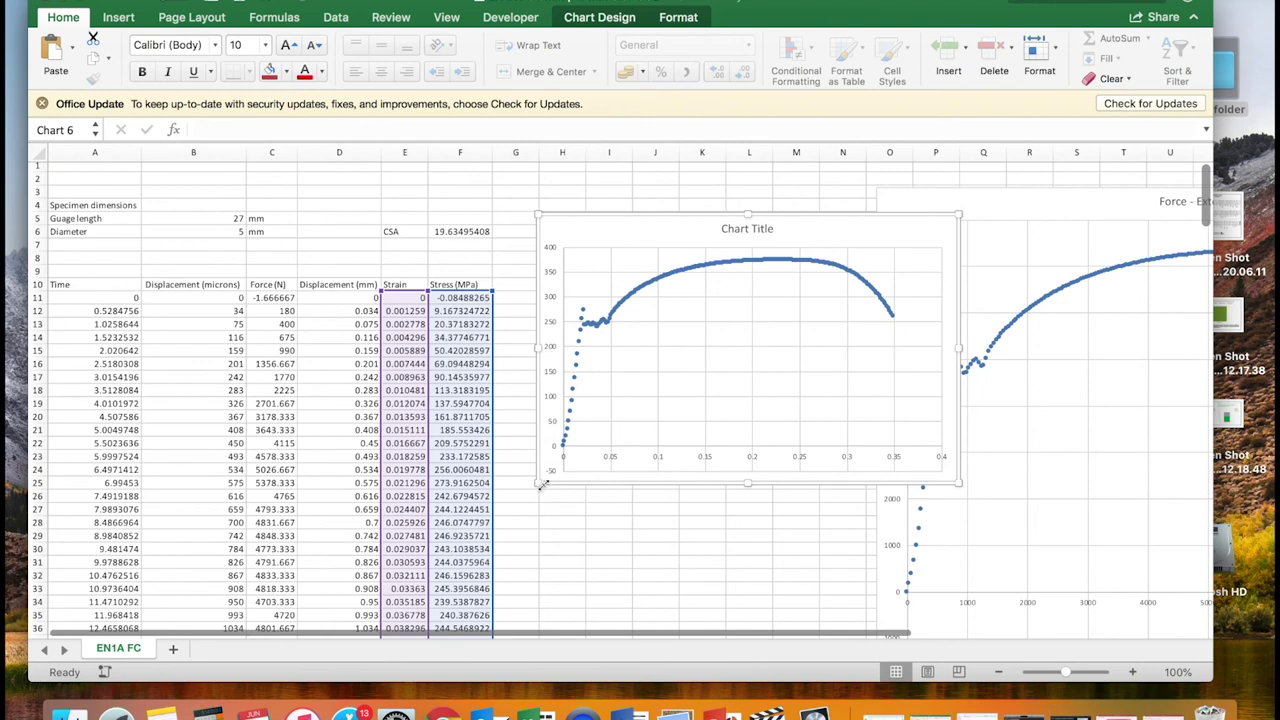
{"action": "left_click_drag", "start_coordinate": [537, 483], "coordinate": [440, 590]}
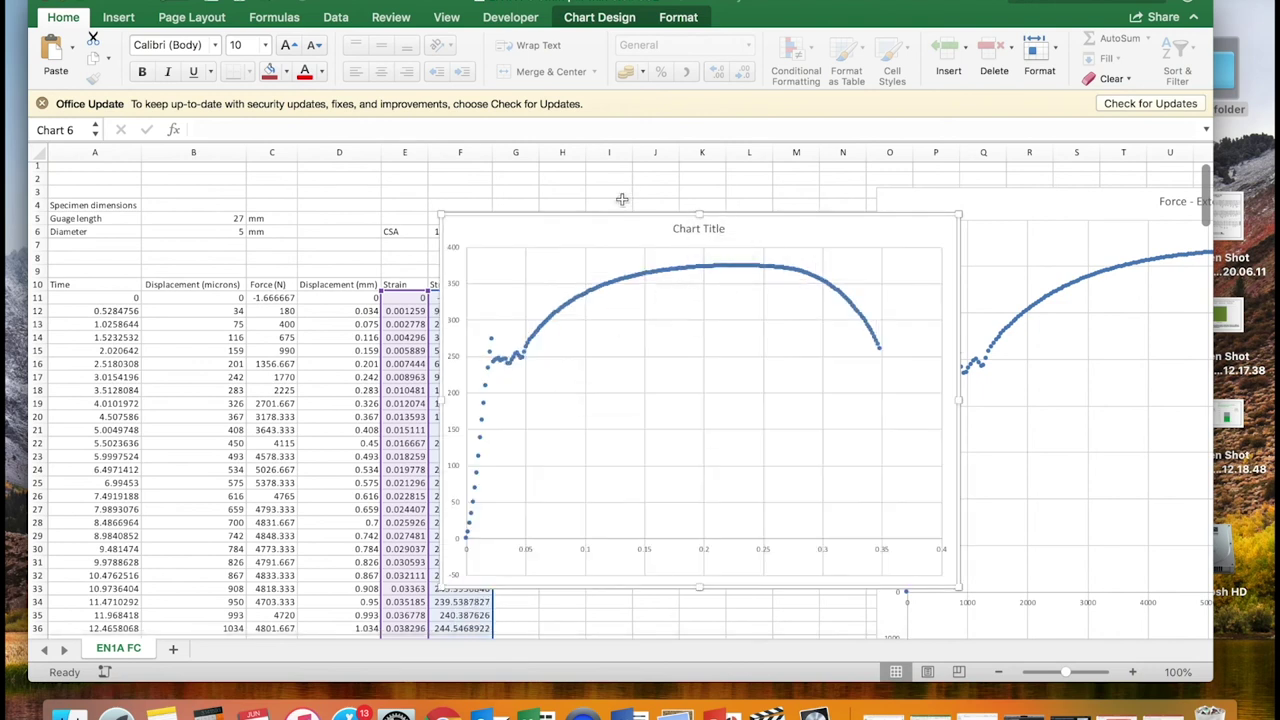
{"action": "left_click_drag", "start_coordinate": [610, 217], "coordinate": [716, 193]}
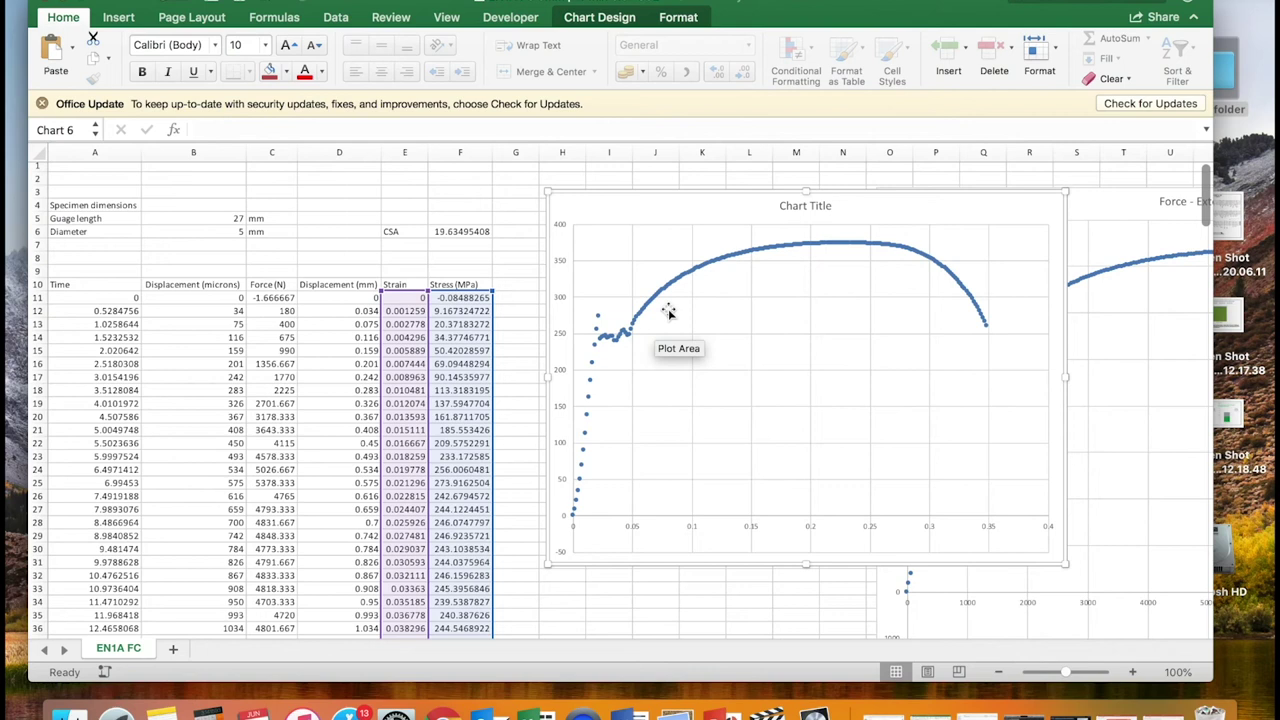
Switch to the Example workbook and review its nine-step procedure and the conversion of displacement to millimetres starting from zero.
{"action": "left_click", "coordinate": [1163, 712]}
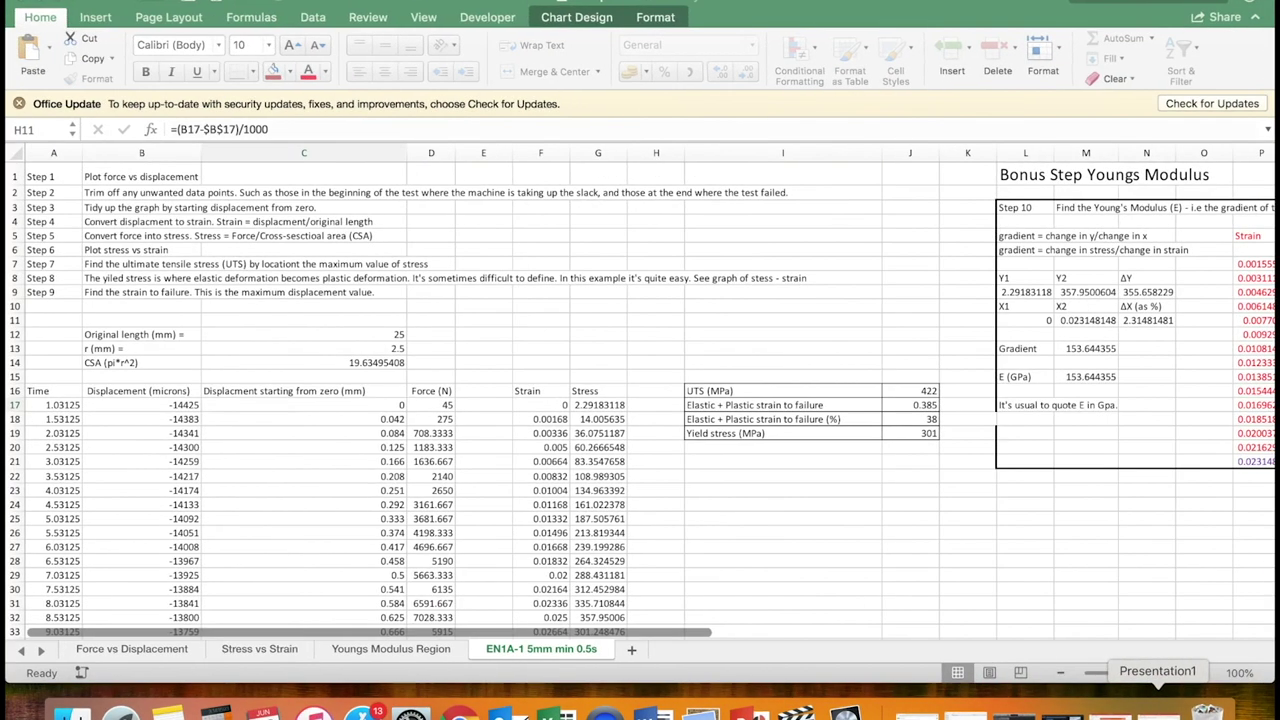
{"action": "left_click_drag", "start_coordinate": [107, 176], "coordinate": [110, 297]}
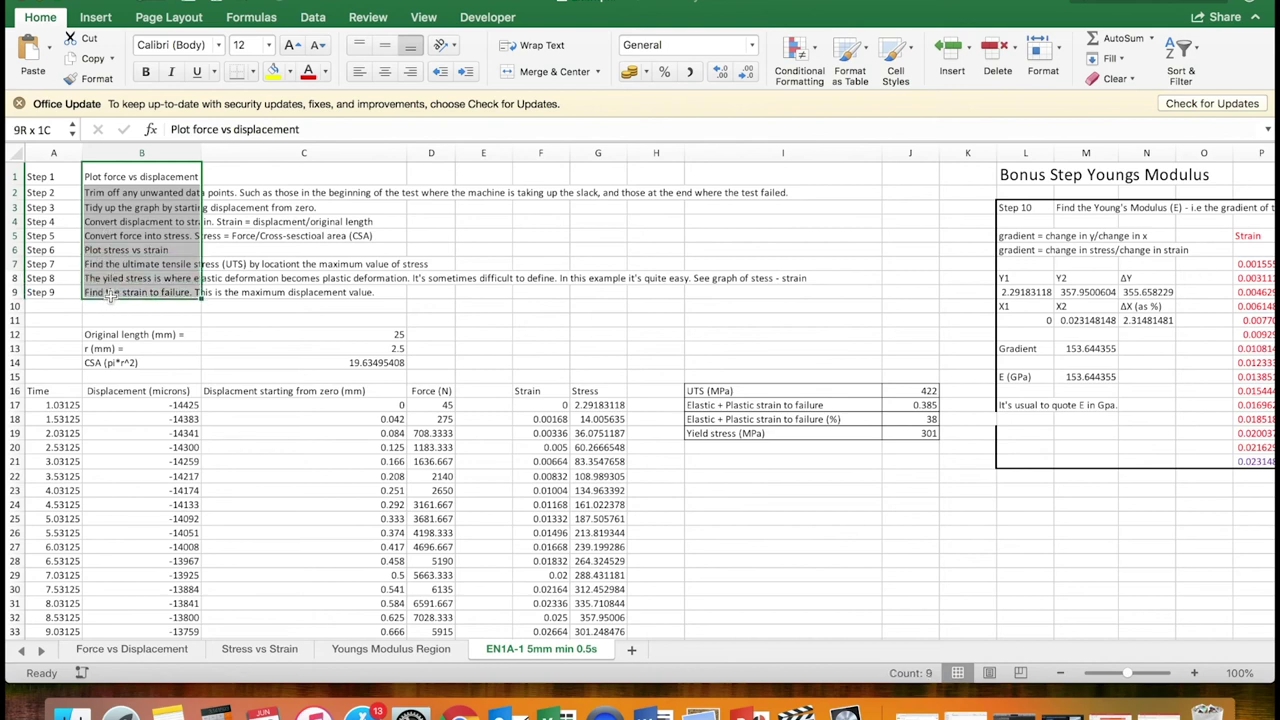
{"action": "left_click", "coordinate": [456, 351]}
{"action": "left_click_drag", "start_coordinate": [150, 410], "coordinate": [329, 421]}
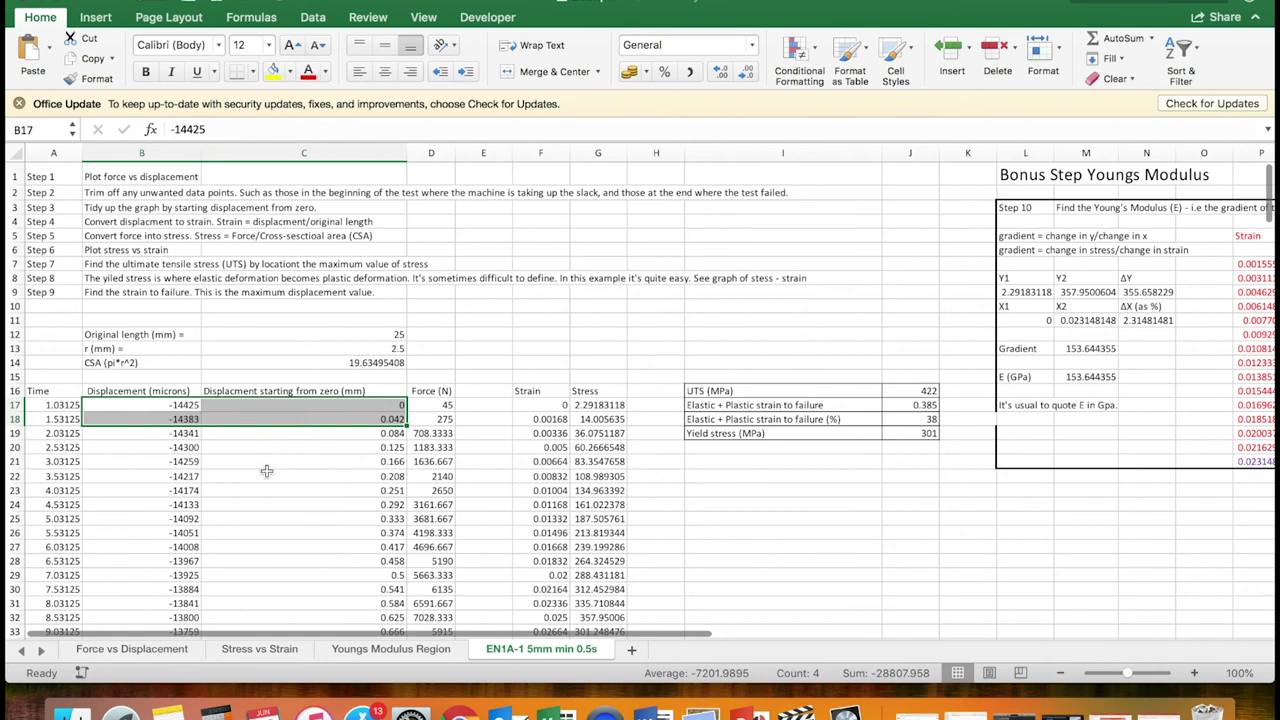
{"action": "left_click", "coordinate": [283, 488]}
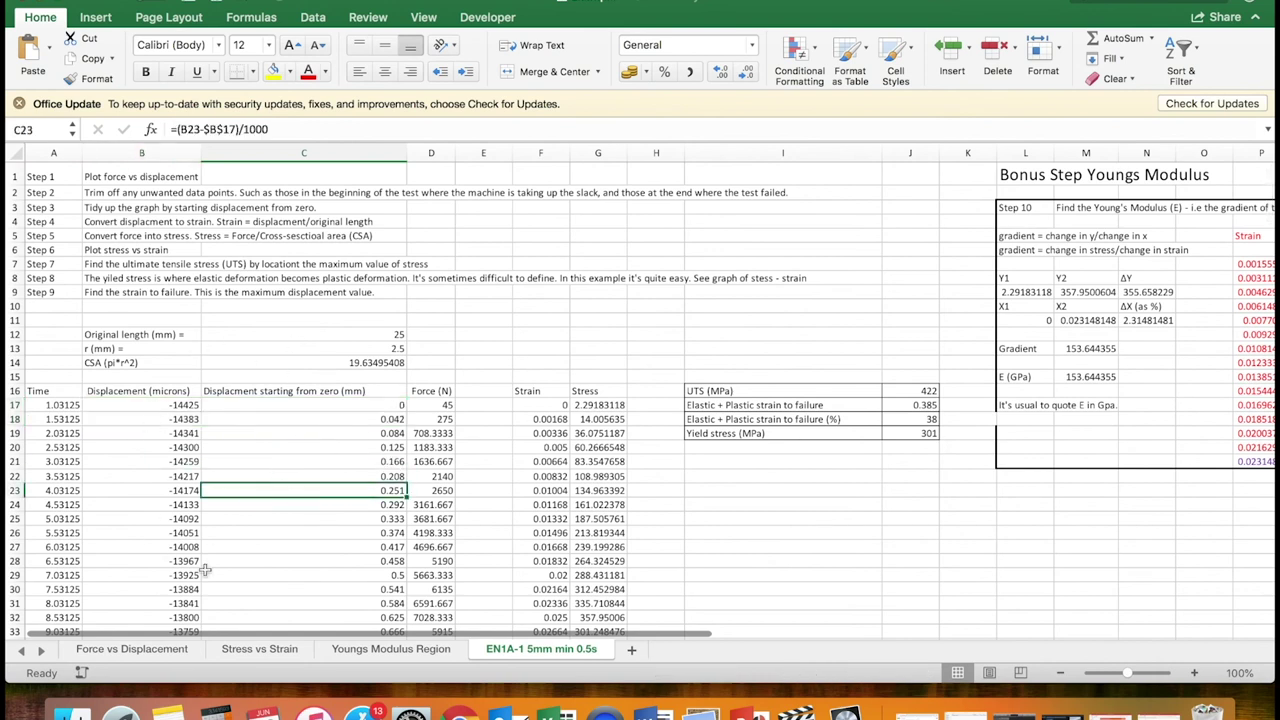
Show the Example workbook's Stress vs Strain sheet and lower its window to compare its curve with the new stress-strain chart.
{"action": "left_click", "coordinate": [259, 650]}
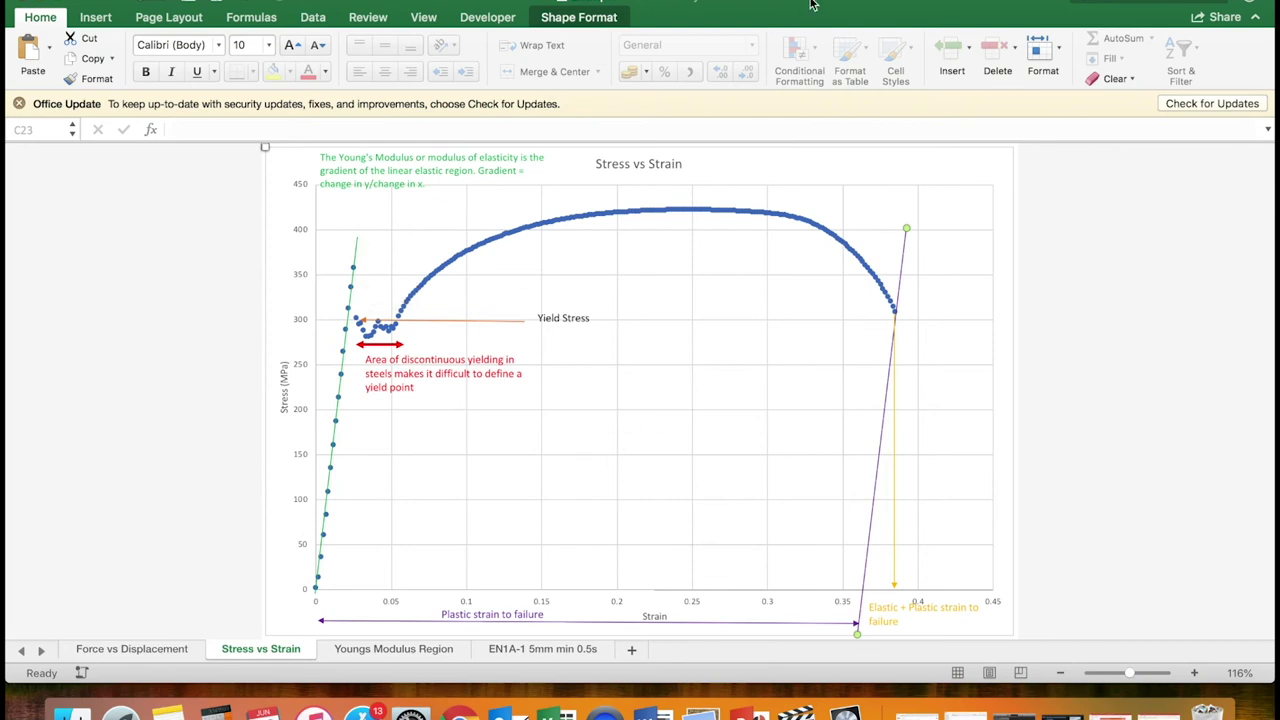
{"action": "left_click_drag", "start_coordinate": [812, 5], "coordinate": [796, 292]}
{"action": "left_click", "coordinate": [575, 289]}
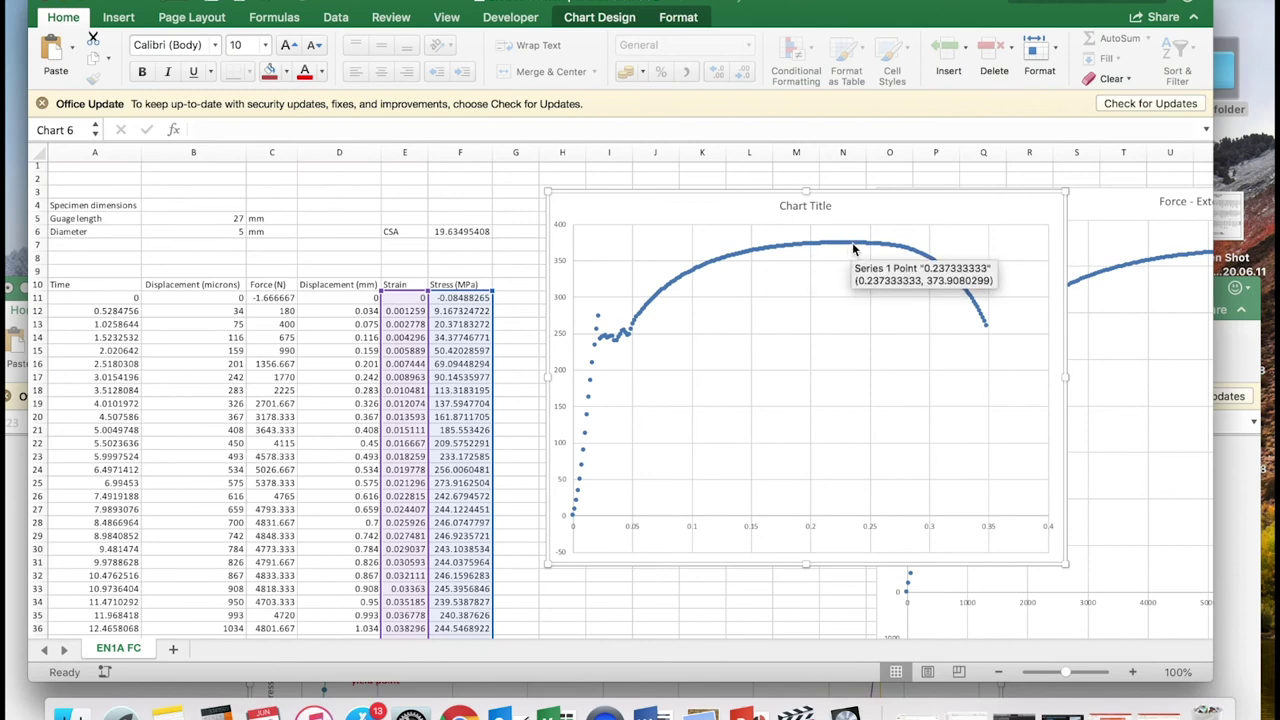
{"action": "left_click", "coordinate": [1232, 470]}
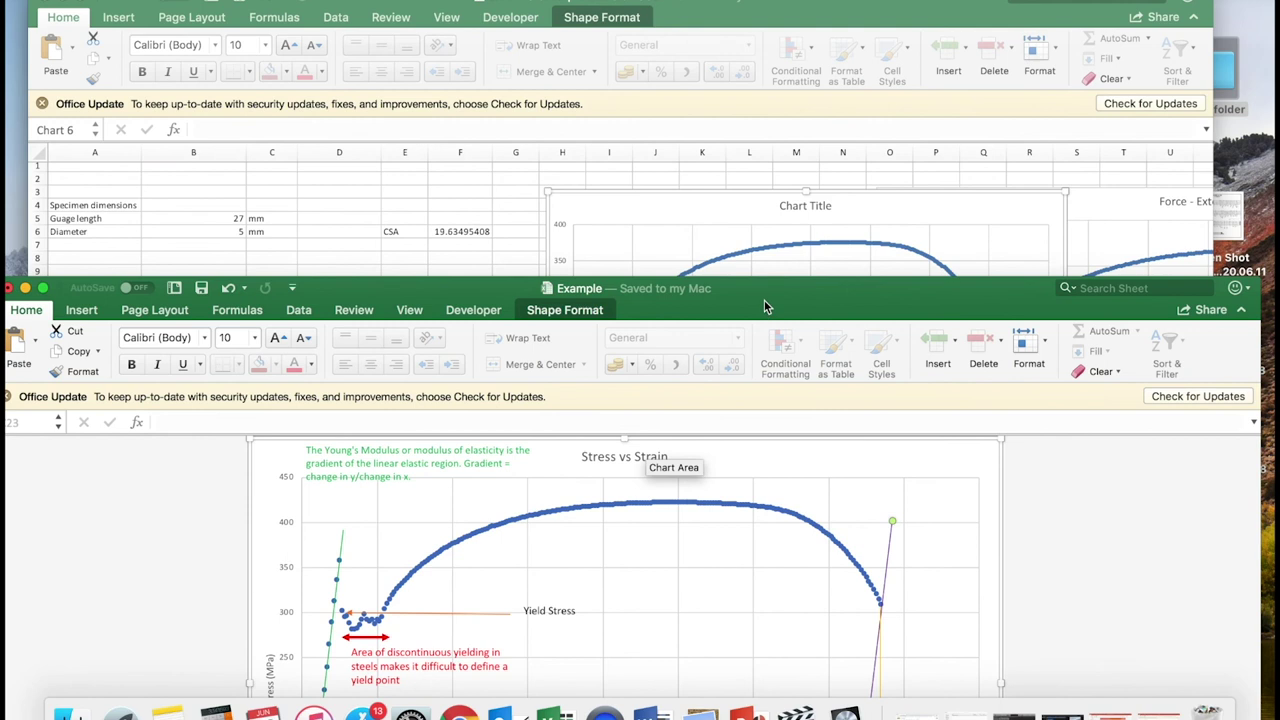
Raise the Example window, move the green gradient line across to start at about 0.03 strain, and return it to the linear elastic region.
{"action": "left_click_drag", "start_coordinate": [764, 292], "coordinate": [780, 10]}
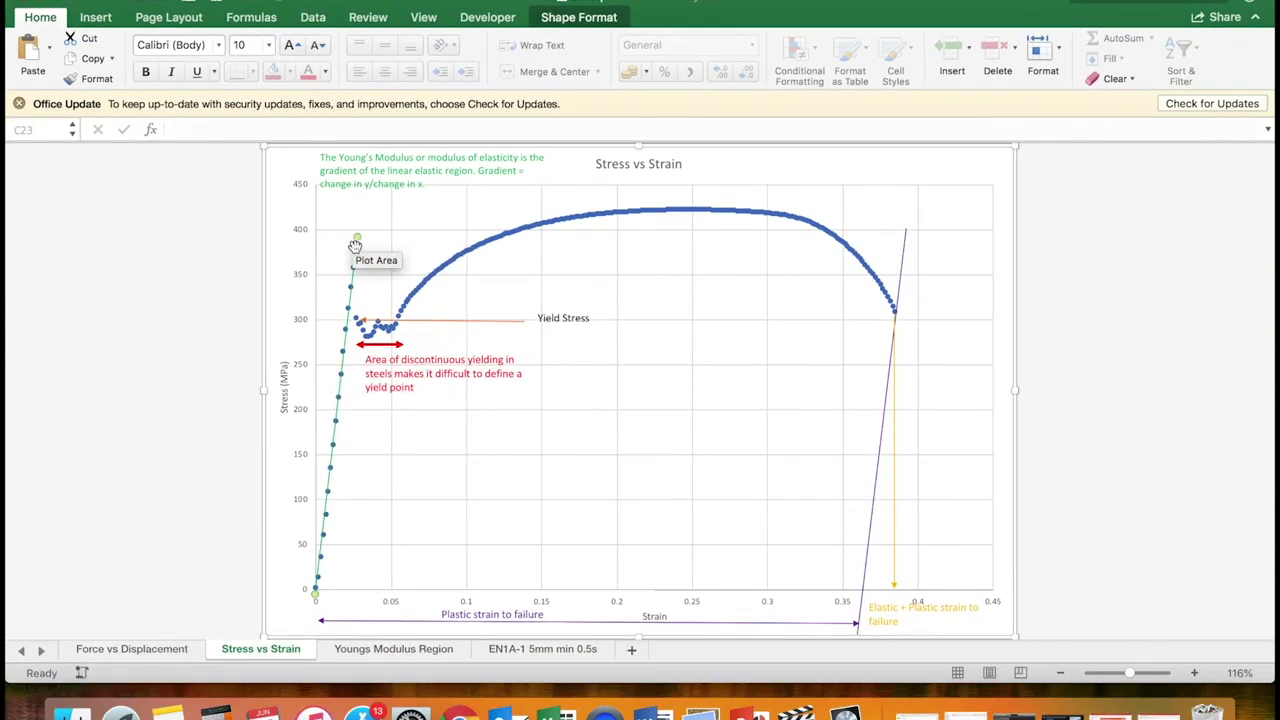
{"action": "mouse_move", "coordinate": [356, 237]}
{"action": "left_mouse_down"}
{"action": "mouse_move", "coordinate": [404, 255]}
{"action": "mouse_move", "coordinate": [353, 228]}
{"action": "mouse_move", "coordinate": [395, 251]}
{"action": "mouse_move", "coordinate": [512, 378]}
{"action": "mouse_move", "coordinate": [519, 408]}
{"action": "mouse_move", "coordinate": [470, 356]}
{"action": "mouse_move", "coordinate": [311, 258]}
{"action": "mouse_move", "coordinate": [324, 240]}
{"action": "mouse_move", "coordinate": [358, 248]}
{"action": "mouse_move", "coordinate": [358, 222]}
{"action": "left_mouse_up"}
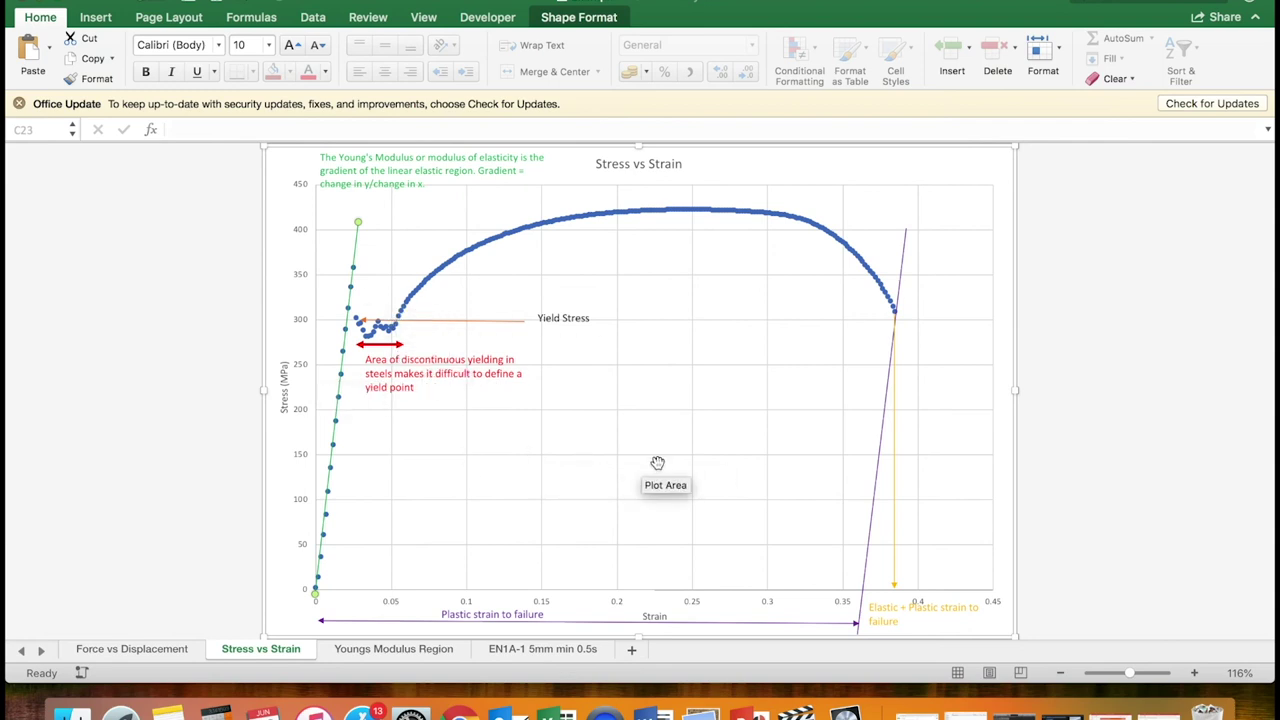
{"action": "mouse_move", "coordinate": [356, 322]}
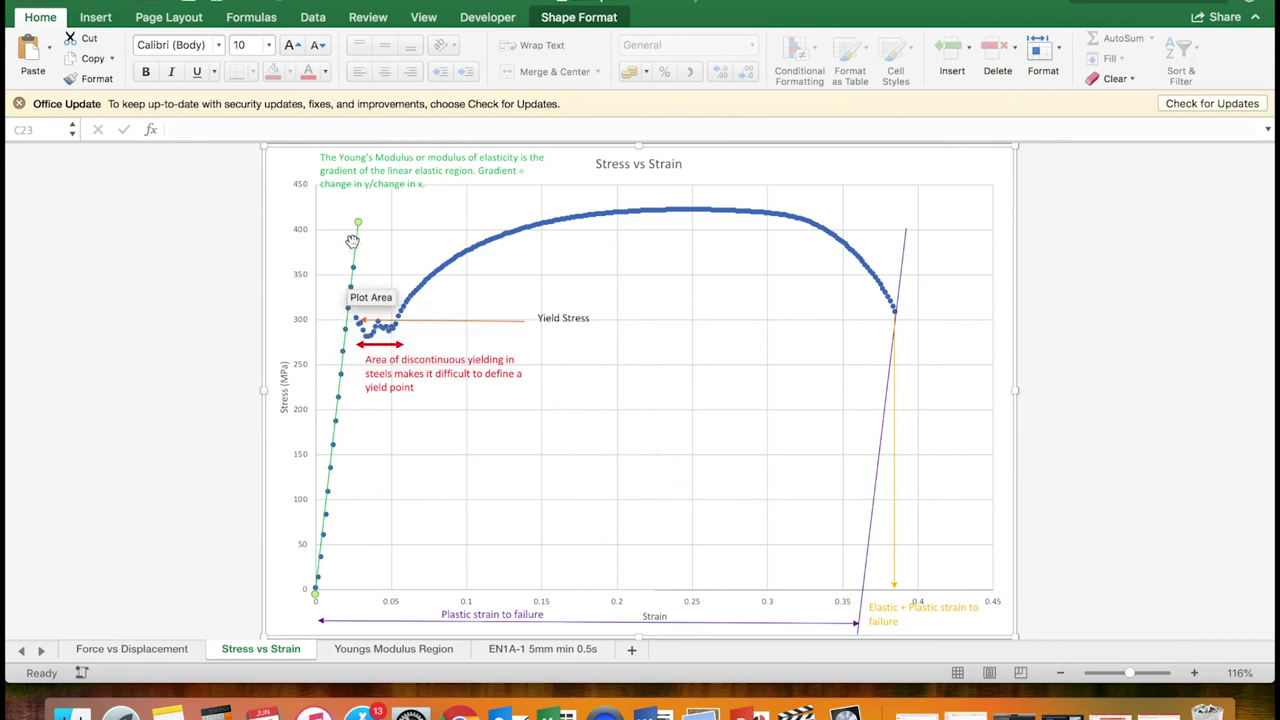
{"action": "left_click_drag", "start_coordinate": [356, 241], "coordinate": [401, 249]}
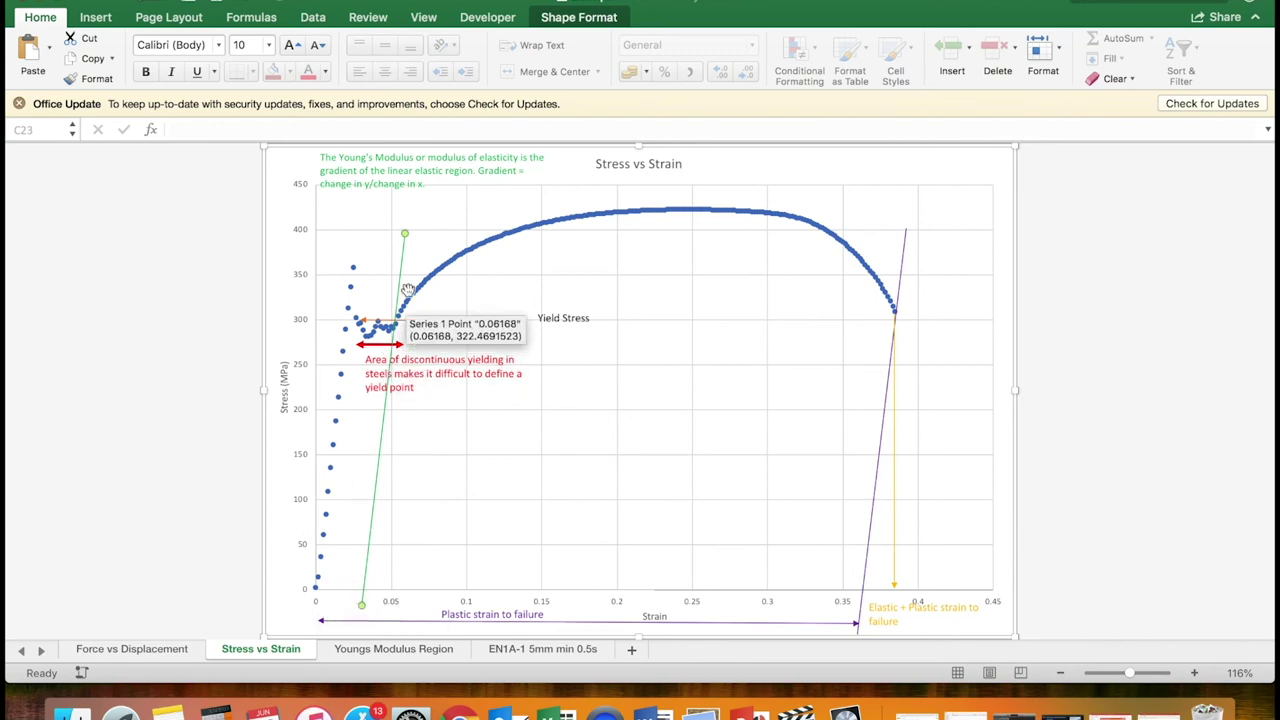
{"action": "left_click_drag", "start_coordinate": [401, 261], "coordinate": [355, 257]}
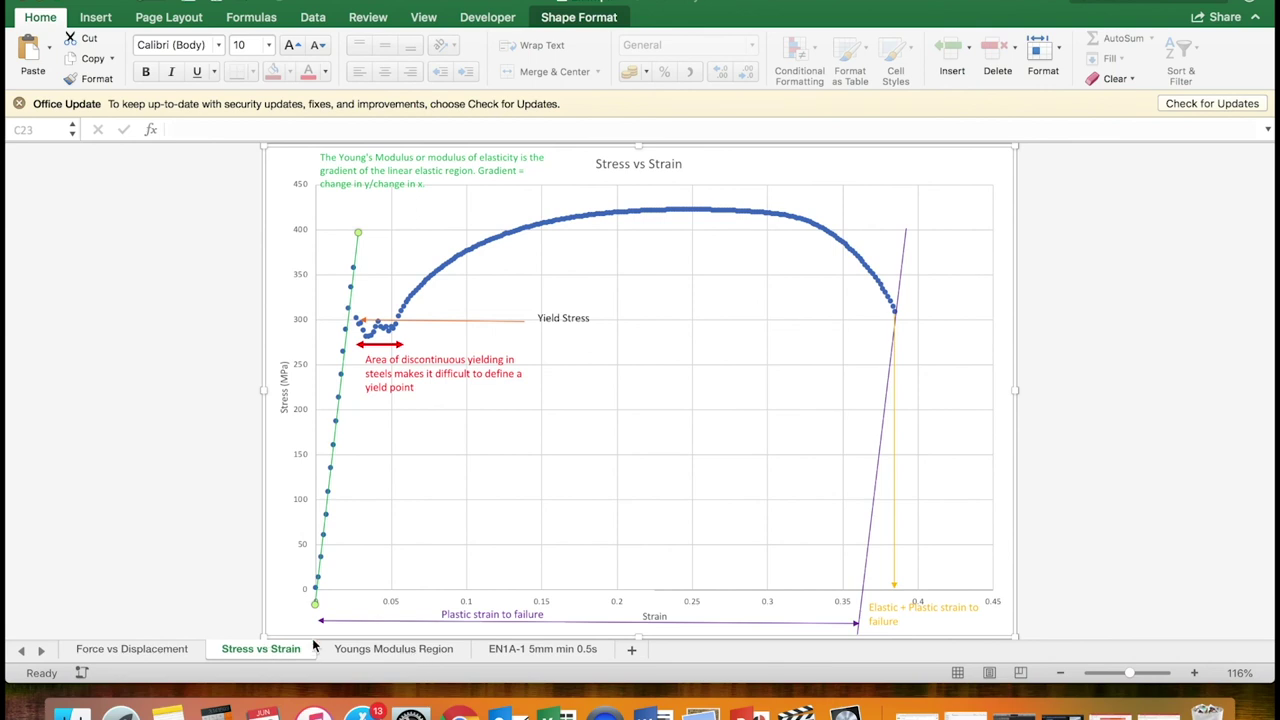
Show the EN1A-1 5mm min 0.5s sheet and examine the UTS formula, the yield stress and the strain-to-failure entries in its results table.
{"action": "left_click", "coordinate": [566, 650]}
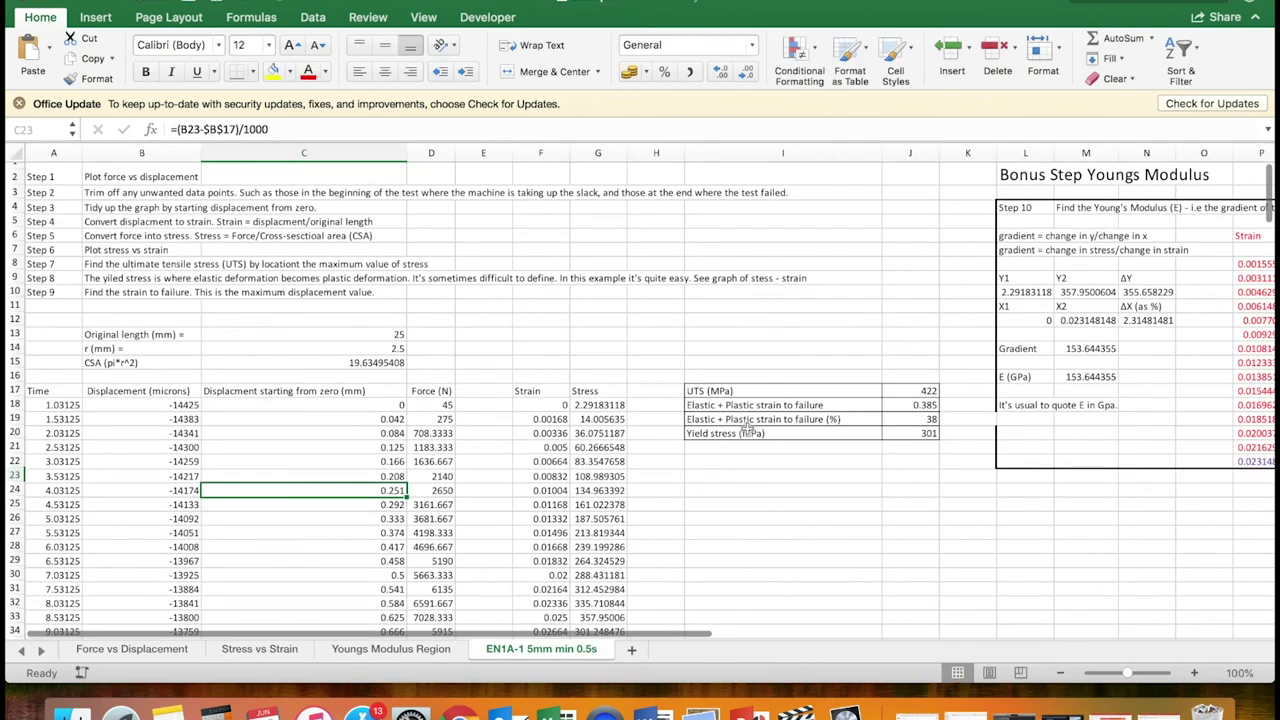
{"action": "left_click", "coordinate": [910, 391]}
{"action": "double_click", "coordinate": [910, 391]}
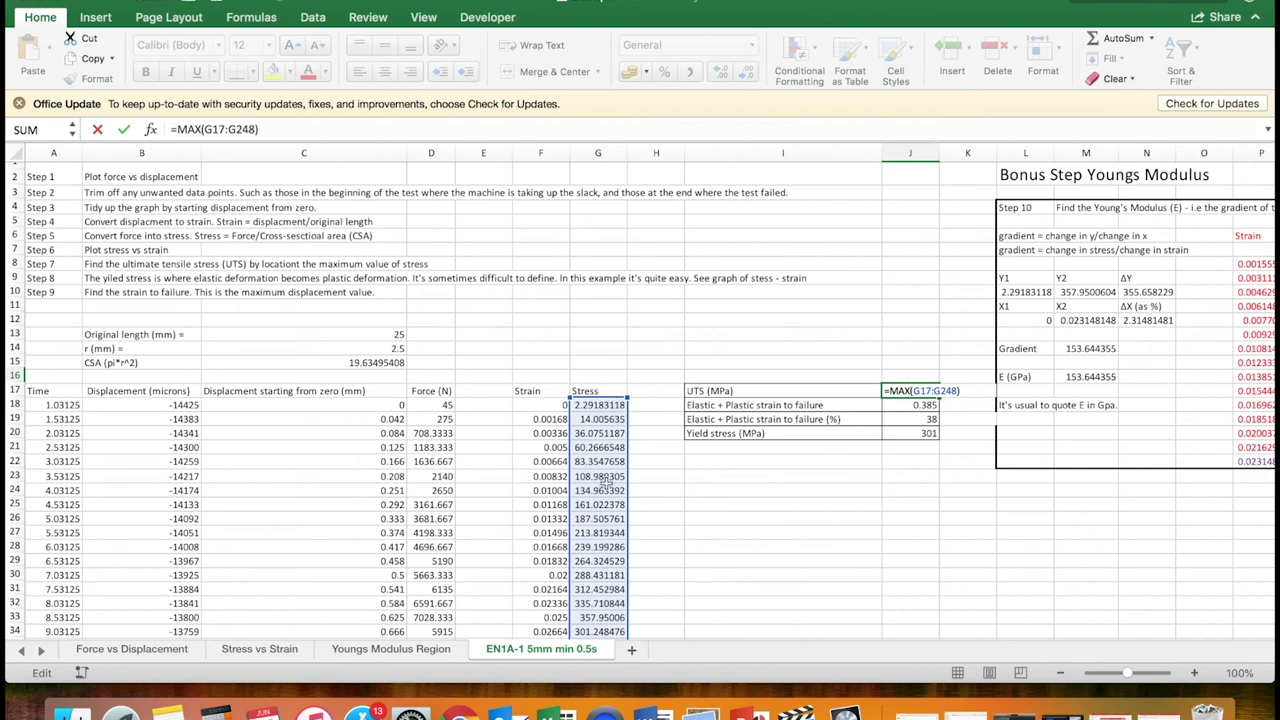
{"action": "key", "text": "Return"}
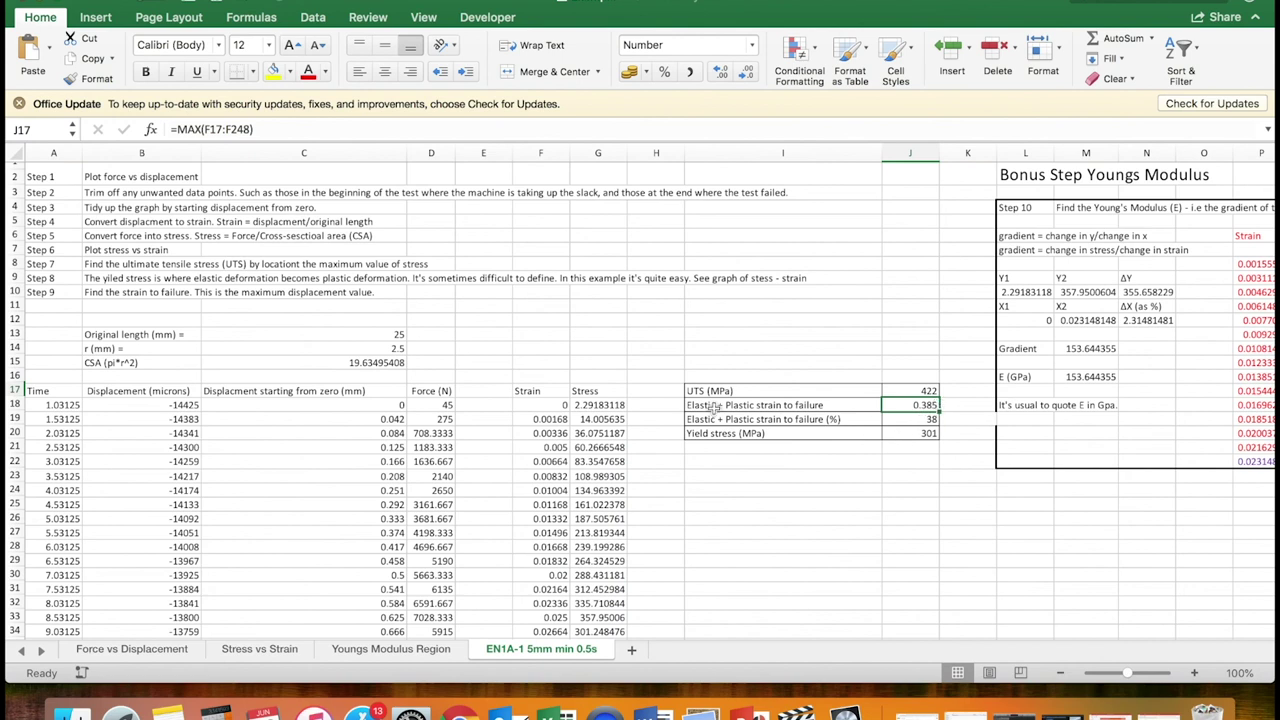
{"action": "left_click", "coordinate": [908, 434]}
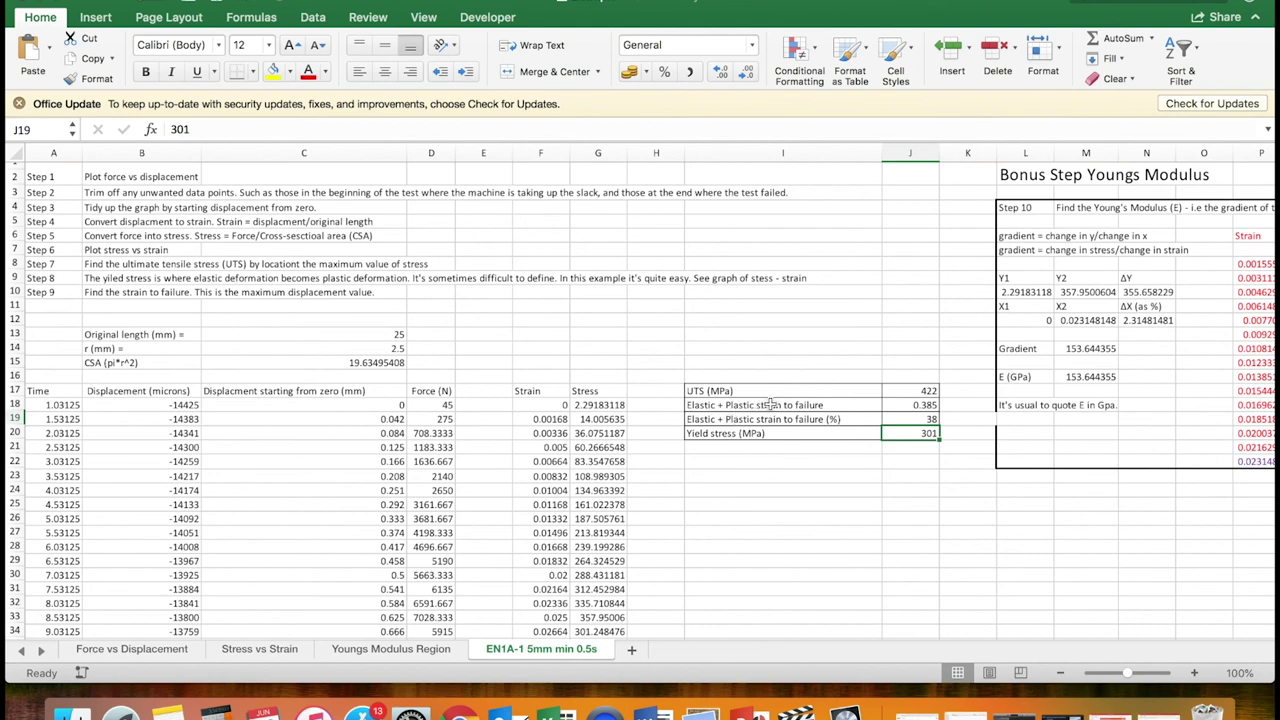
{"action": "left_click", "coordinate": [771, 405]}
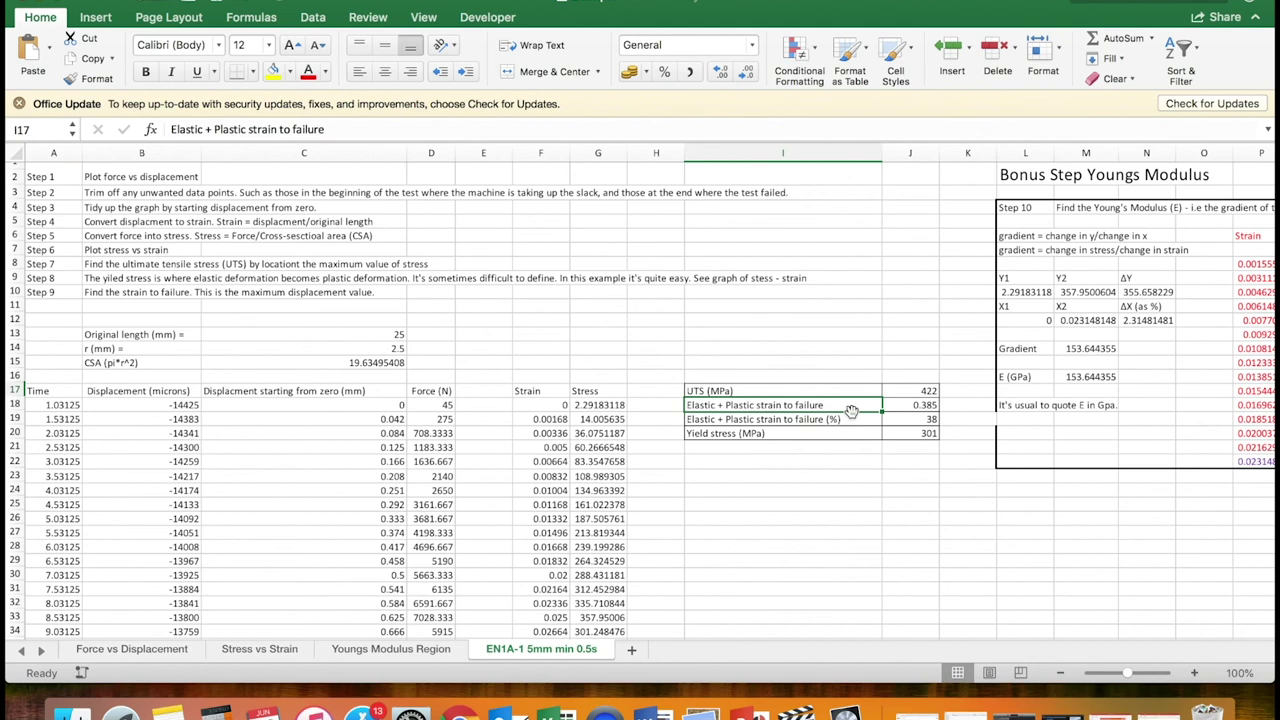
Examine the failure point on the Stress vs Strain chart and compare it with the elastic + plastic strain to failure formula in the results table.
{"action": "left_click", "coordinate": [262, 649]}
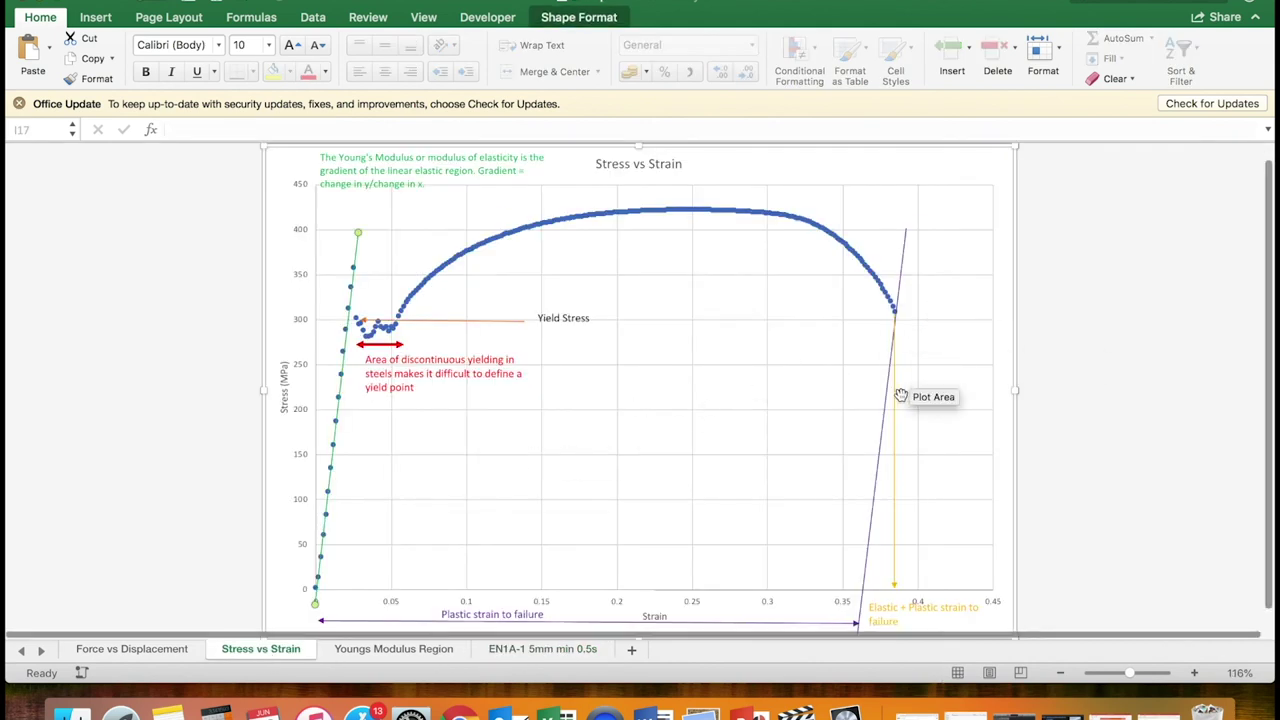
{"action": "mouse_move", "coordinate": [894, 312]}
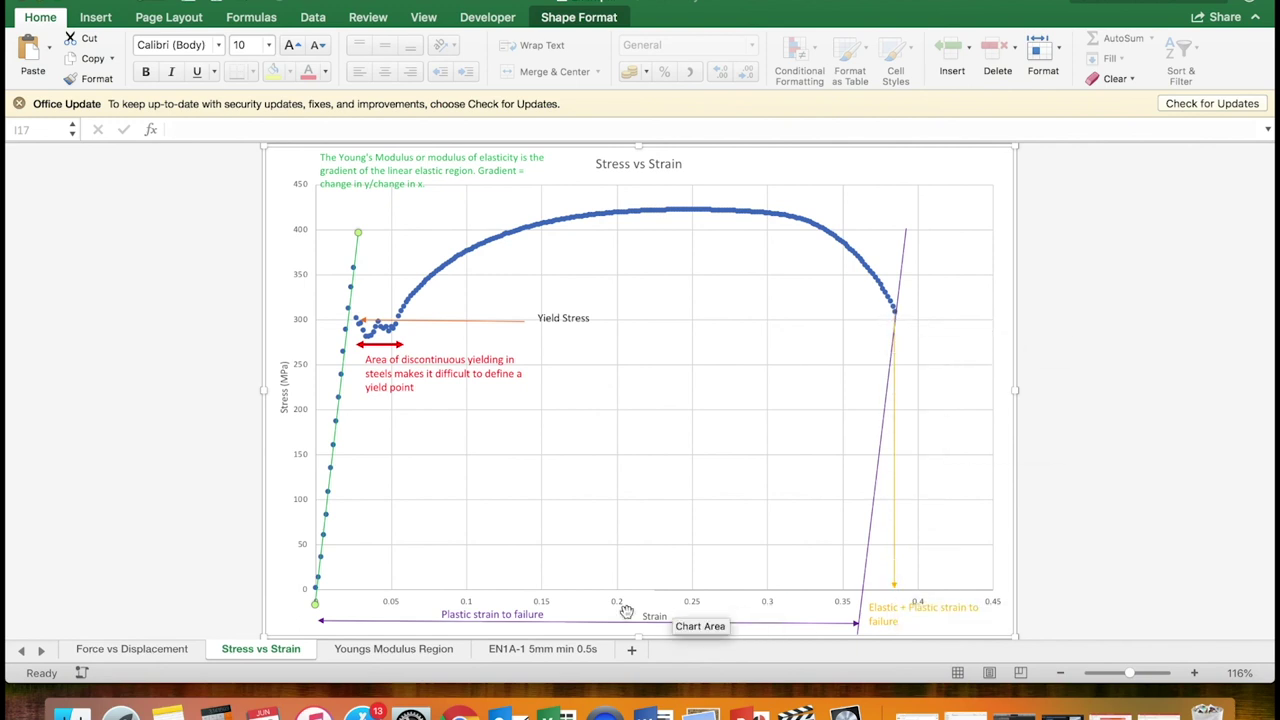
{"action": "left_click", "coordinate": [832, 378]}
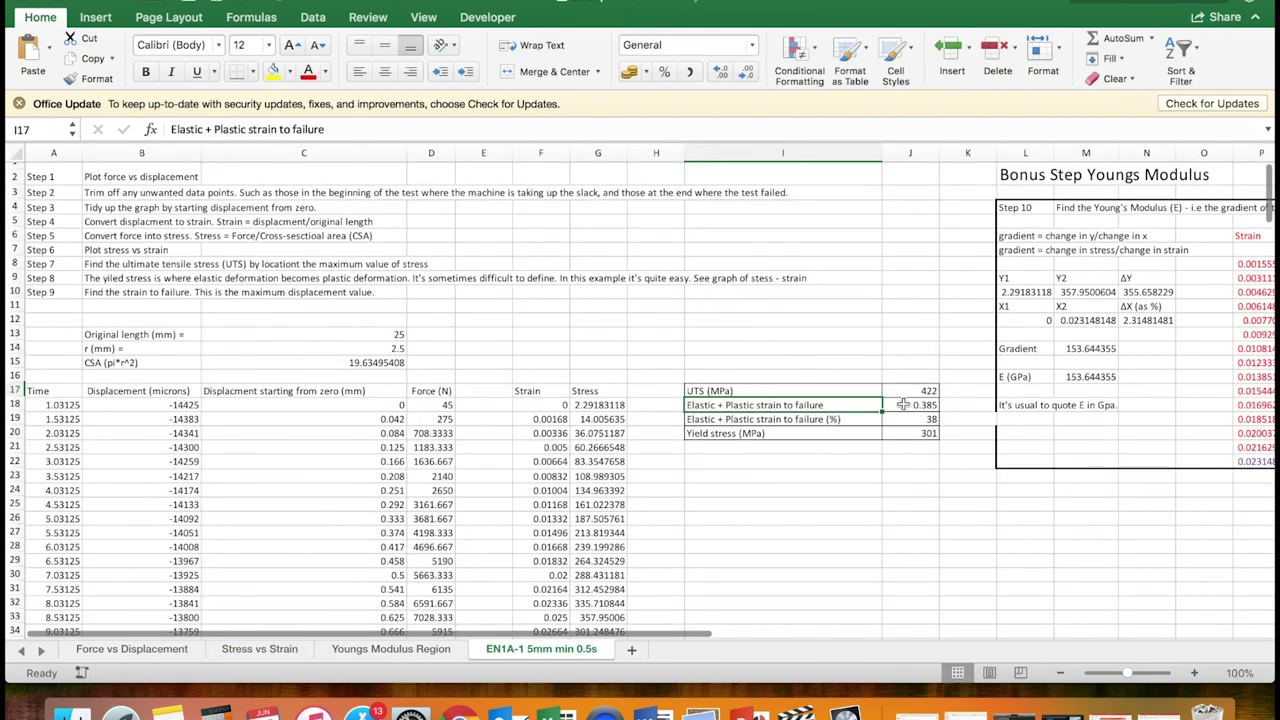
{"action": "double_click", "coordinate": [910, 405]}
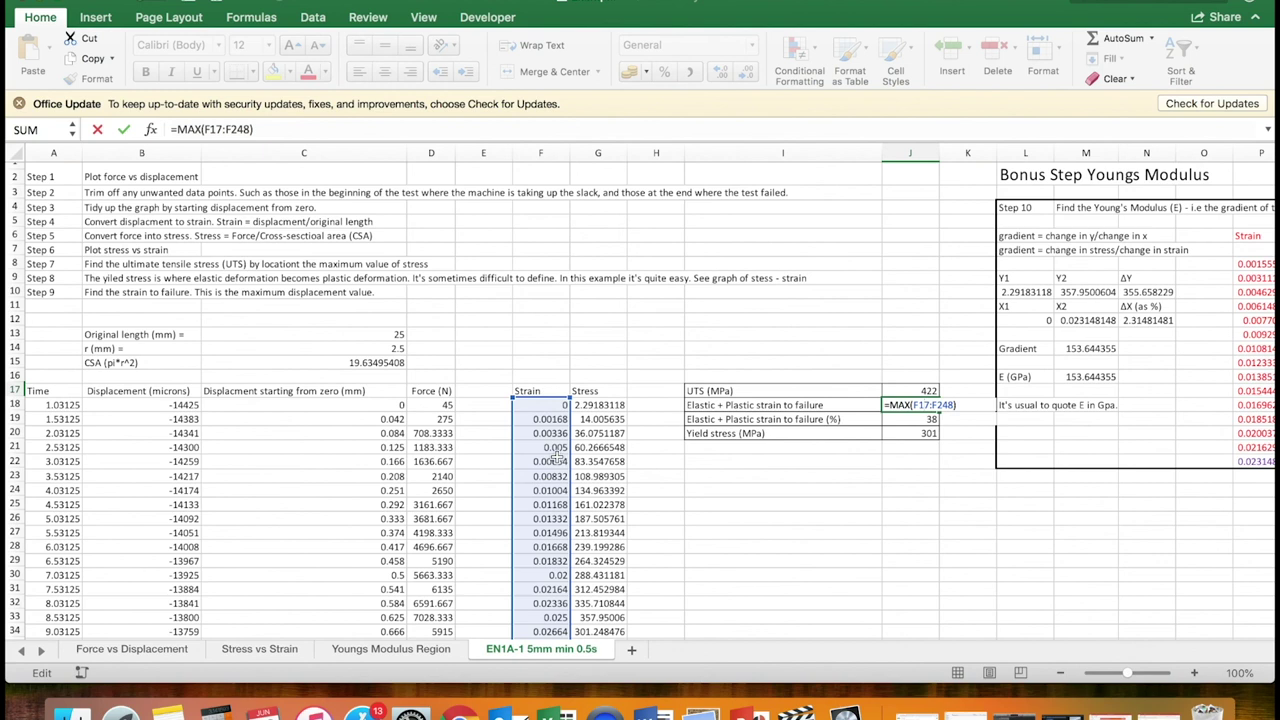
{"action": "key", "text": "Escape"}
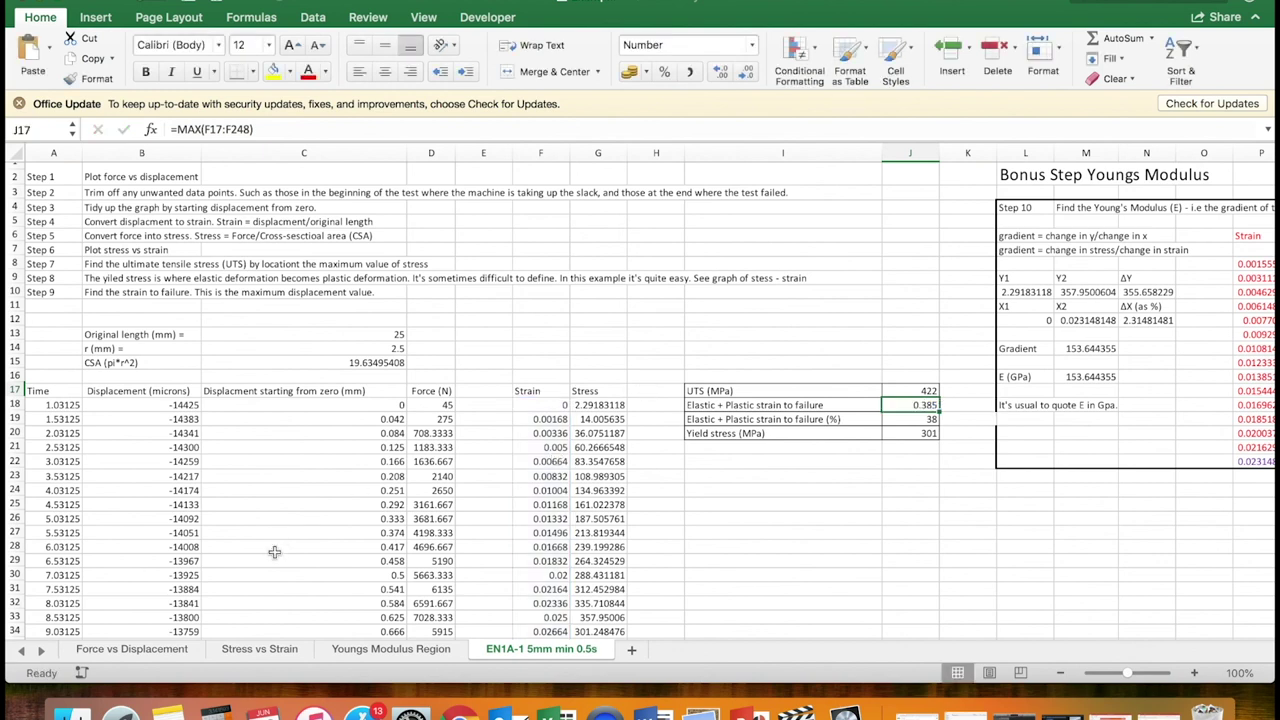
On the Stress vs Strain chart, nudge the green elastic line slightly upward and raise the purple failure line to end at about 420 MPa.
{"action": "left_click", "coordinate": [275, 648]}
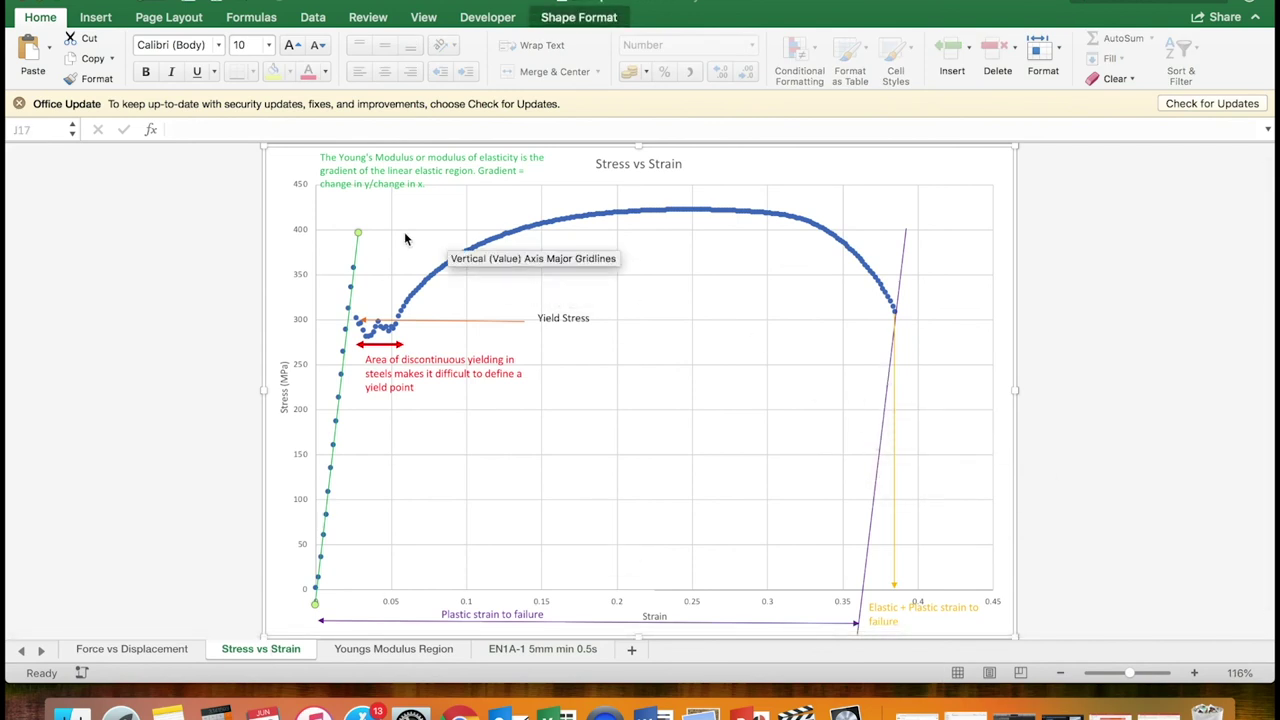
{"action": "left_click_drag", "start_coordinate": [357, 245], "coordinate": [358, 243]}
{"action": "left_click", "coordinate": [357, 243]}
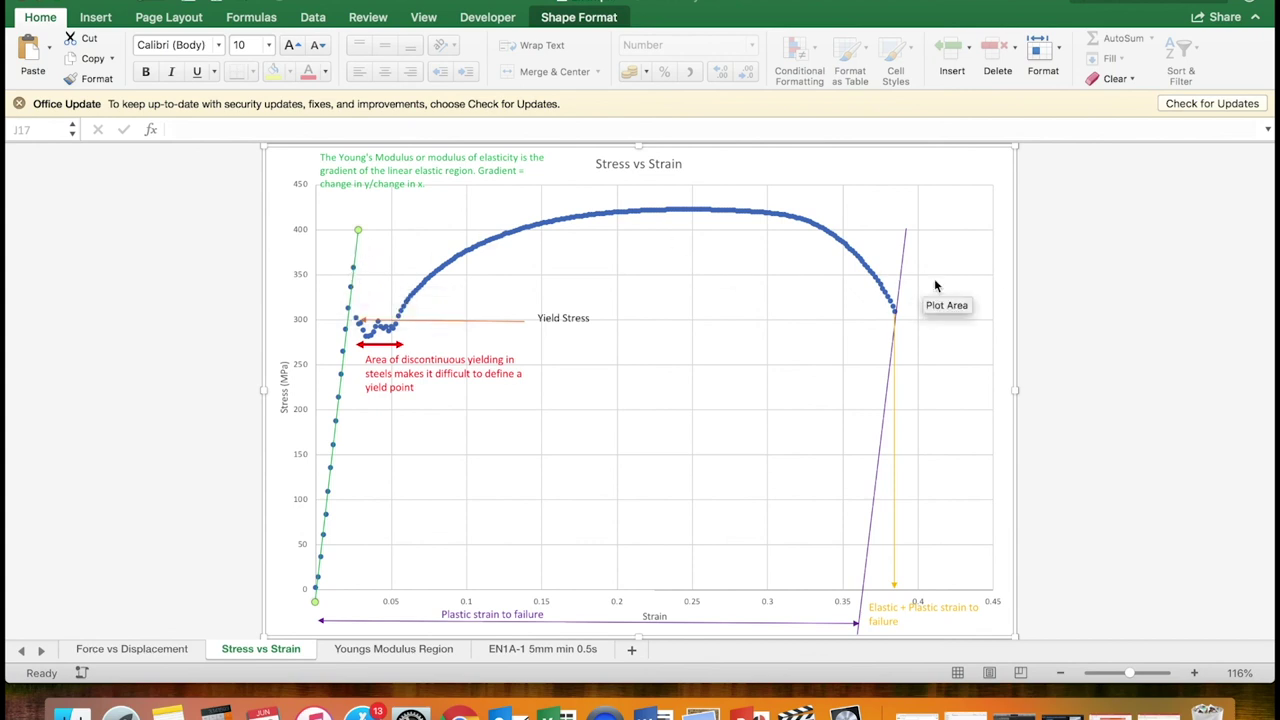
{"action": "mouse_move", "coordinate": [907, 250]}
{"action": "left_mouse_down"}
{"action": "mouse_move", "coordinate": [470, 240]}
{"action": "mouse_move", "coordinate": [483, 235]}
{"action": "mouse_move", "coordinate": [352, 222]}
{"action": "mouse_move", "coordinate": [840, 240]}
{"action": "mouse_move", "coordinate": [828, 246]}
{"action": "mouse_move", "coordinate": [902, 236]}
{"action": "left_mouse_up"}
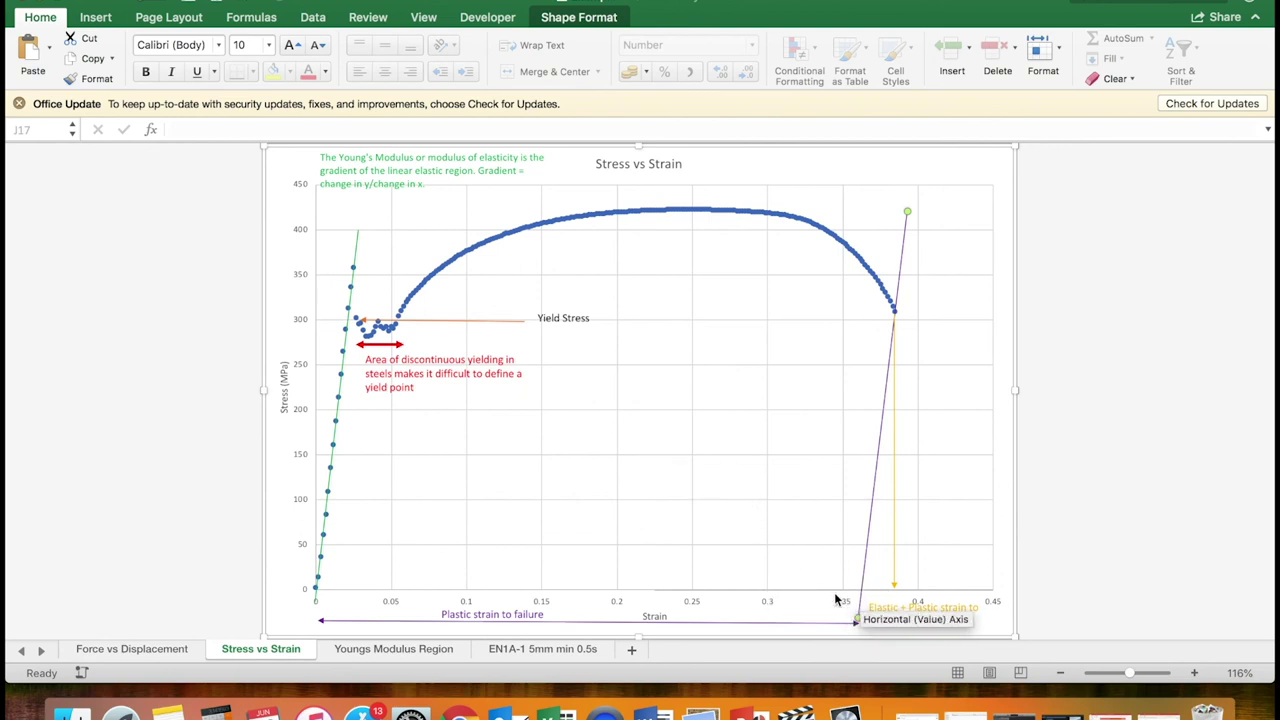
Review the Youngs Modulus Region chart, the Stress vs Strain chart and the bonus Young's modulus calculation on the EN1A-1 5mm min 0.5s sheet.
{"action": "left_click", "coordinate": [559, 650]}
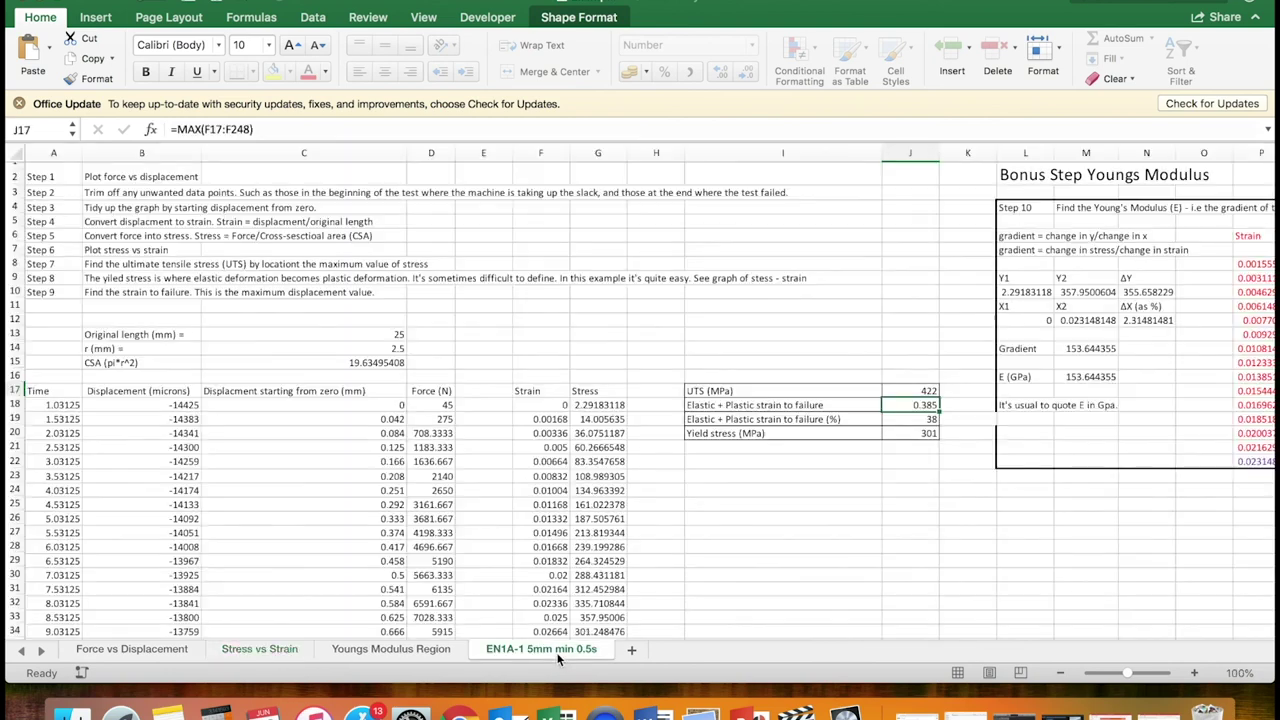
{"action": "left_click", "coordinate": [406, 648]}
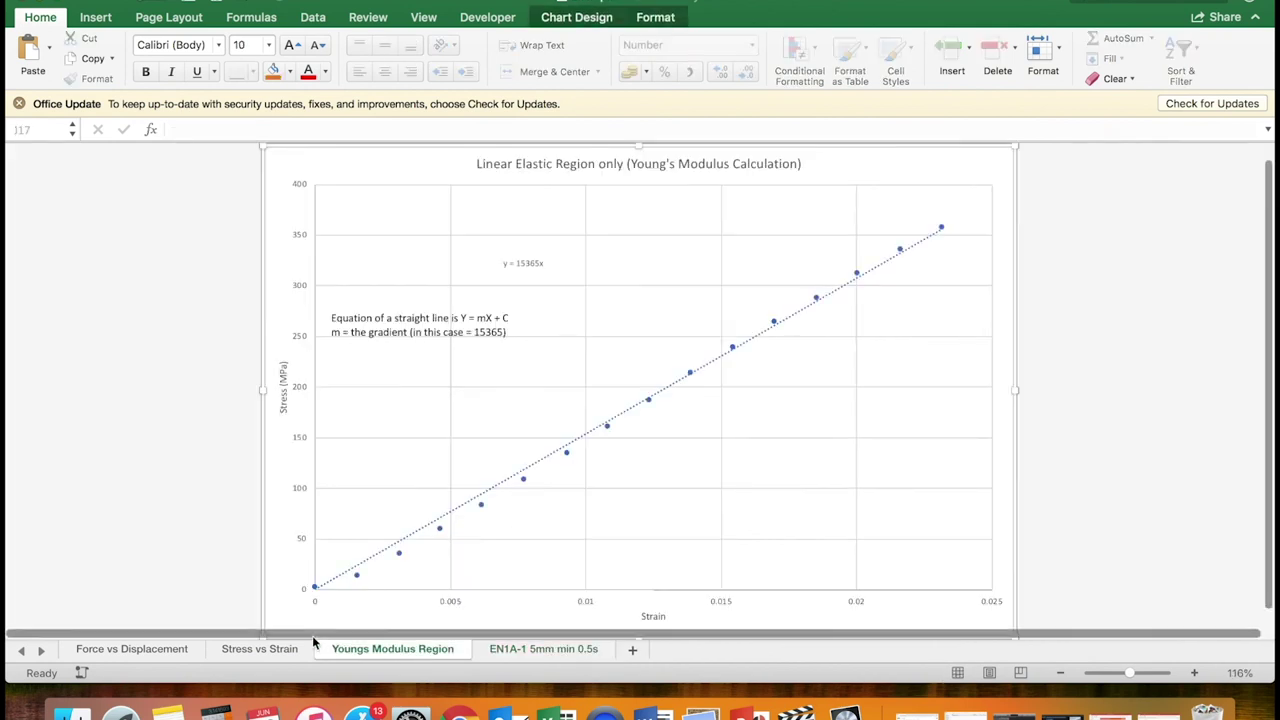
{"action": "left_click", "coordinate": [255, 650]}
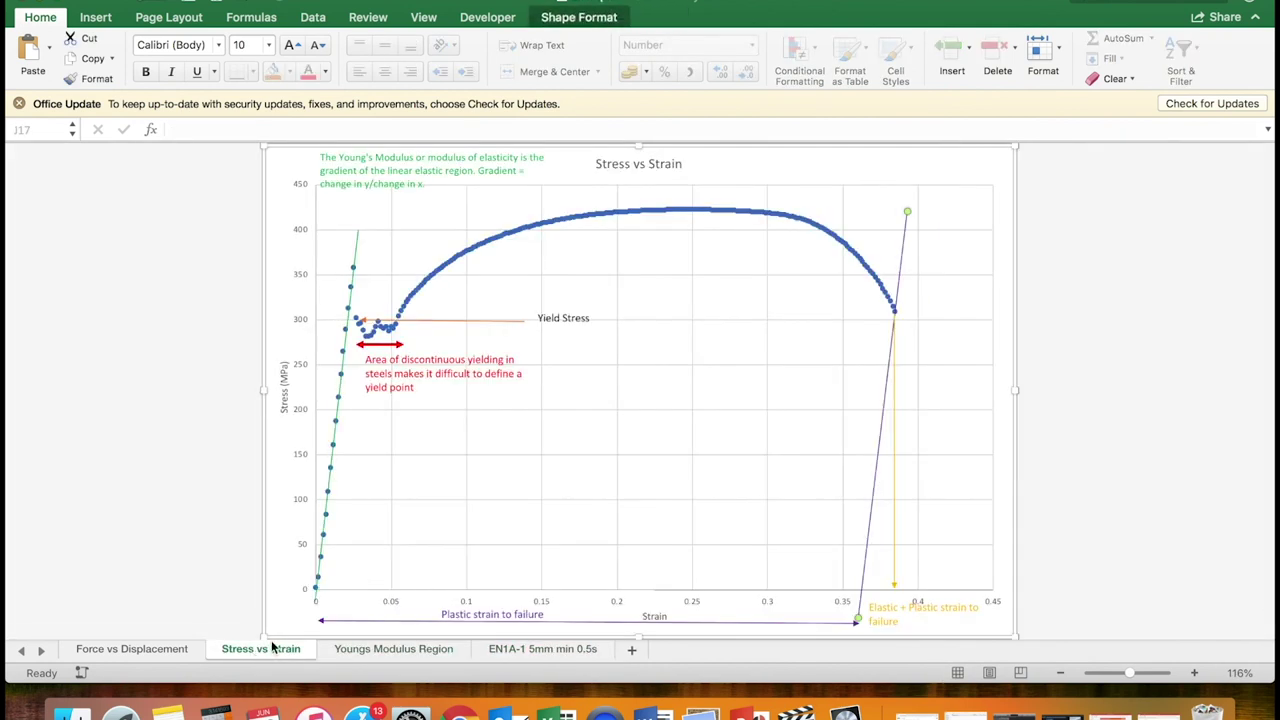
{"action": "left_click", "coordinate": [503, 649]}
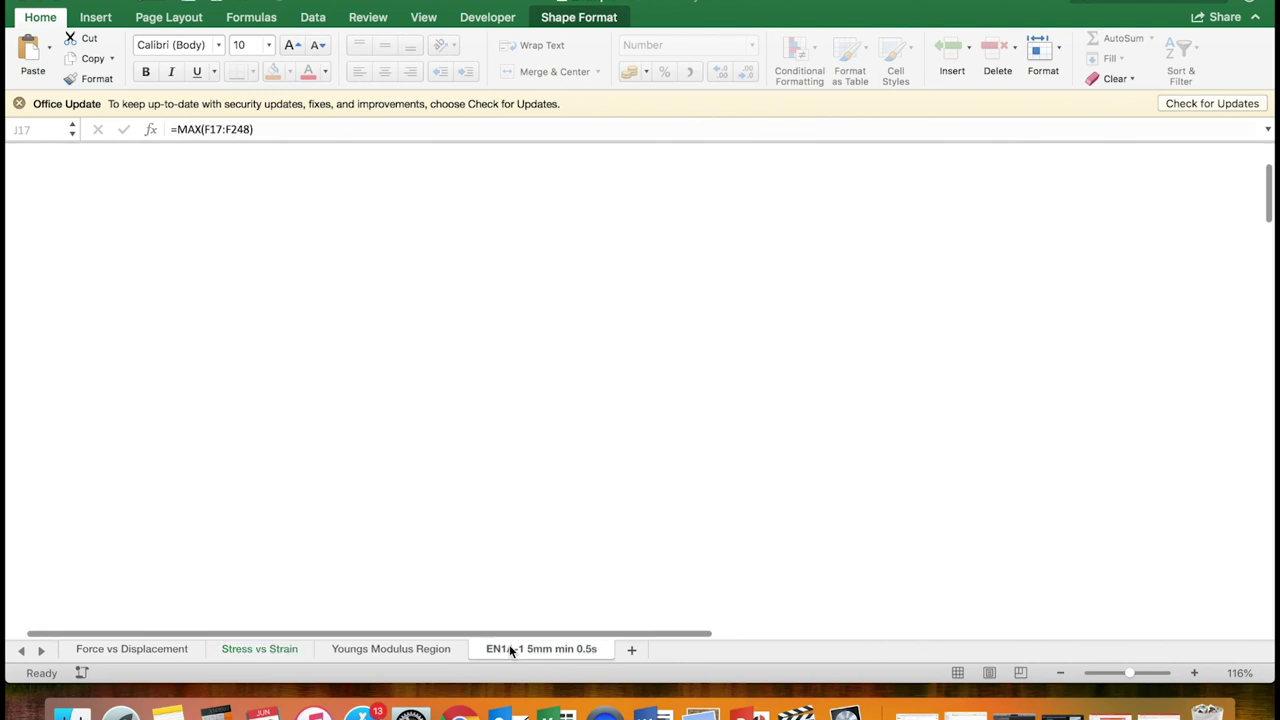
{"action": "scroll", "coordinate": [1000, 326], "scroll_direction": "right", "scroll_amount": 3}
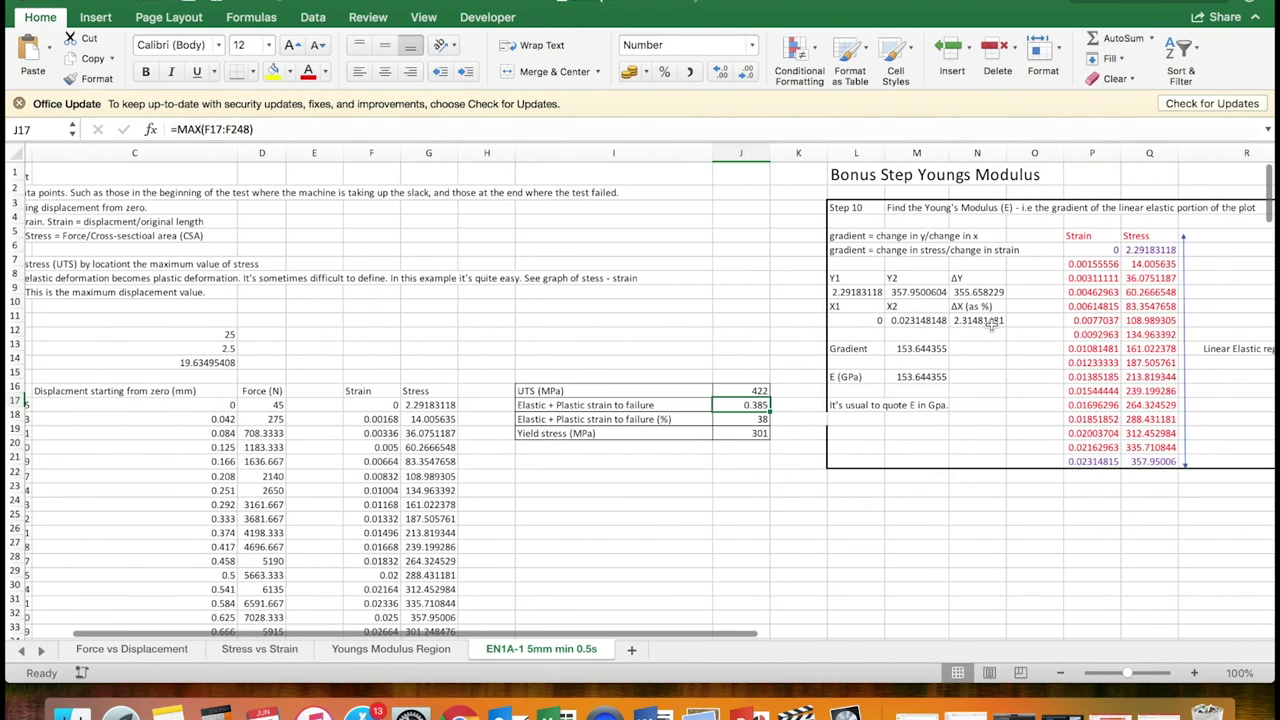
{"action": "scroll", "coordinate": [701, 313], "scroll_direction": "left", "scroll_amount": 3}
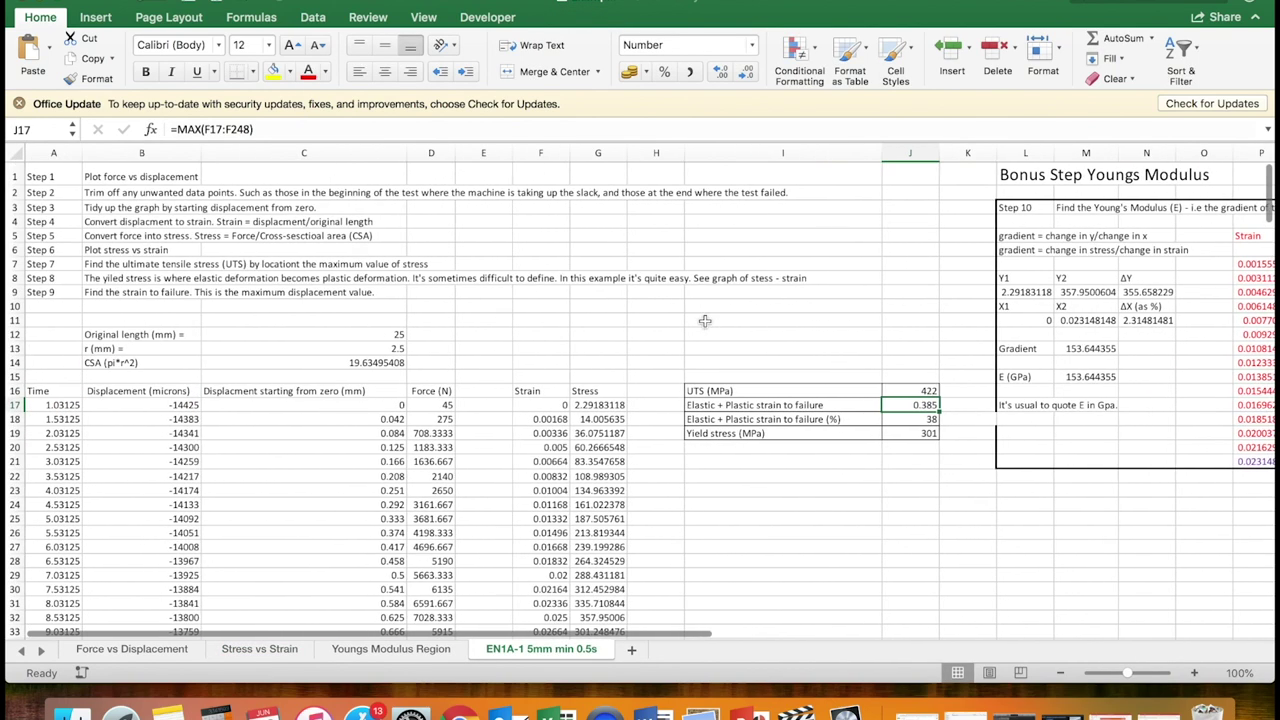